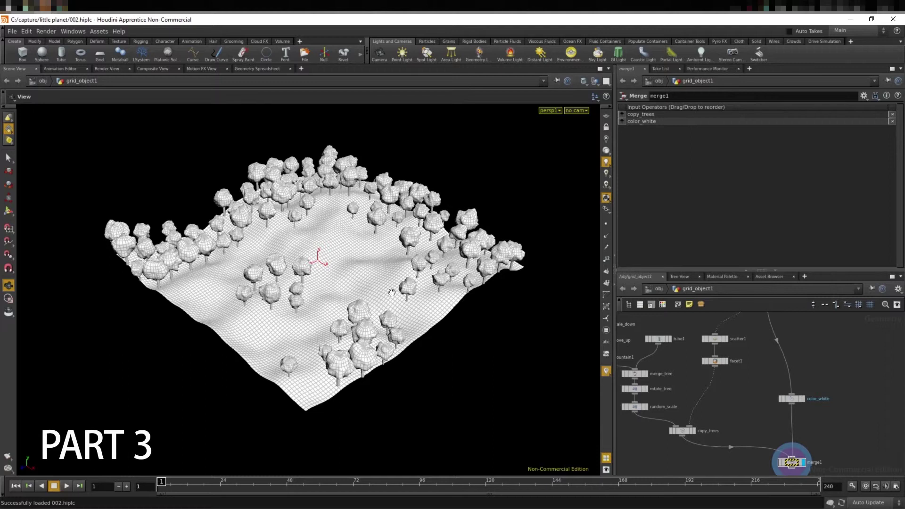
Orbit the tree-covered terrain down to a low side view
mouse_move(392, 292)
left_mouse_down()
mouse_move(493, 384)
mouse_move(473, 376)
mouse_move(471, 355)
mouse_move(409, 327)
mouse_move(402, 303)
mouse_move(524, 347)
mouse_move(443, 355)
left_mouse_up()
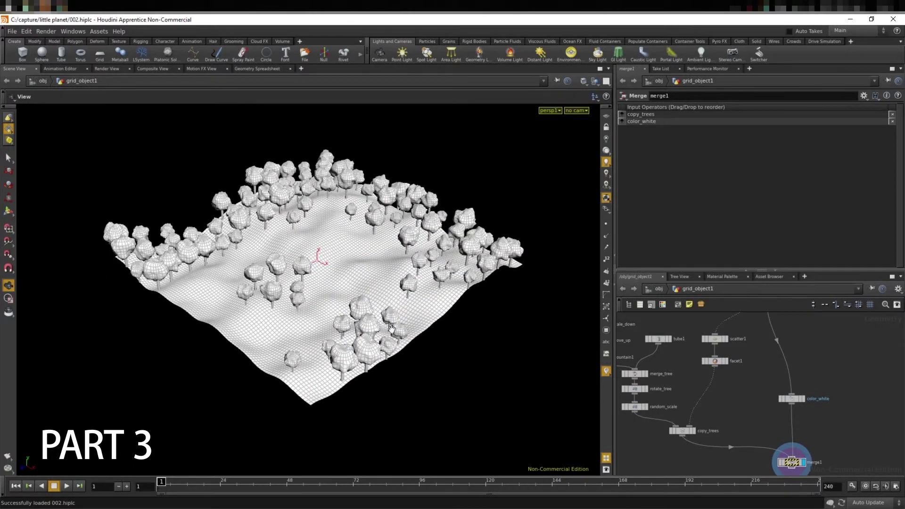
mouse_move(391, 329)
left_mouse_down()
mouse_move(426, 388)
mouse_move(457, 413)
mouse_move(431, 404)
left_mouse_up()
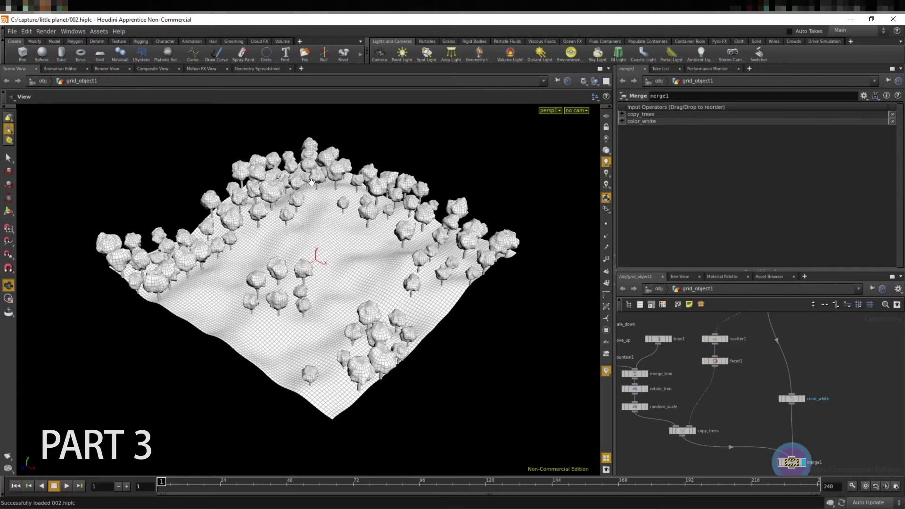
mouse_move(471, 374)
left_mouse_down()
mouse_move(328, 296)
mouse_move(380, 368)
mouse_move(504, 373)
mouse_move(482, 388)
left_mouse_up()
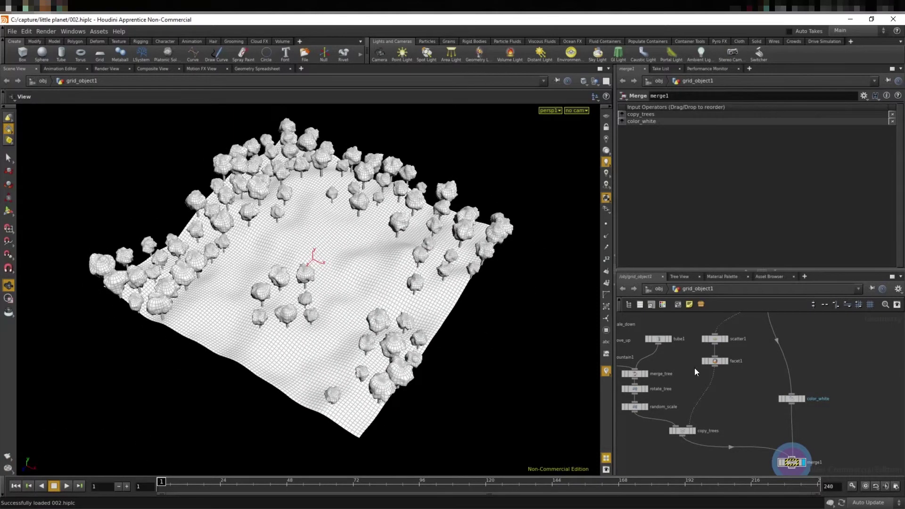
Drag grid1 upward, away from color_black, to open space above it
middle_click_drag(696, 372, 765, 397)
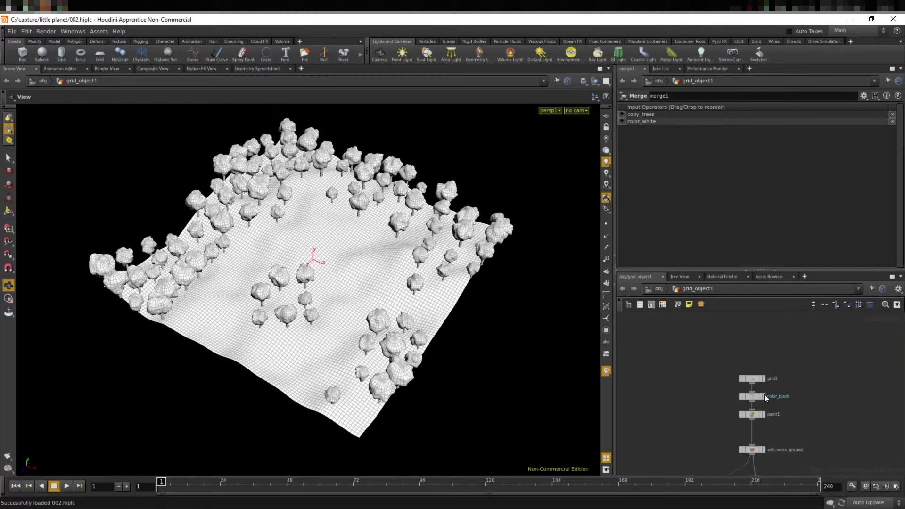
left_click_drag(742, 382, 757, 362)
left_click_drag(776, 329, 777, 329)
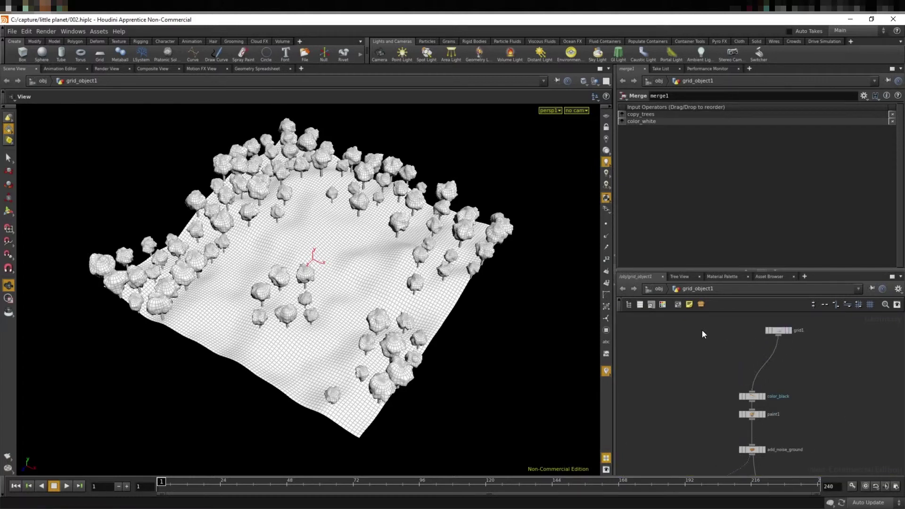
scroll(796, 373, "up", 2)
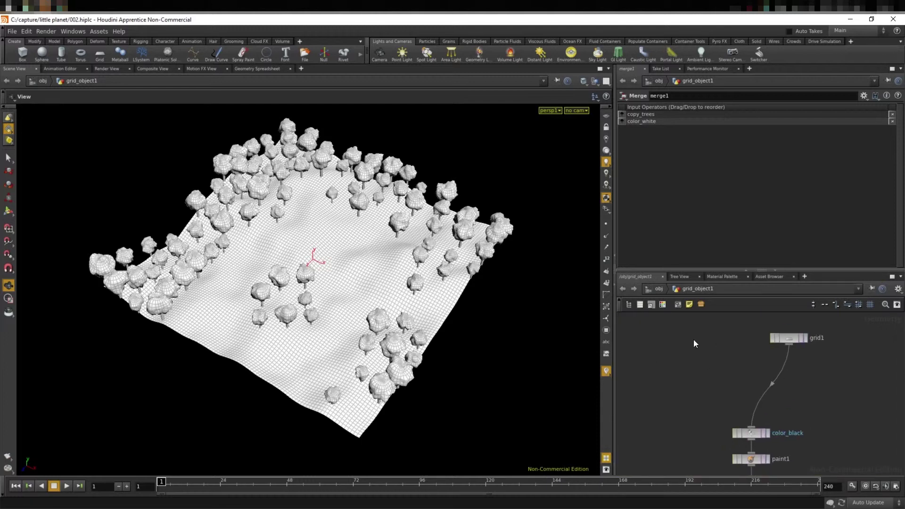
Add sphere2 as a Polygon sphere with frequency 20 and wire it into color_black replacing grid1
key("Tab")
type("sphere")
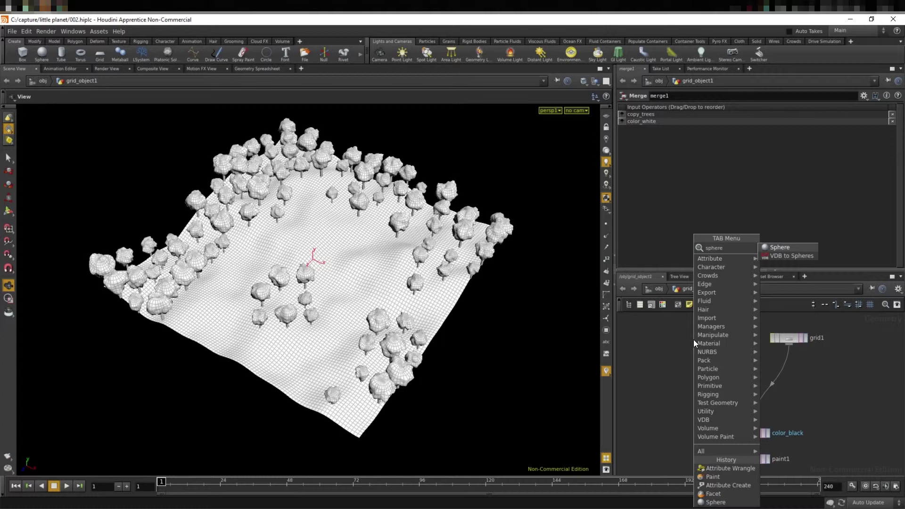
key("Return")
left_click(694, 339)
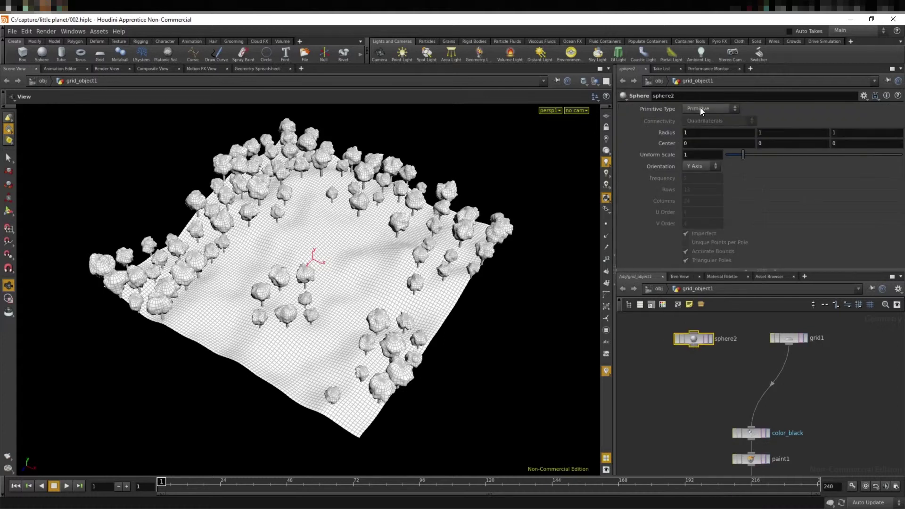
left_click(700, 110)
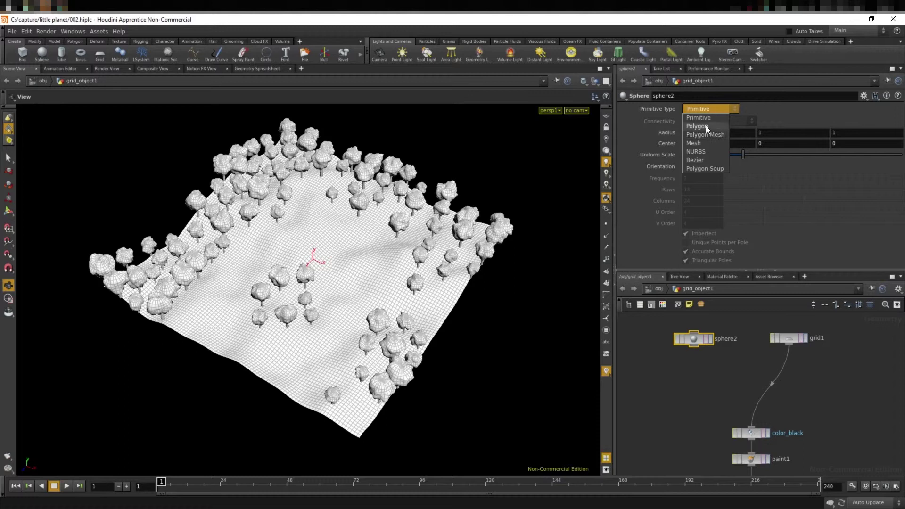
left_click(706, 125)
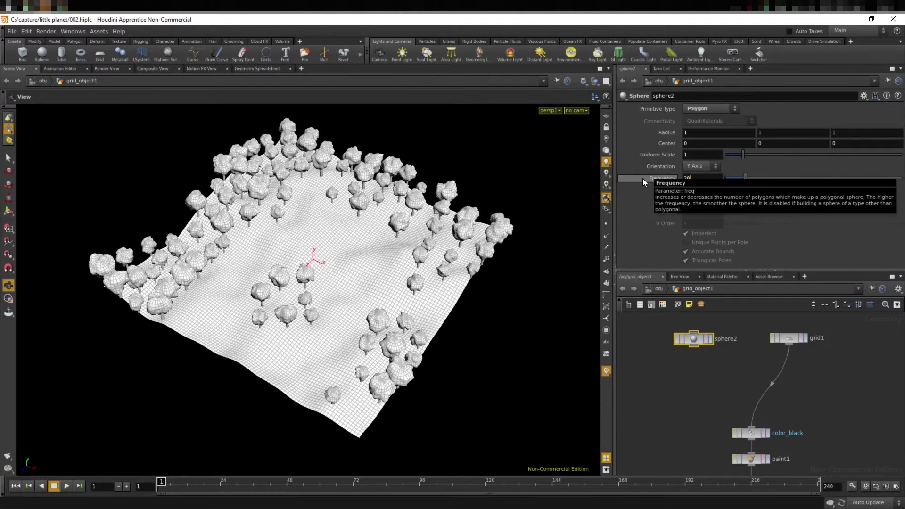
key("Return")
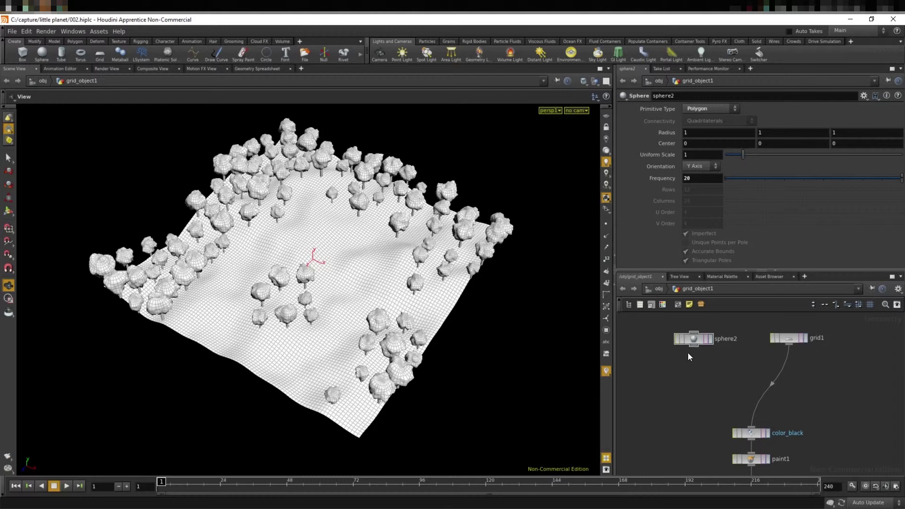
left_click(696, 348)
left_click(752, 425)
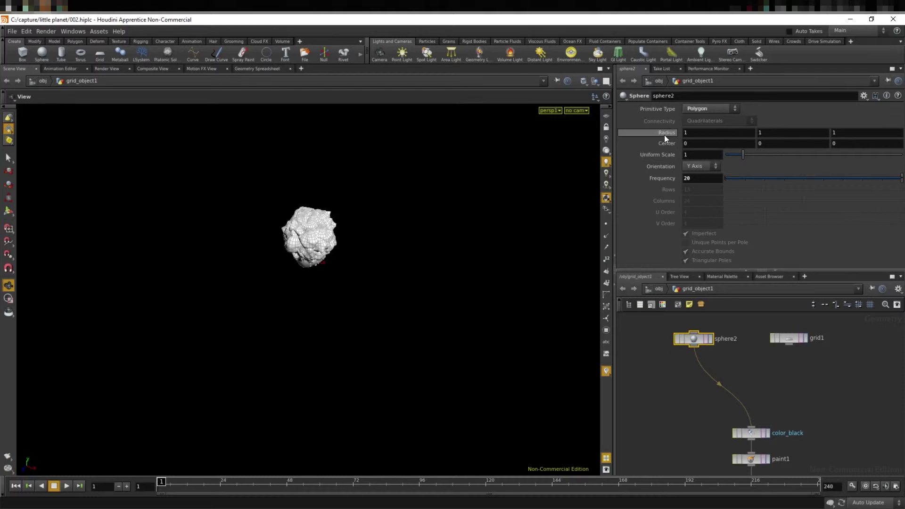
Set sphere2's radius to 10 on all axes with the value ladder
mouse_move(664, 135)
middle_mouse_down()
mouse_move(664, 121)
mouse_move(708, 109)
middle_mouse_up()
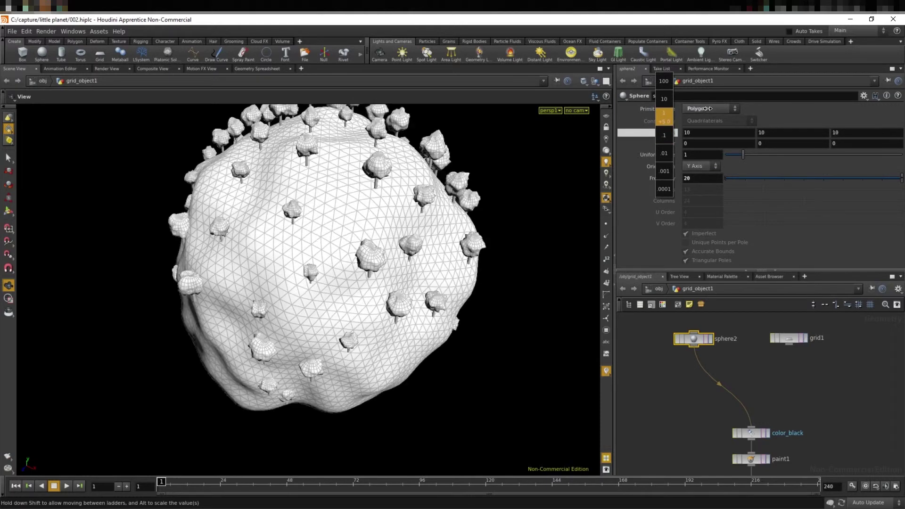
mouse_move(399, 263)
left_mouse_down()
mouse_move(367, 333)
mouse_move(488, 276)
mouse_move(469, 336)
mouse_move(275, 342)
mouse_move(387, 232)
mouse_move(395, 274)
mouse_move(343, 314)
left_mouse_up()
scroll(387, 232, "up", 3)
Orbit the enlarged planet, then set sphere2's display flag to show the bare sphere
mouse_move(338, 165)
left_mouse_down()
mouse_move(345, 366)
mouse_move(500, 213)
left_mouse_up()
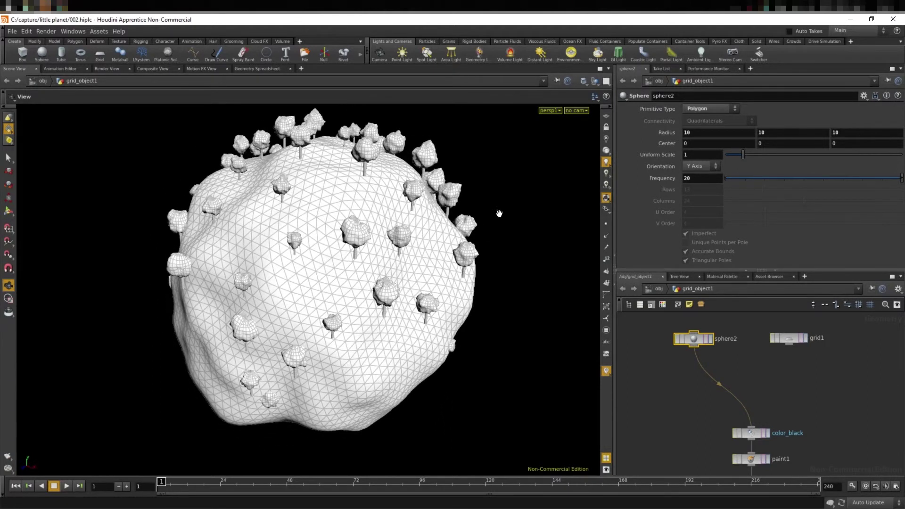
mouse_move(293, 236)
left_mouse_down()
mouse_move(448, 286)
mouse_move(306, 330)
mouse_move(377, 344)
left_mouse_up()
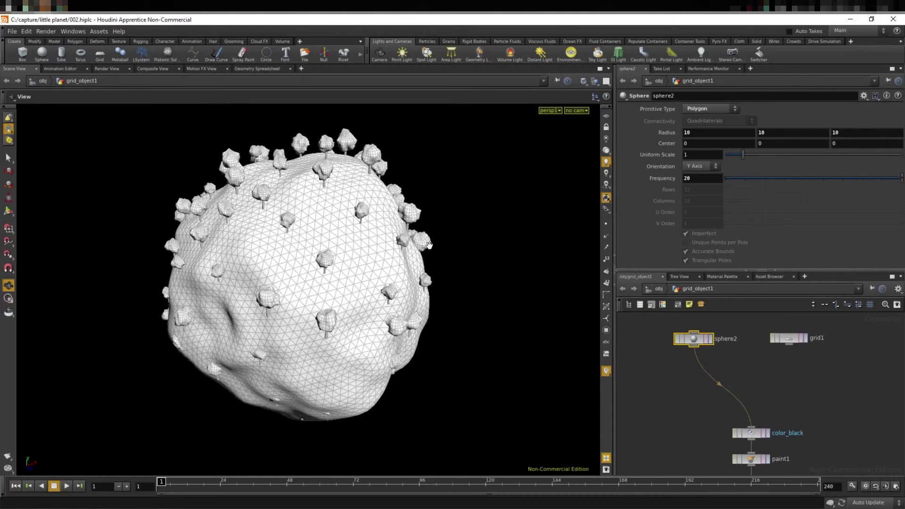
mouse_move(283, 250)
left_mouse_down()
mouse_move(302, 252)
mouse_move(304, 283)
left_mouse_up()
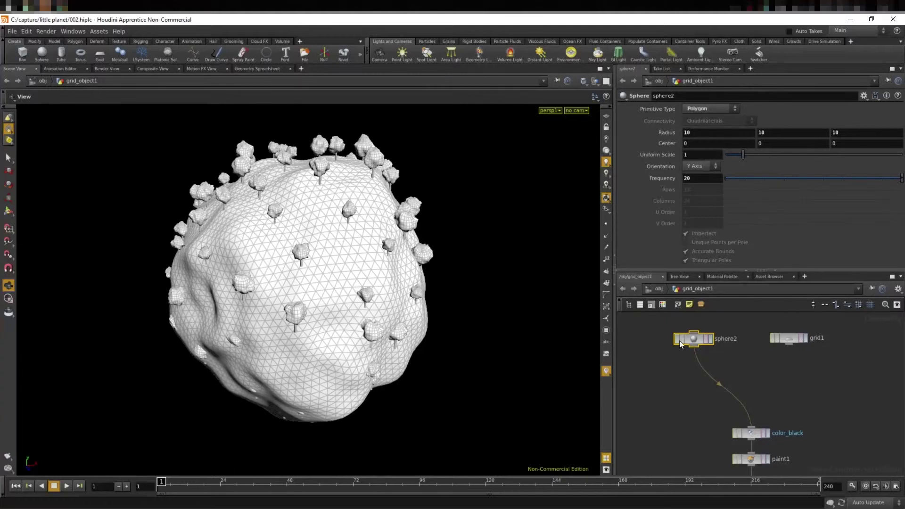
left_click(711, 340)
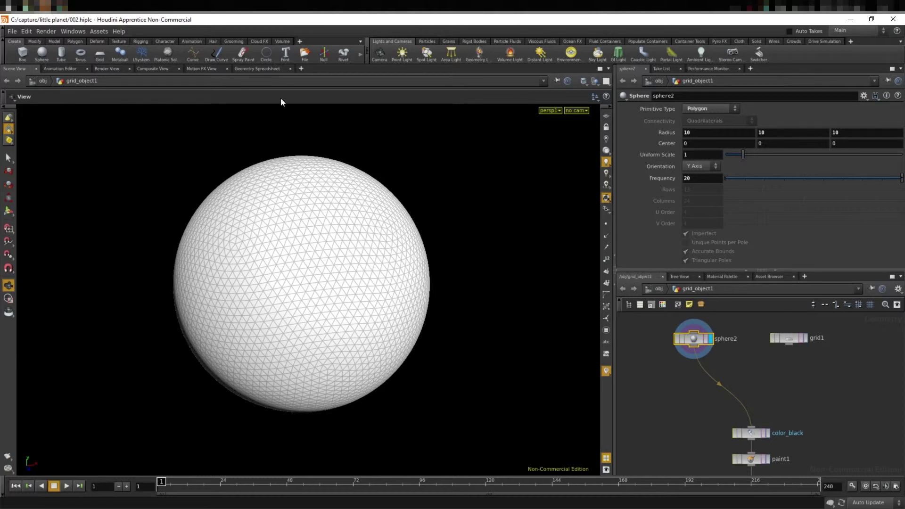
Review sphere2's point positions in the Geometry Spreadsheet, then turn on Display Normals
left_click(264, 69)
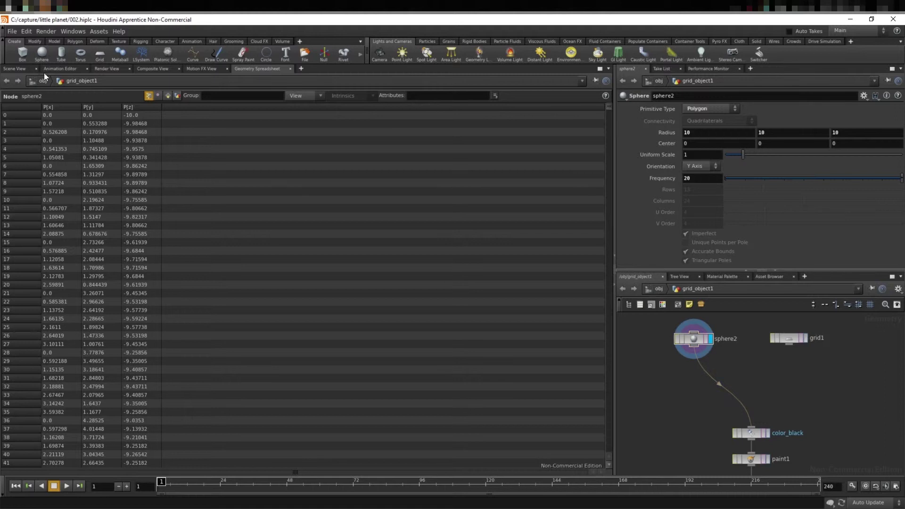
left_click(10, 70)
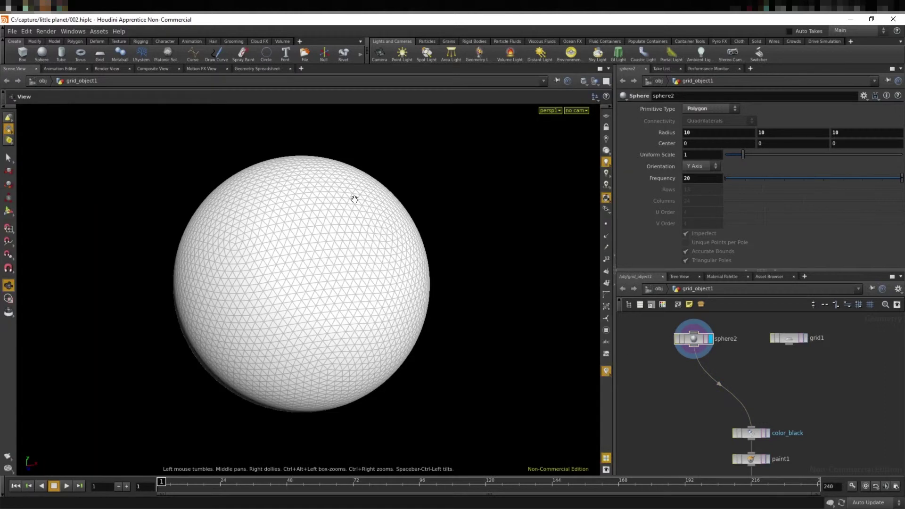
left_click(606, 237)
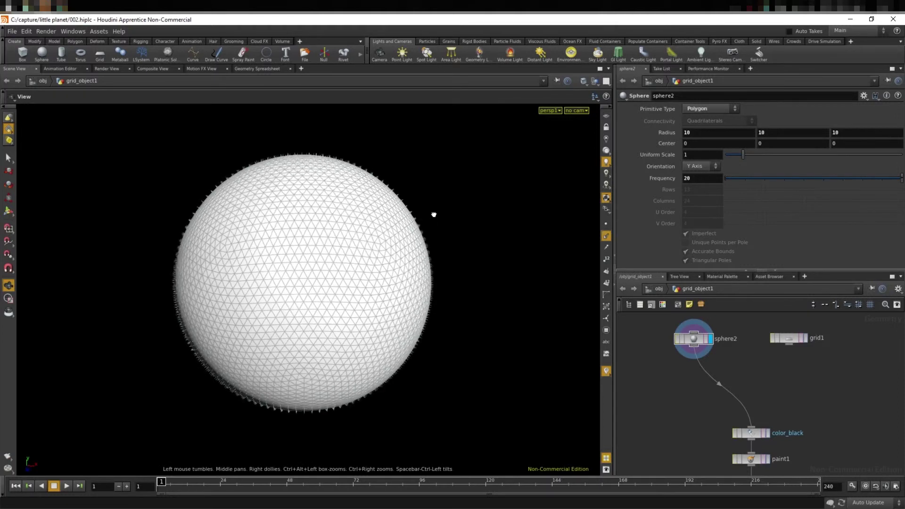
Orbit the sphere to inspect its point normals
left_click_drag(434, 215, 412, 184)
scroll(448, 201, "up", 3)
scroll(457, 210, "down", 1)
left_click_drag(457, 211, 384, 168)
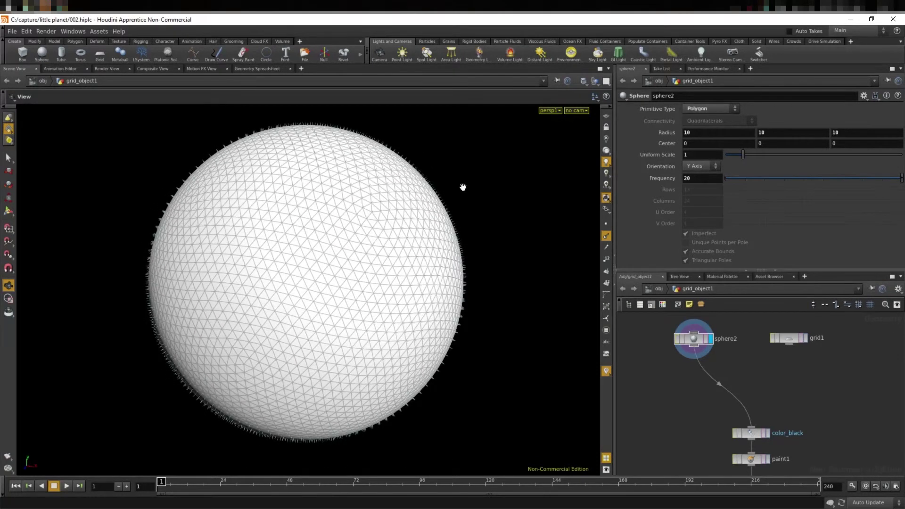
left_click_drag(448, 213, 416, 218)
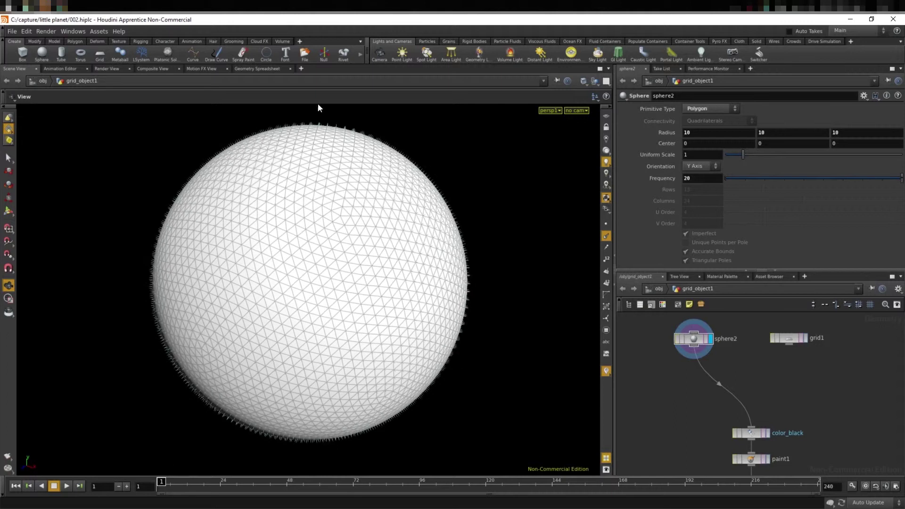
Recheck sphere2's point positions in the spreadsheet and return to the Scene View
left_click(265, 69)
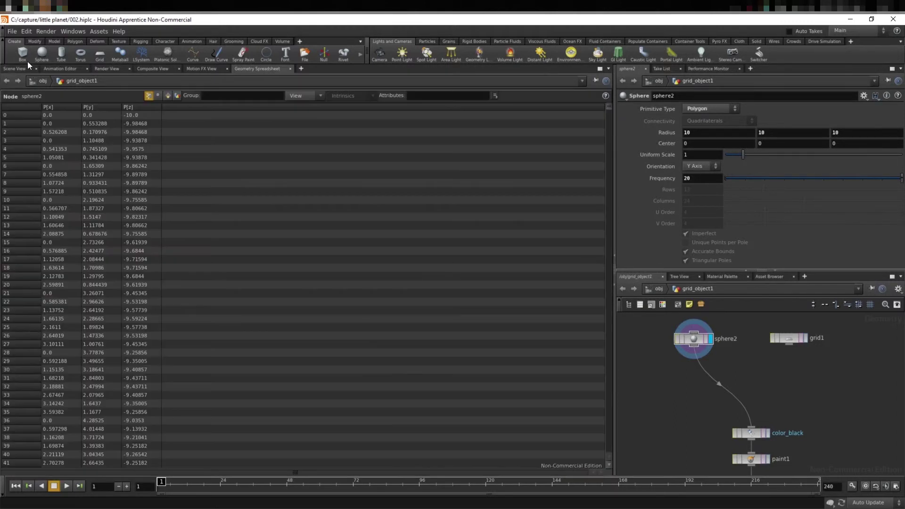
left_click(19, 69)
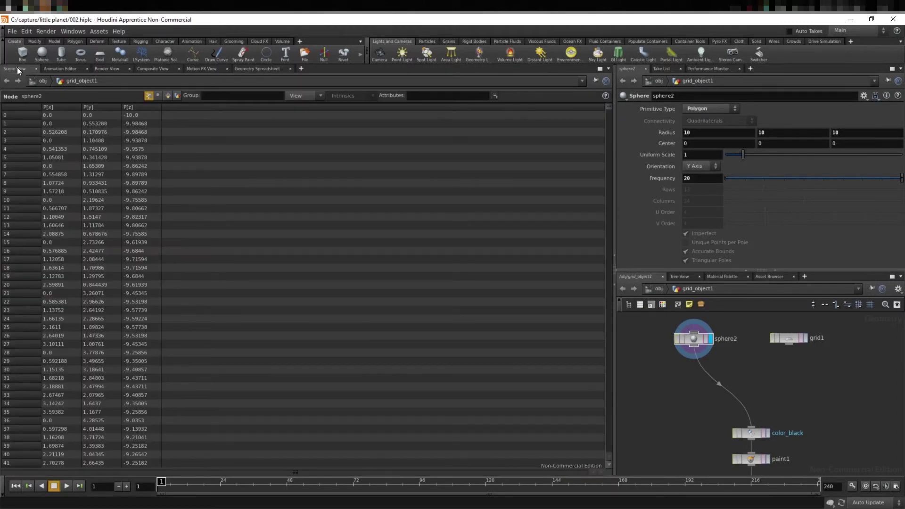
middle_click_drag(770, 382, 766, 380)
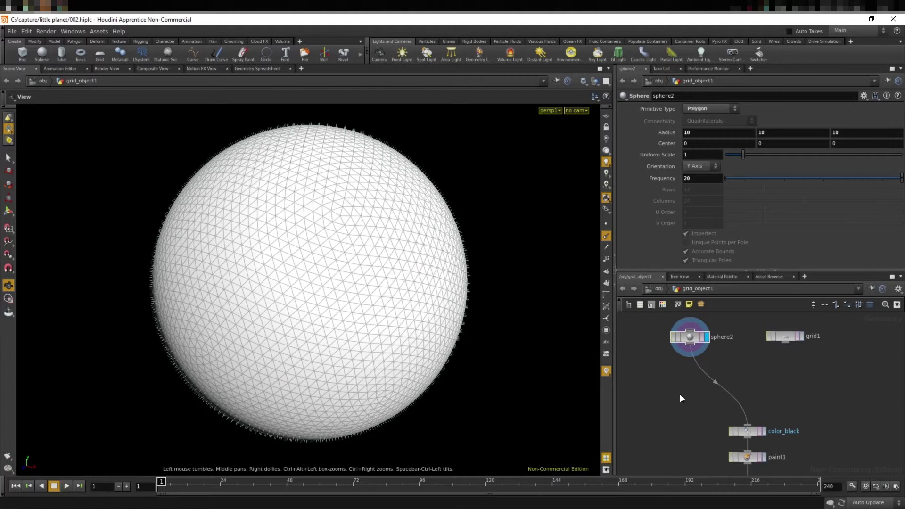
key("Tab")
type("fac")
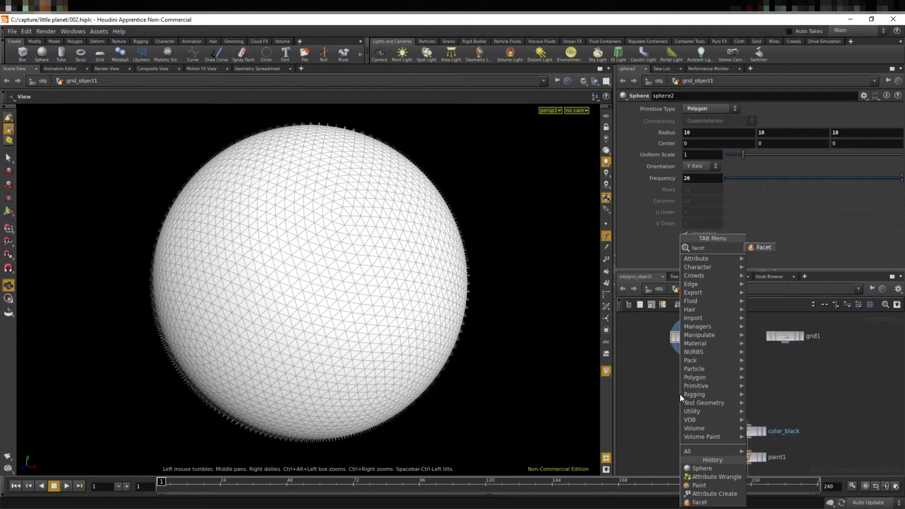
key("Return")
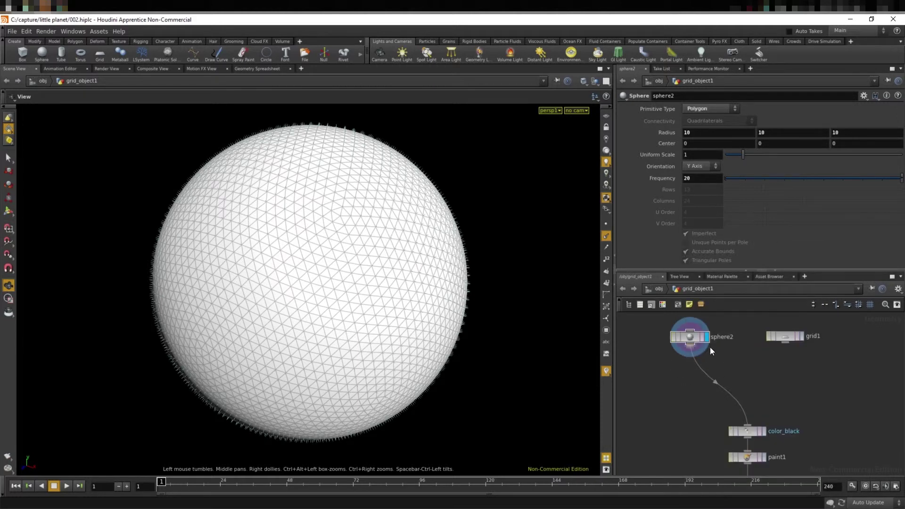
left_click(706, 376)
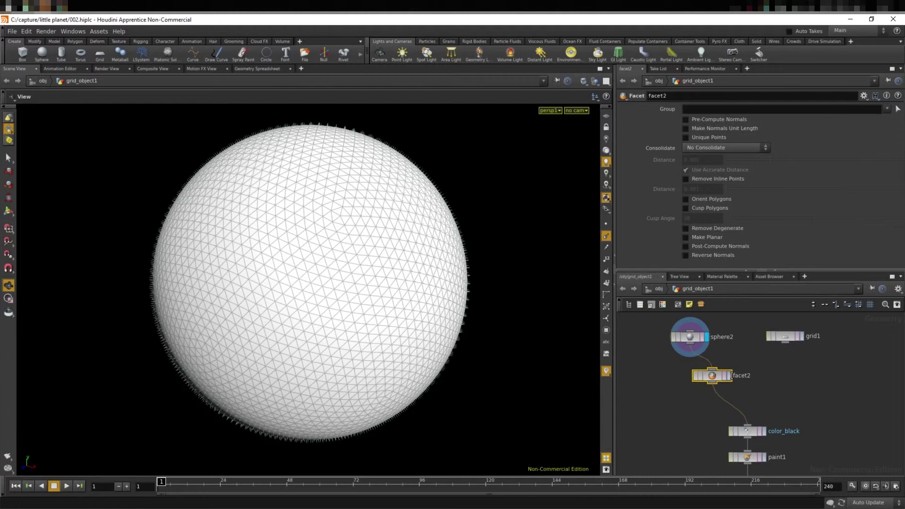
left_click(730, 376)
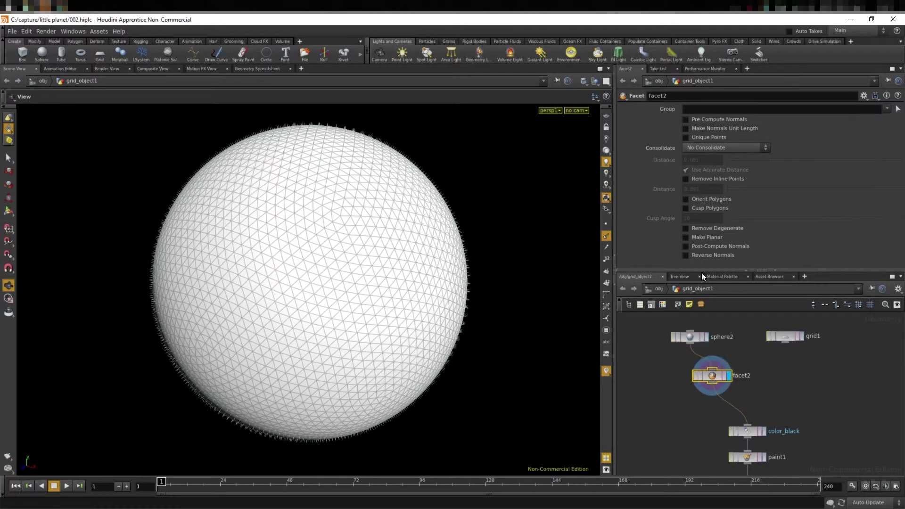
left_click(685, 122)
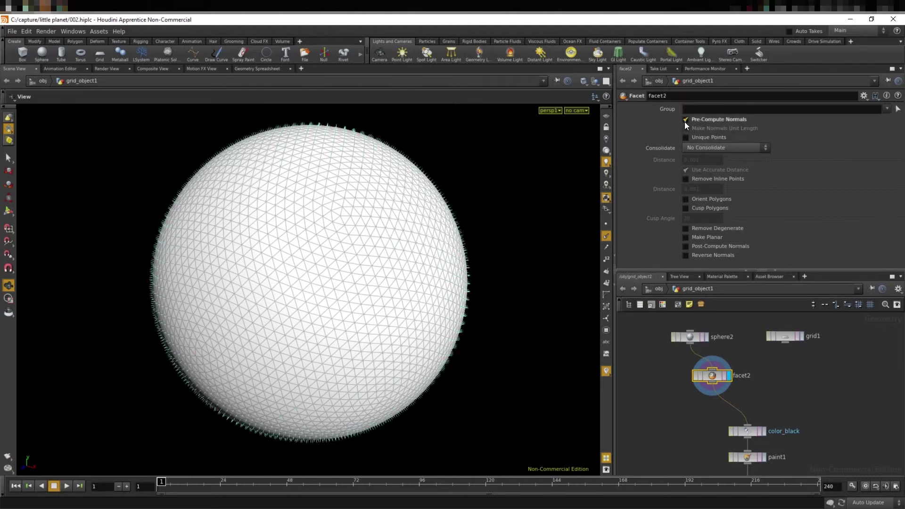
left_click_drag(494, 223, 471, 186)
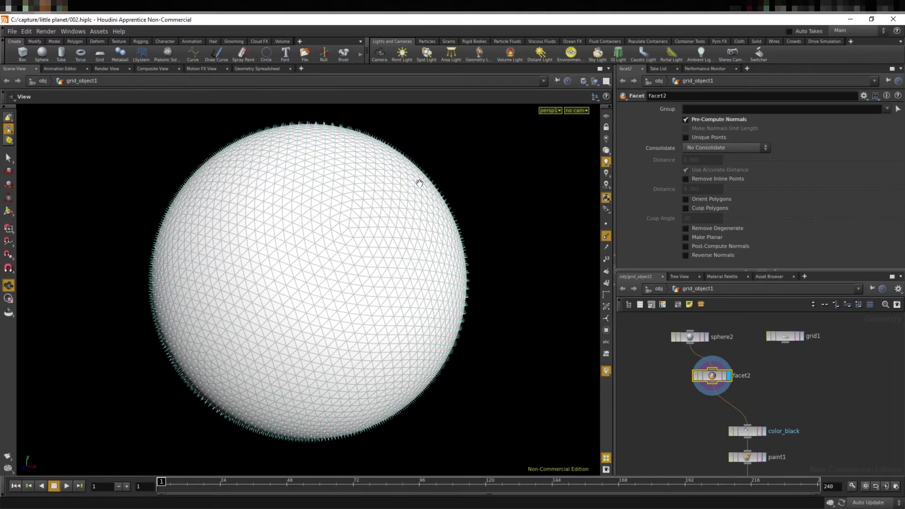
mouse_move(509, 203)
left_mouse_down()
mouse_move(398, 212)
mouse_move(448, 232)
mouse_move(398, 162)
left_mouse_up()
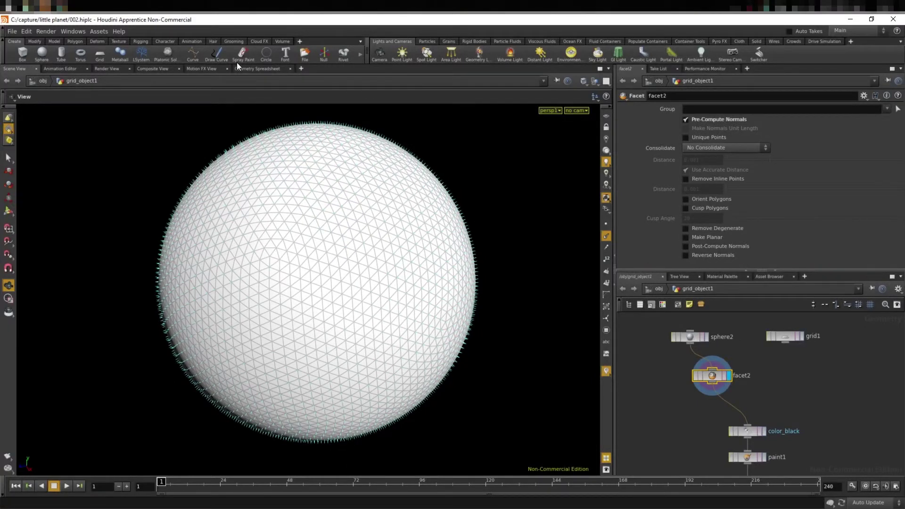
left_click(261, 68)
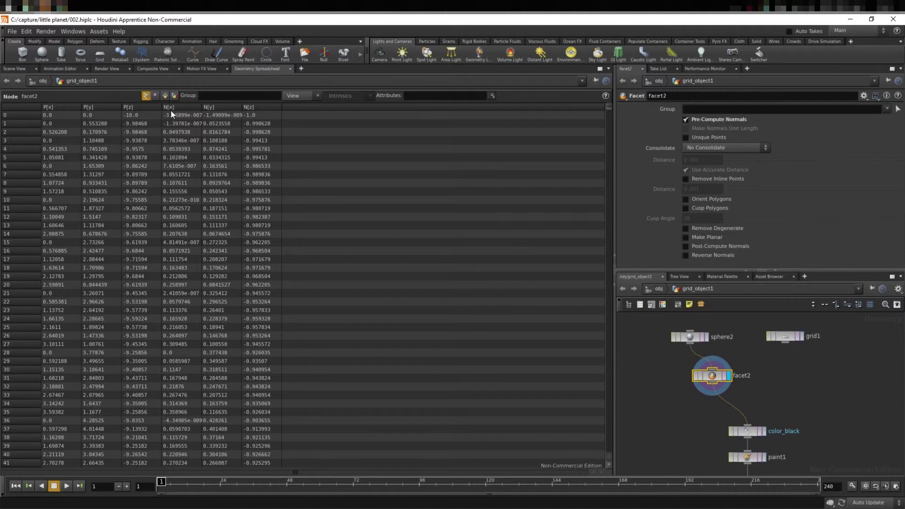
left_click(17, 70)
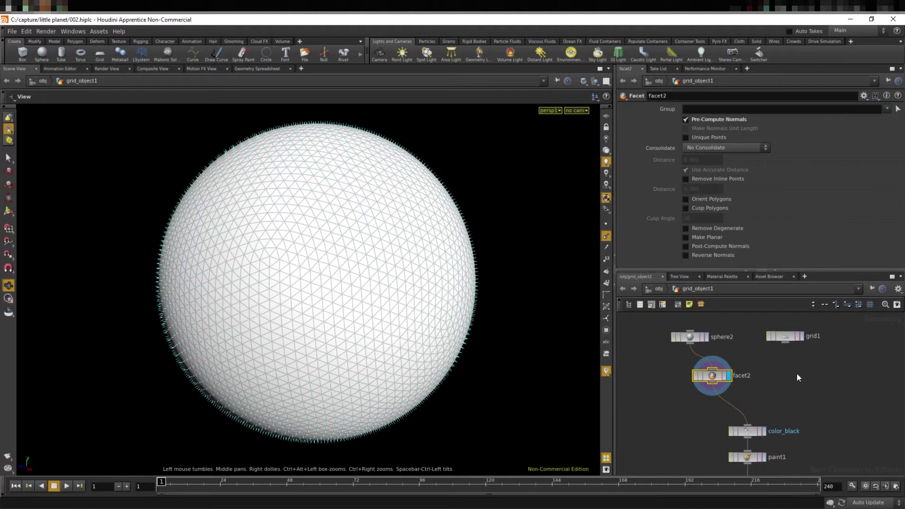
Set merge1's display flag to show the lumpy tree-covered planet and orbit around it
scroll(823, 416, "down", 2)
middle_click_drag(823, 416, 807, 338)
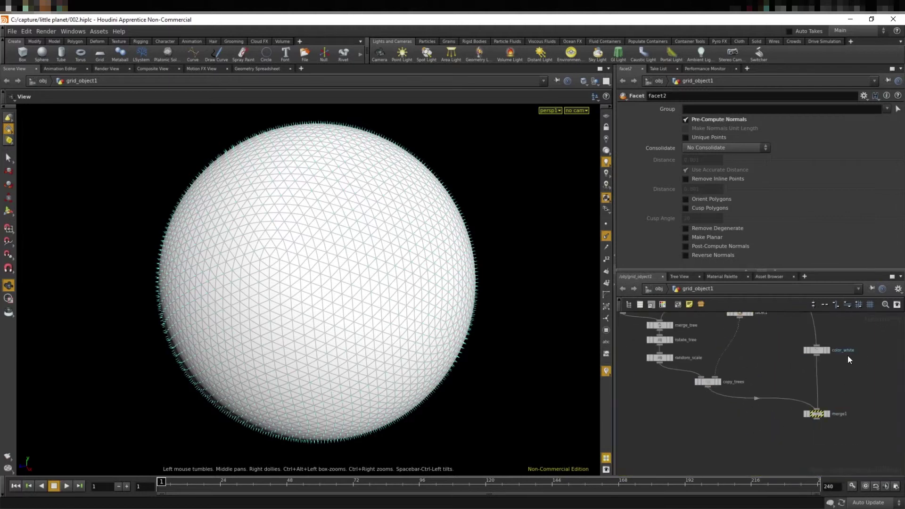
scroll(793, 378, "up", 2)
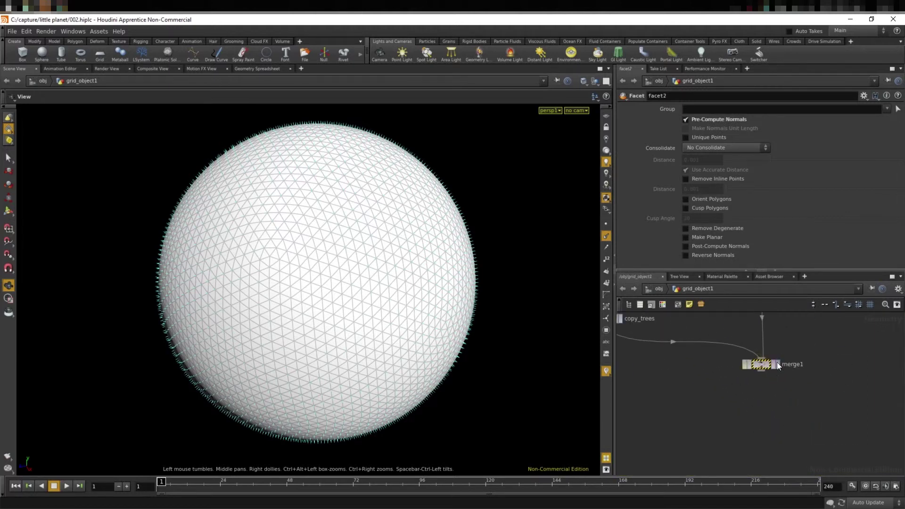
left_click(777, 363)
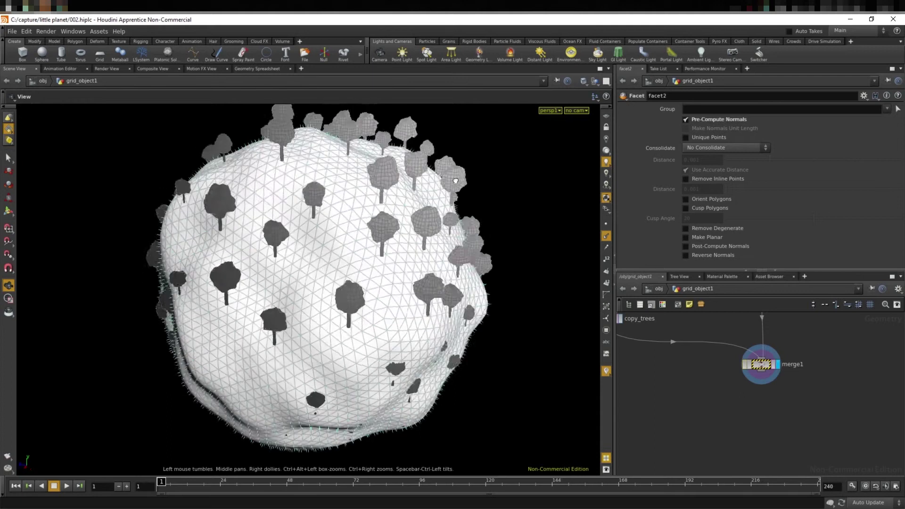
mouse_move(455, 180)
left_mouse_down()
mouse_move(522, 206)
mouse_move(328, 187)
mouse_move(463, 238)
left_mouse_up()
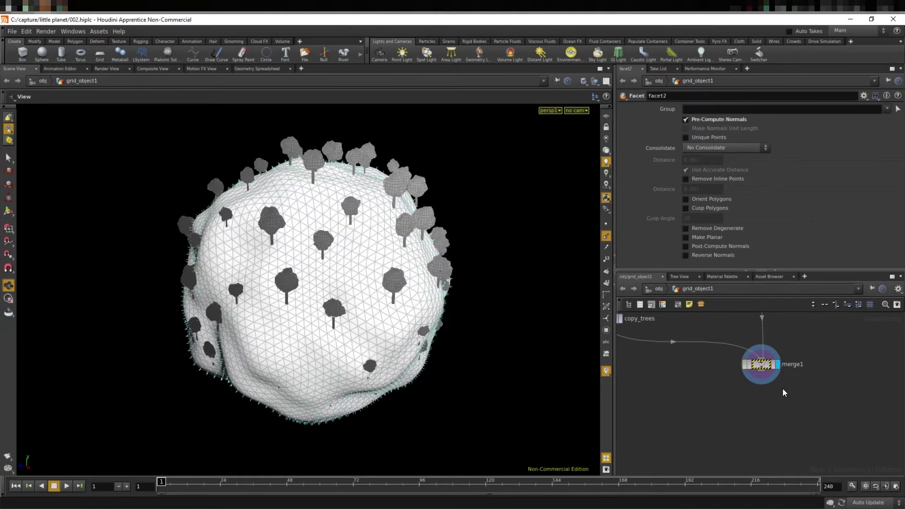
scroll(783, 389, "down", 3)
scroll(722, 354, "up", 3)
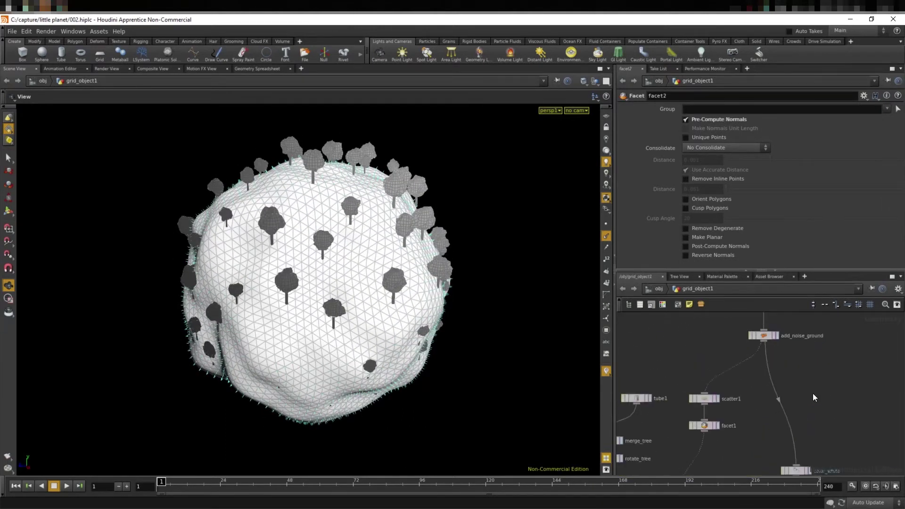
scroll(821, 403, "down", 2)
scroll(784, 357, "up", 2)
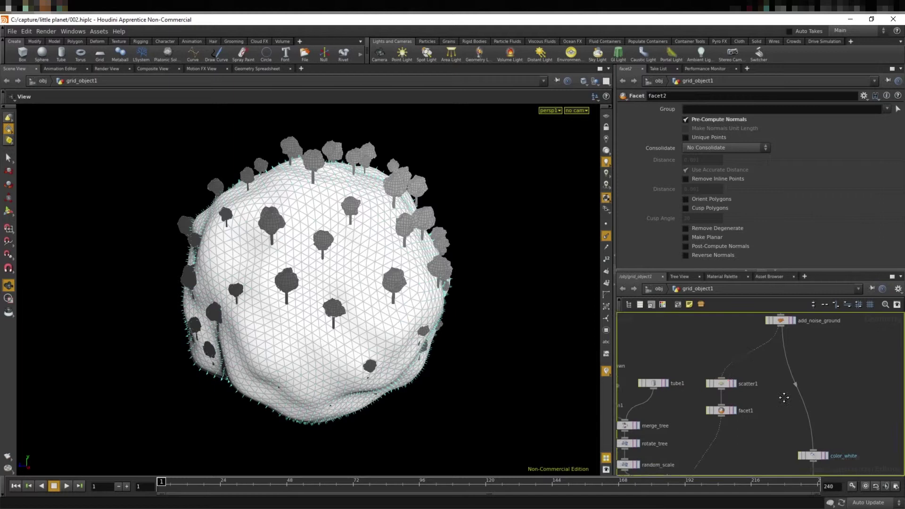
scroll(779, 388, "up", 3)
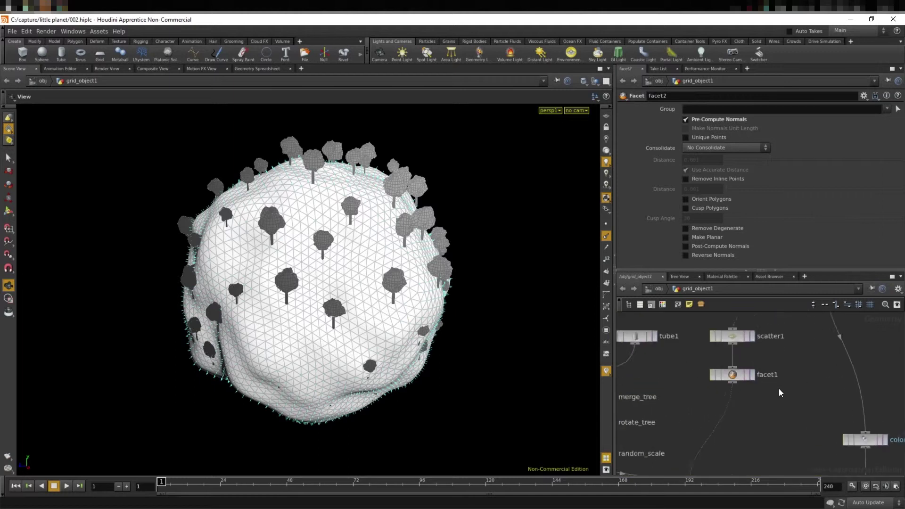
Select facet1 below scatter1 and frame it with scatter1 and add_noise_ground
left_click(716, 374)
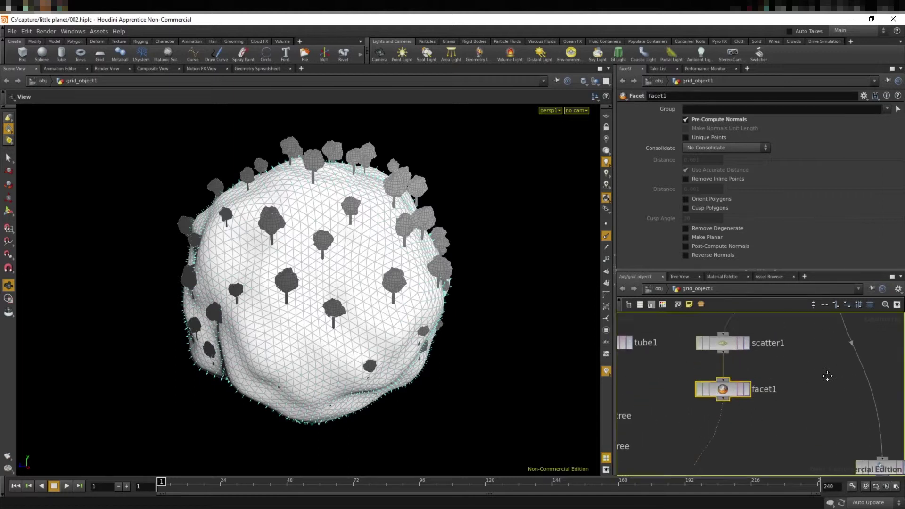
mouse_move(762, 365)
middle_mouse_down()
mouse_move(785, 389)
mouse_move(821, 376)
middle_mouse_up()
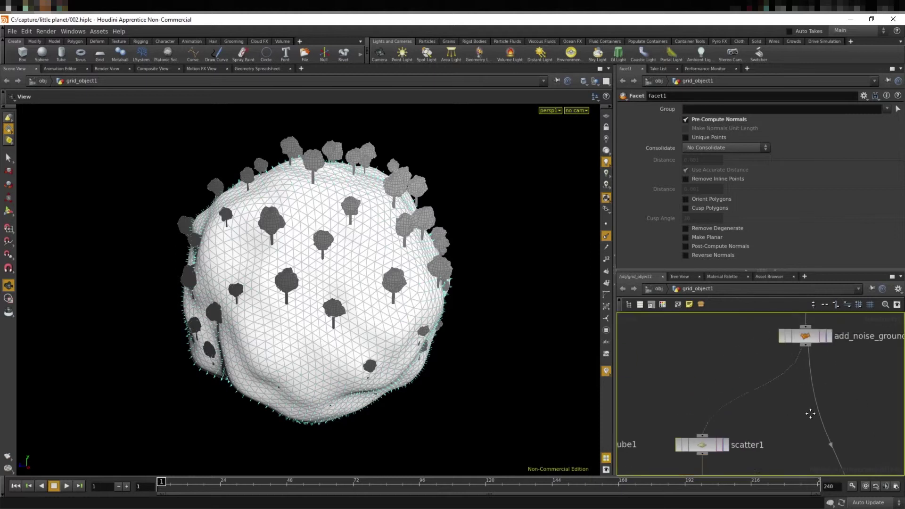
middle_click_drag(791, 432, 816, 357)
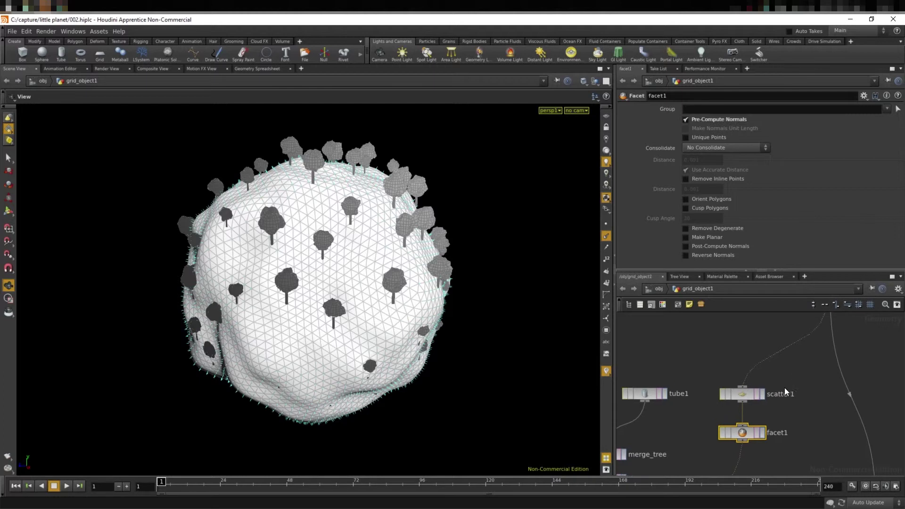
middle_click_drag(812, 374, 812, 364)
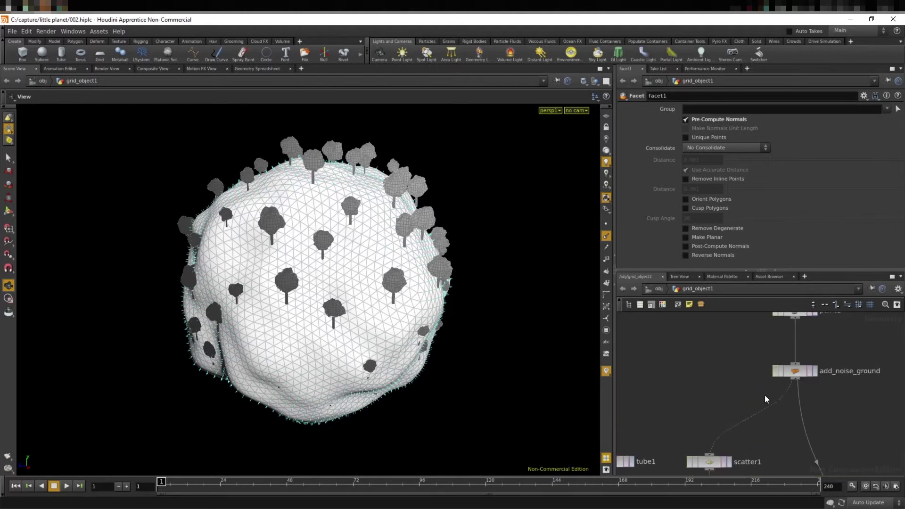
mouse_move(765, 417)
middle_mouse_down()
mouse_move(773, 404)
mouse_move(744, 419)
mouse_move(760, 403)
middle_mouse_up()
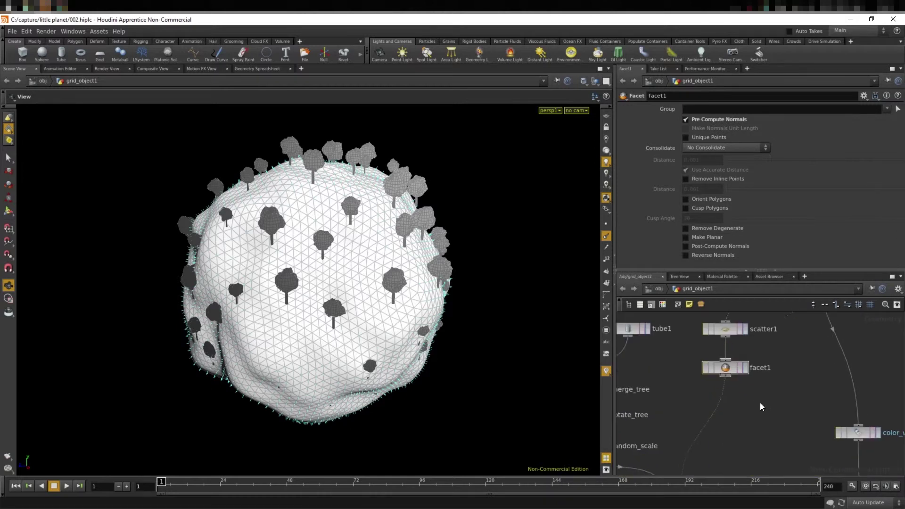
Delete facet1 and orbit to check the tree-covered planet
key("Delete")
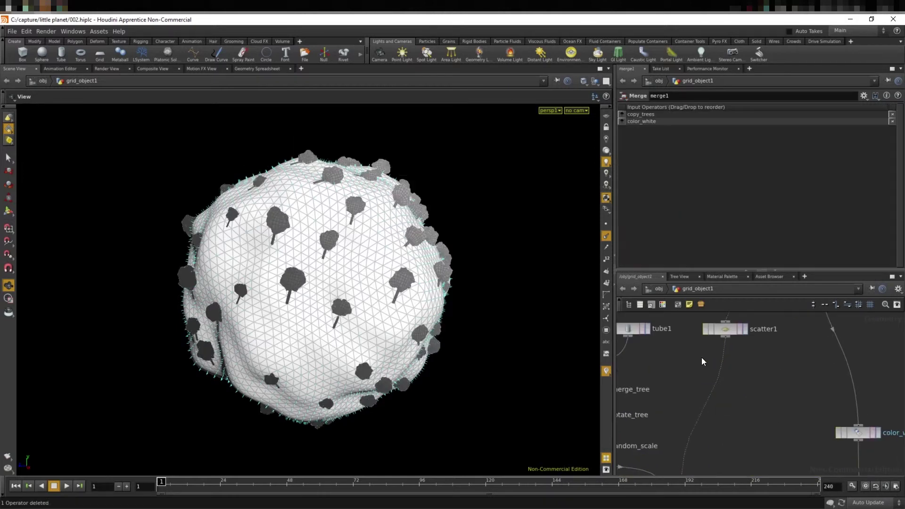
mouse_move(376, 258)
left_mouse_down()
mouse_move(446, 212)
mouse_move(434, 263)
left_mouse_up()
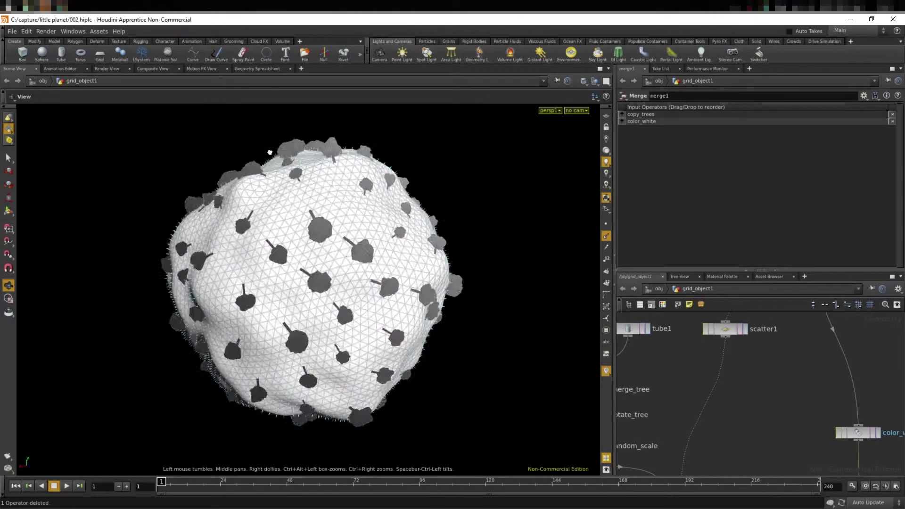
mouse_move(335, 247)
left_mouse_down()
mouse_move(433, 243)
mouse_move(399, 256)
mouse_move(424, 264)
left_mouse_up()
Move copy_trees down and insert a Transform node between random_scale and copy_trees
middle_click_drag(751, 398, 847, 308)
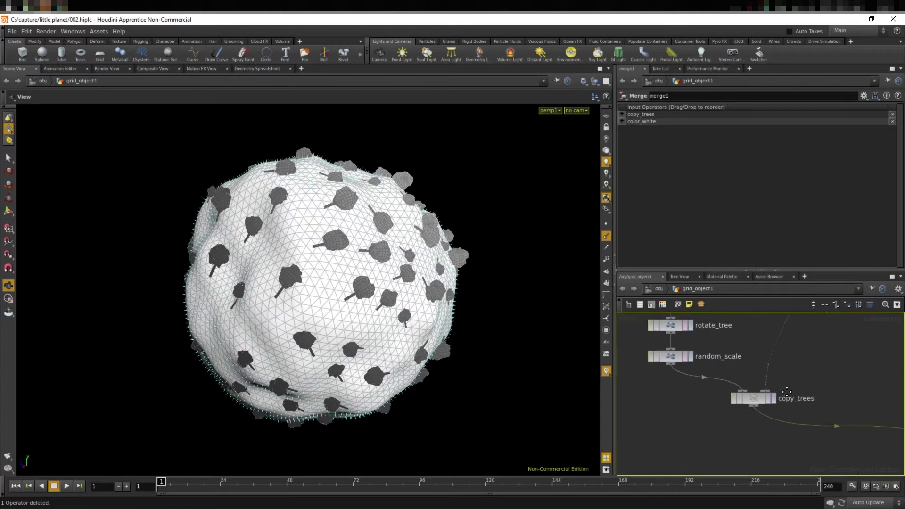
left_click_drag(781, 396, 803, 447)
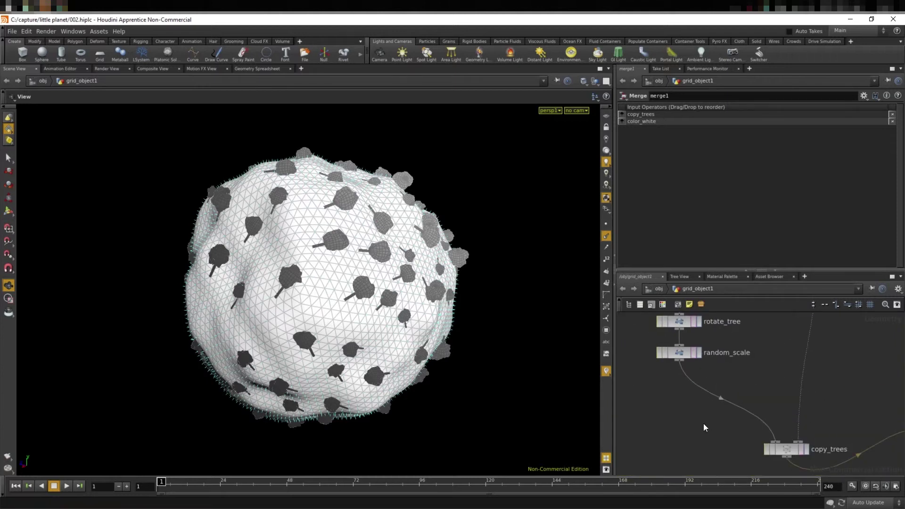
middle_click_drag(705, 428, 719, 414)
key("Tab")
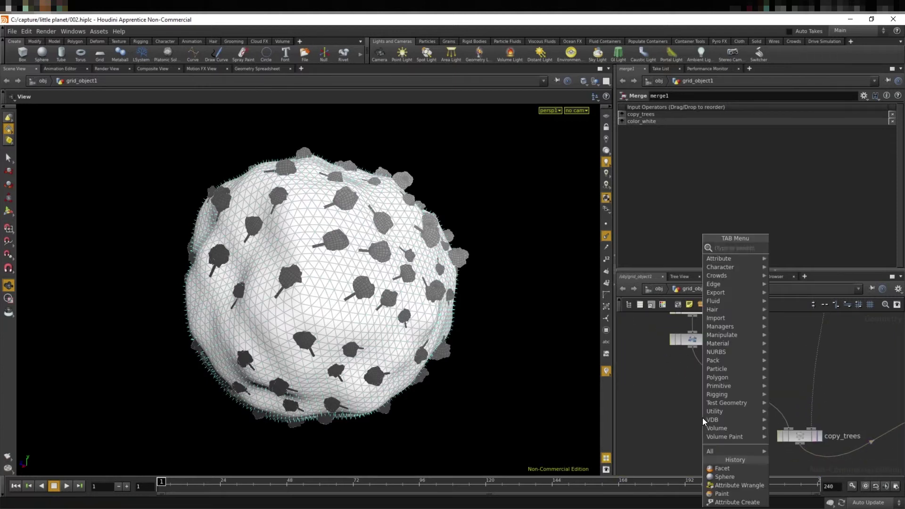
type("trans")
key("Return")
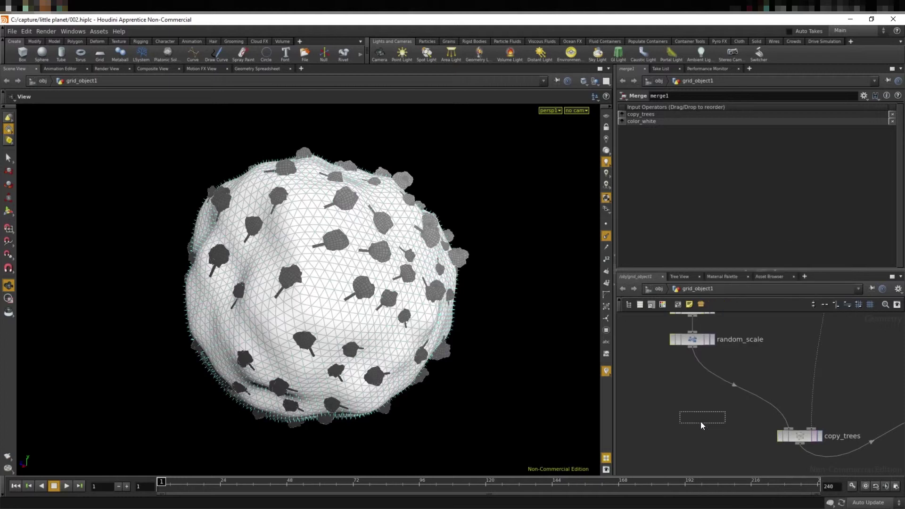
left_click(730, 386)
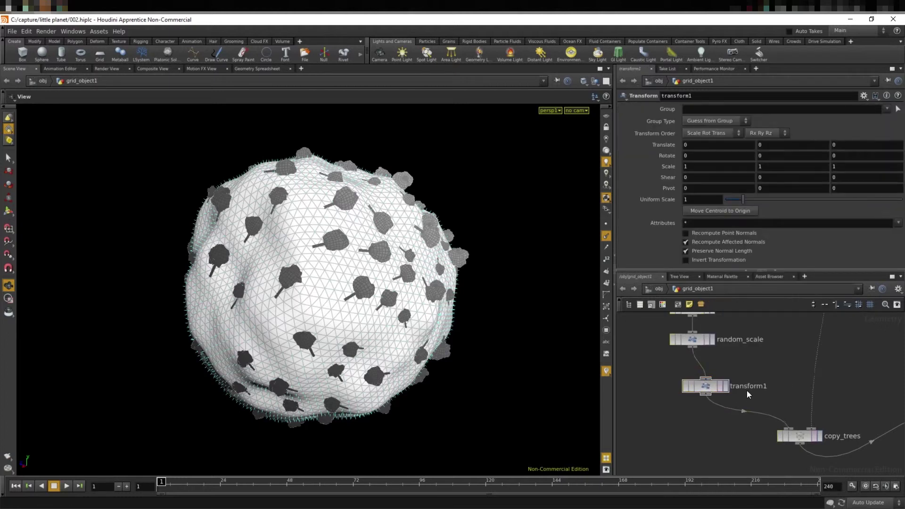
Rename the transform to rotate_trees, fixing a typo, and align it under random_scale
double_click(750, 387)
left_click_drag(763, 387, 701, 382)
type("roteate_trees")
key("Return")
double_click(741, 386)
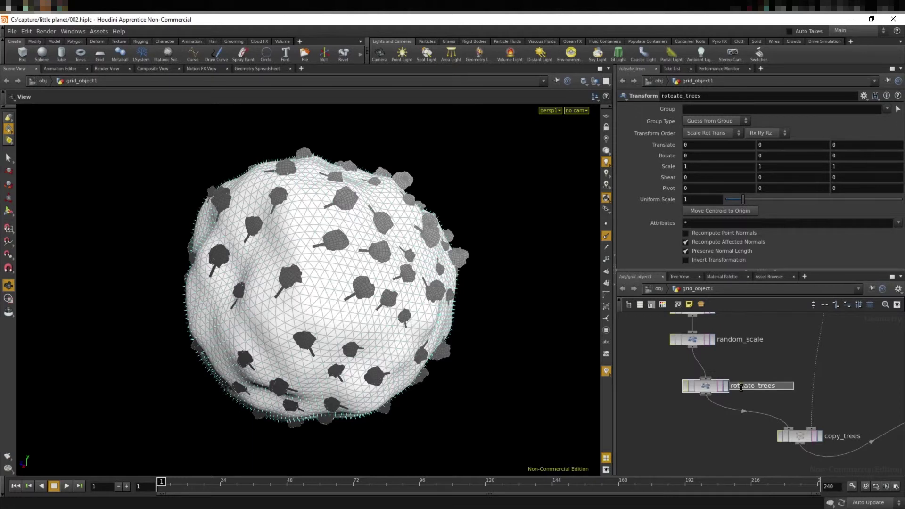
left_click(745, 385)
key("BackSpace")
key("Return")
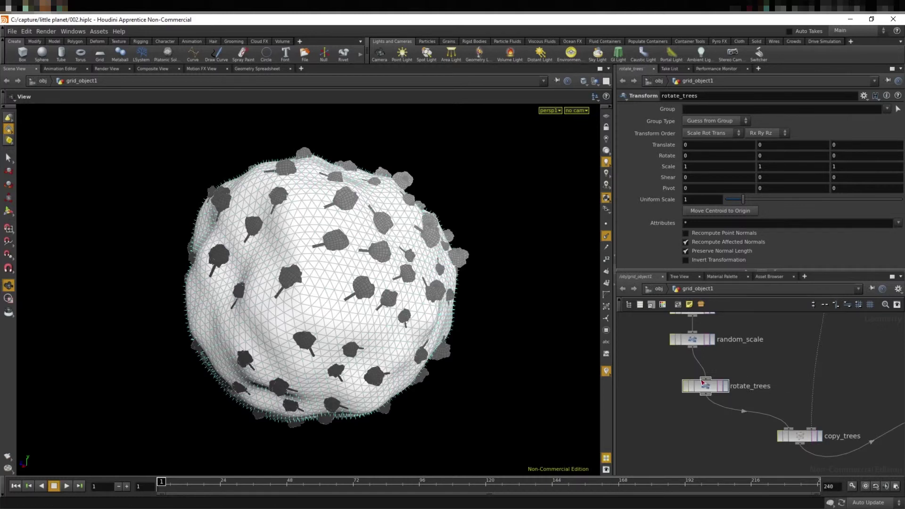
left_click_drag(702, 383, 690, 381)
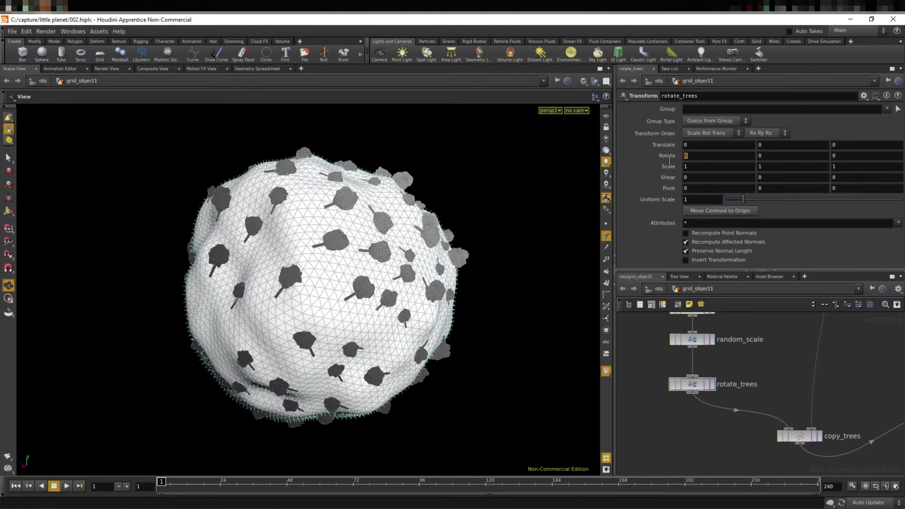
Set rotate_trees' Rotate X to 90 and orbit to confirm the trees stand outward
type("90")
key("Return")
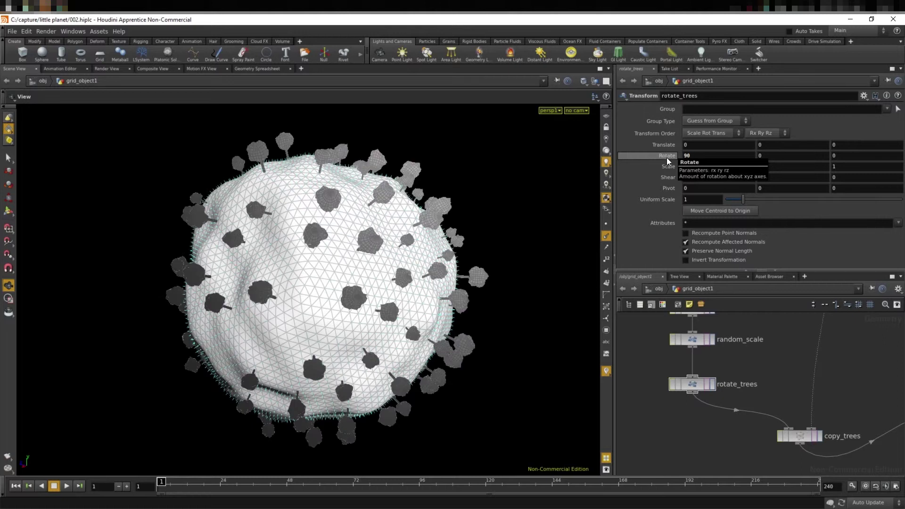
mouse_move(482, 238)
left_mouse_down()
mouse_move(259, 217)
mouse_move(260, 245)
mouse_move(302, 238)
left_mouse_up()
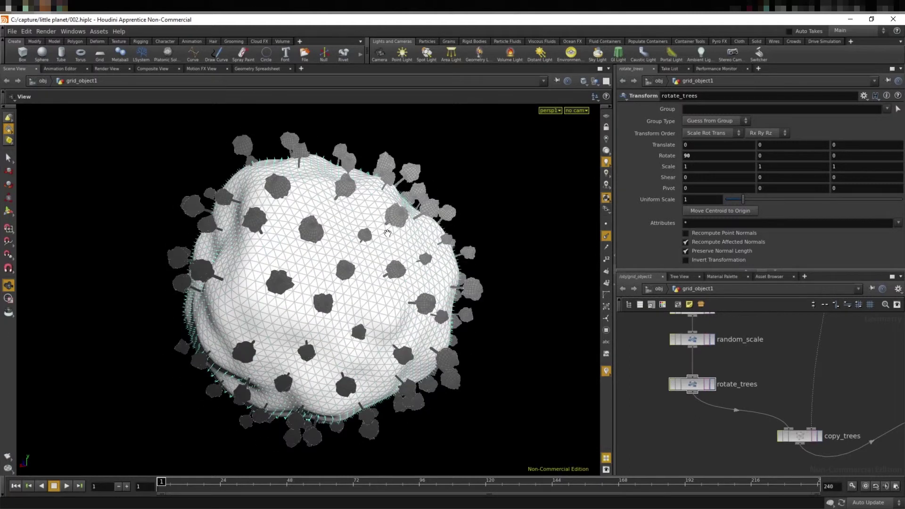
left_click_drag(375, 219, 330, 245)
scroll(872, 402, "down", 2)
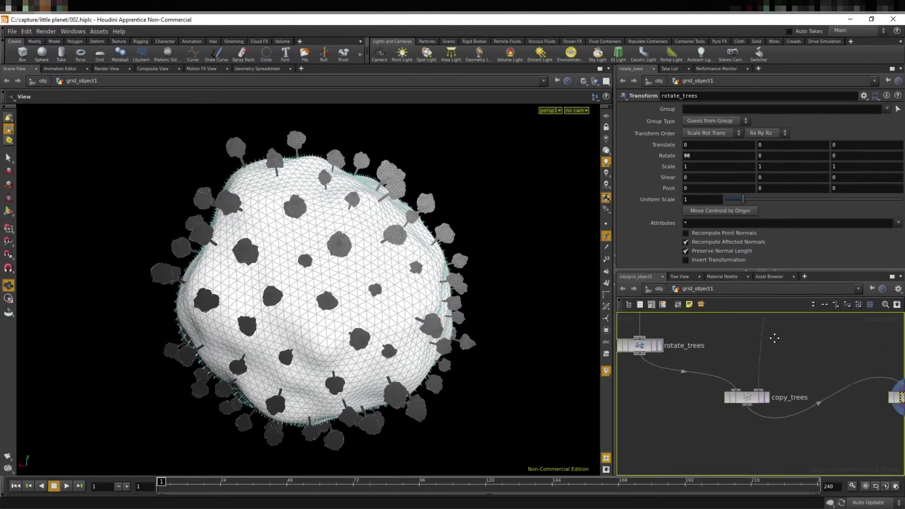
left_click_drag(856, 383, 758, 389)
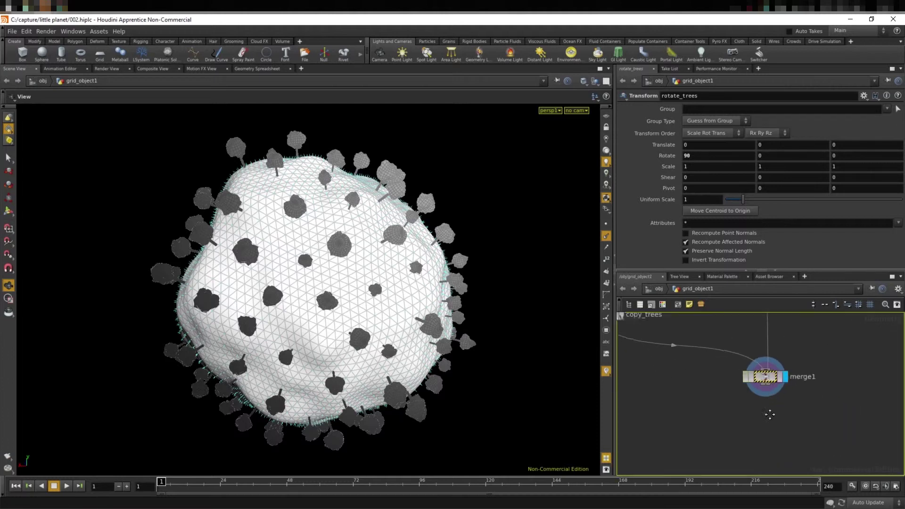
scroll(797, 438, "up", 2)
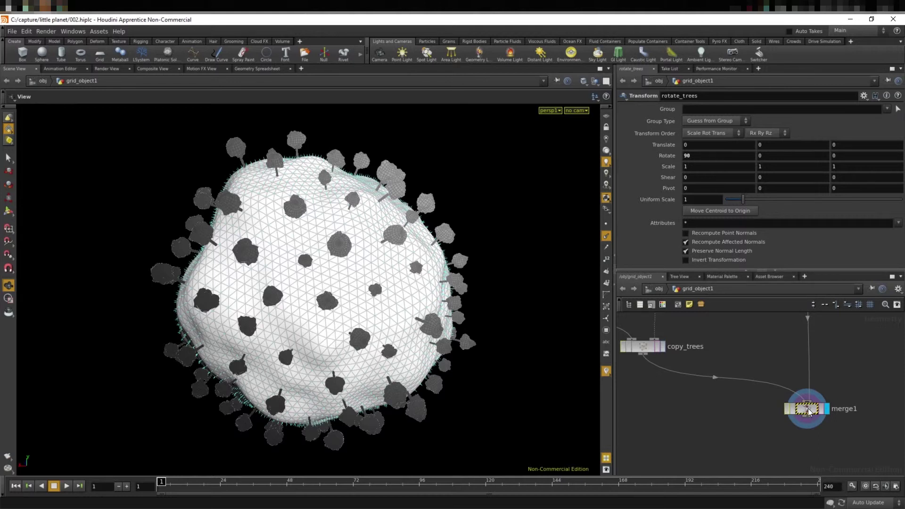
middle_click(808, 408)
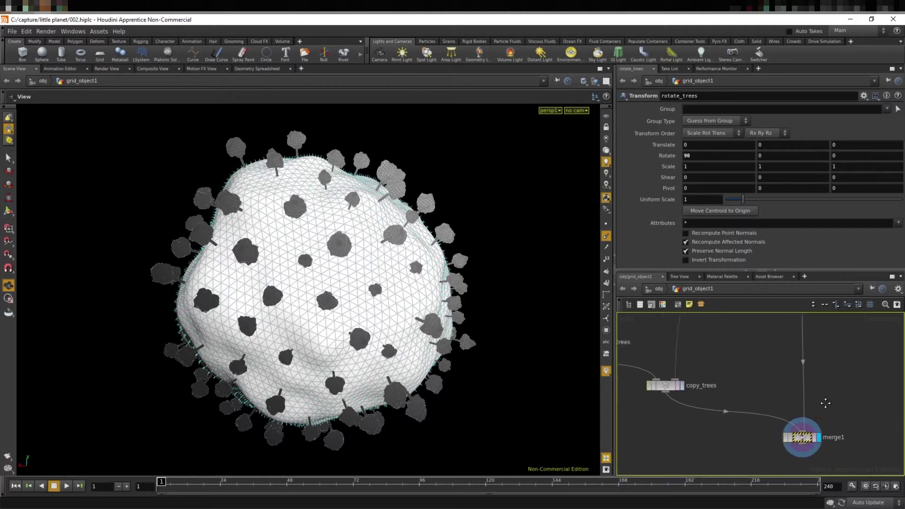
middle_click_drag(802, 314, 802, 365)
scroll(803, 365, "down", 3)
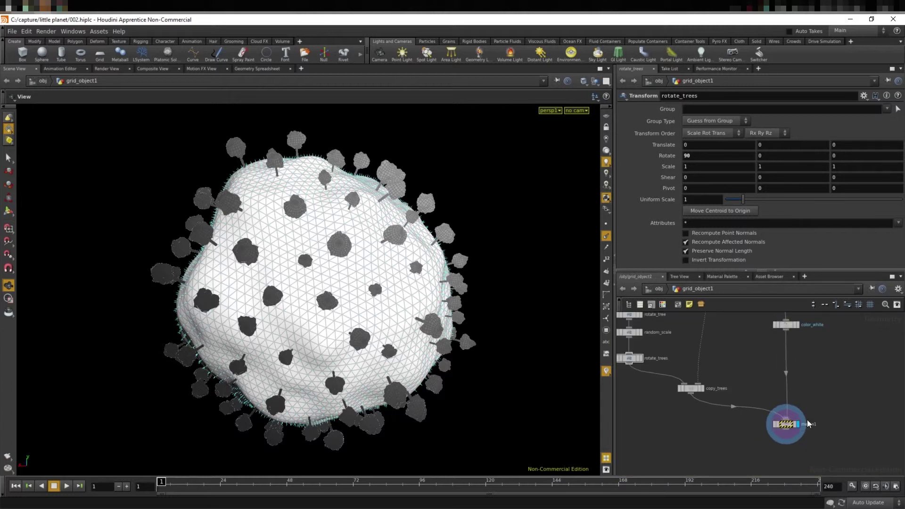
middle_click_drag(807, 421, 812, 370)
scroll(743, 365, "up", 3)
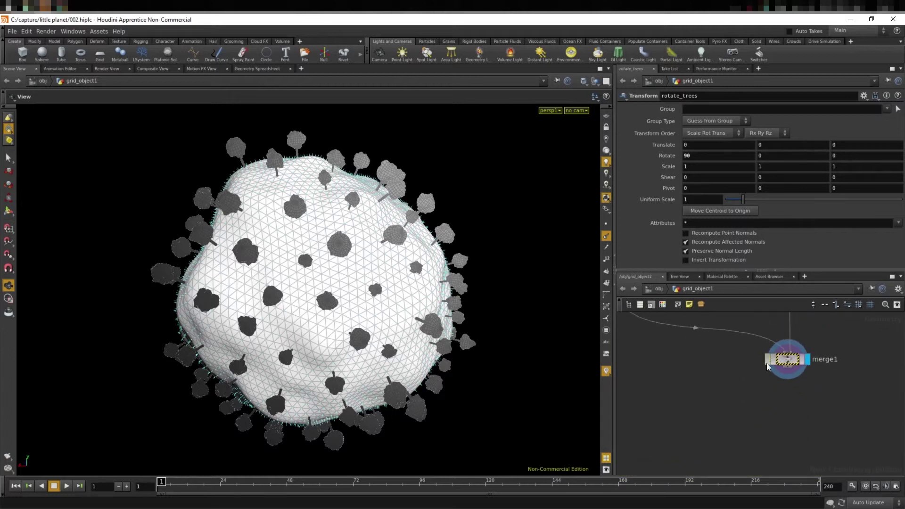
middle_click(789, 361)
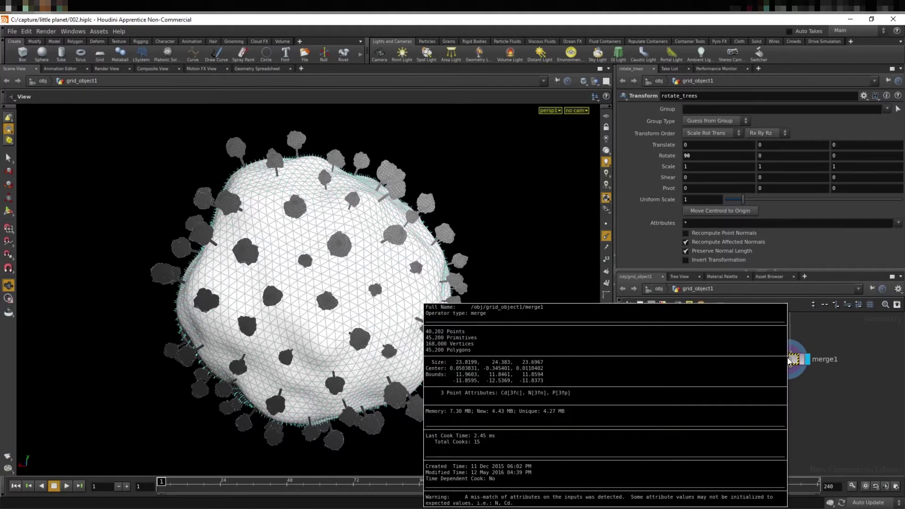
scroll(789, 363, "down", 3)
scroll(764, 374, "down", 2)
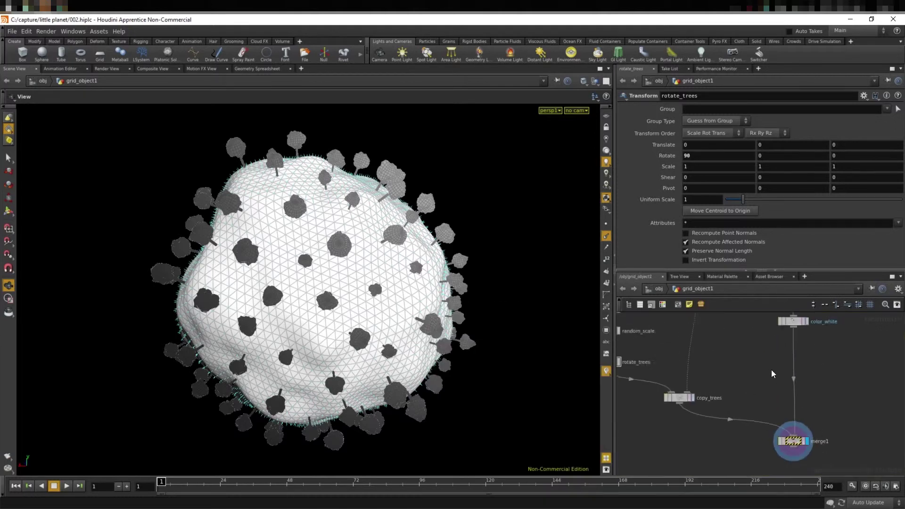
scroll(773, 374, "down", 2)
scroll(760, 387, "down", 1)
left_click(705, 409)
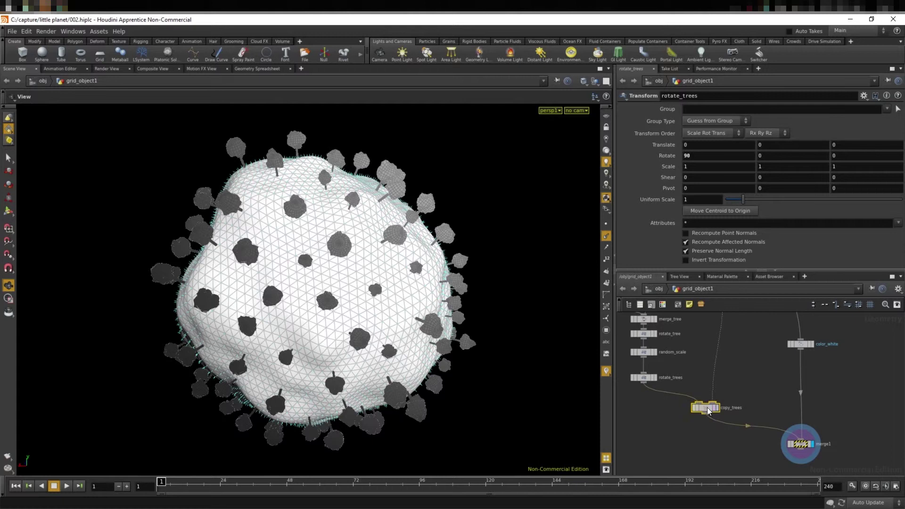
left_click(258, 69)
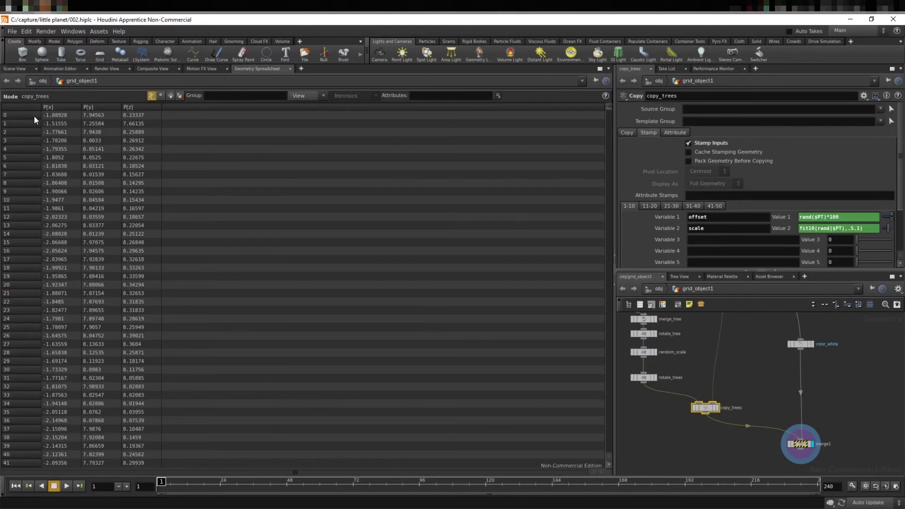
left_click(801, 345)
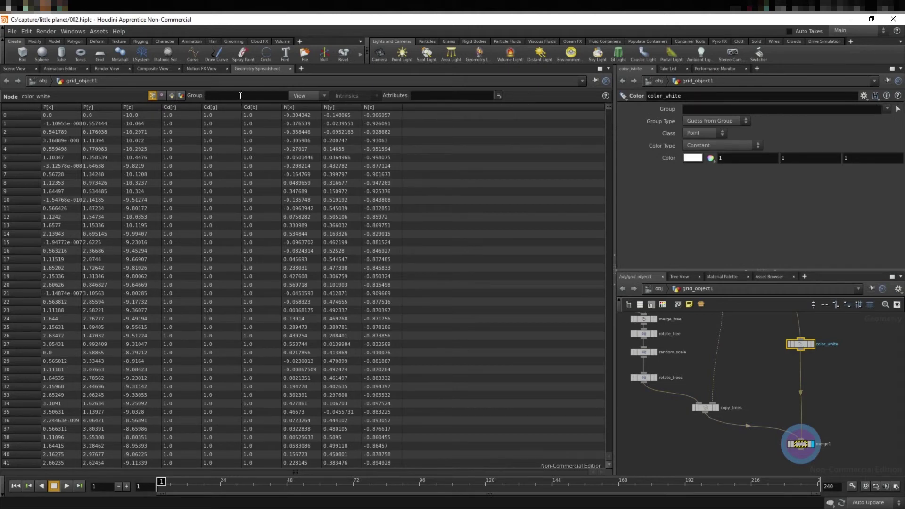
left_click(14, 69)
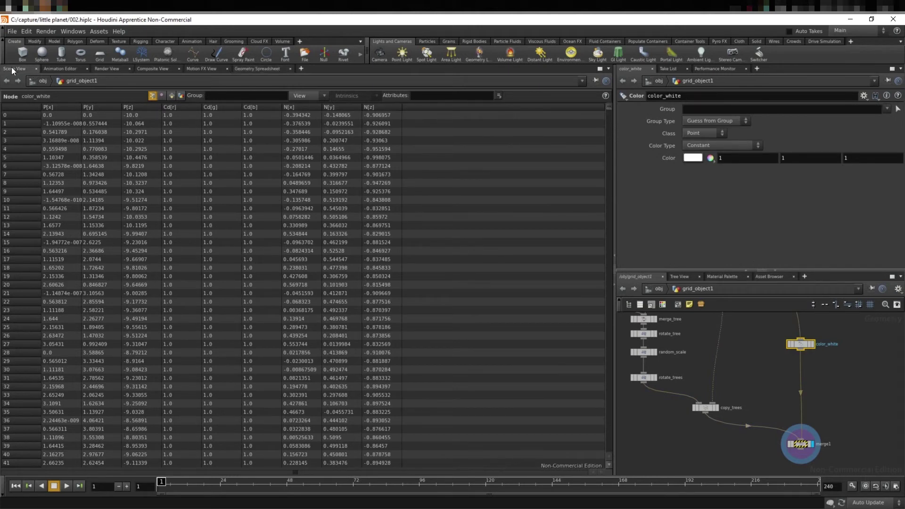
mouse_move(369, 239)
left_mouse_down()
mouse_move(378, 222)
mouse_move(432, 220)
left_mouse_up()
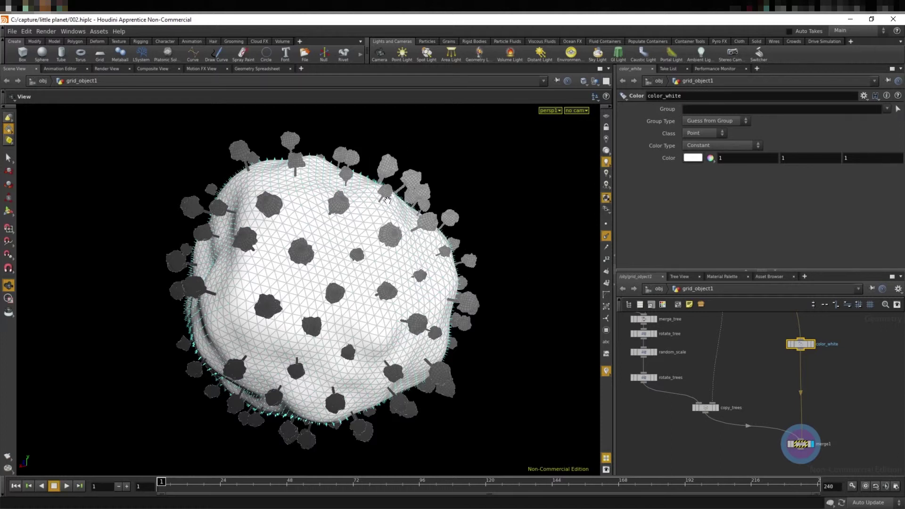
Move copy_trees lower to make room below rotate_trees
middle_click_drag(698, 434, 735, 408)
scroll(753, 417, "up", 3)
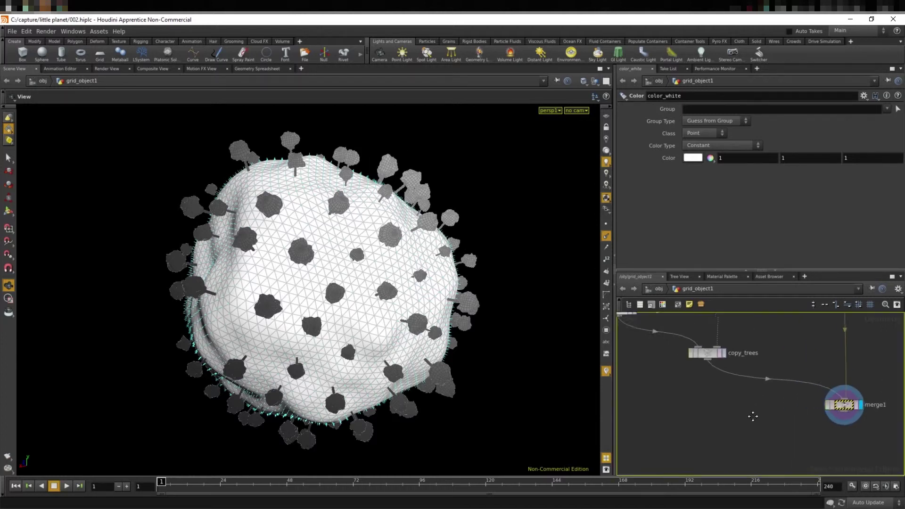
scroll(753, 416, "down", 2)
mouse_move(717, 364)
left_mouse_down()
mouse_move(700, 357)
mouse_move(720, 380)
left_mouse_up()
middle_click_drag(673, 386, 685, 402)
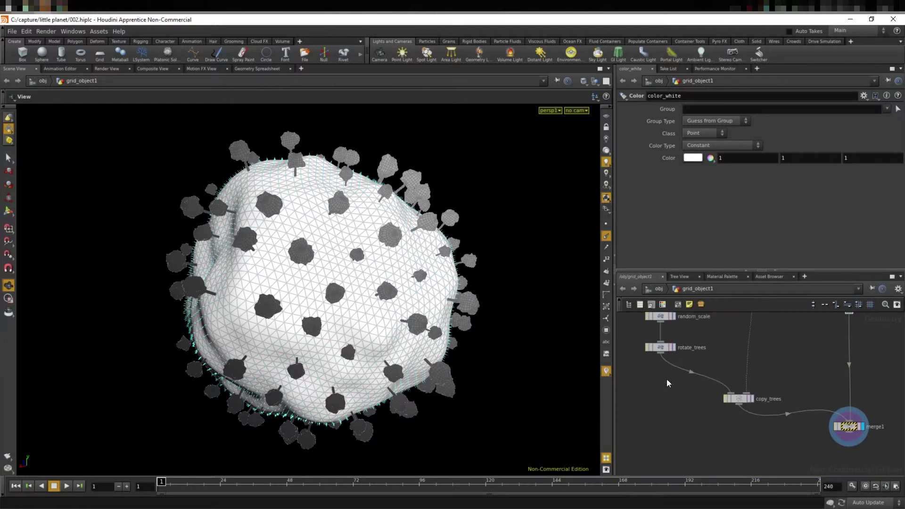
middle_click_drag(672, 398, 703, 397)
scroll(705, 386, "up", 1)
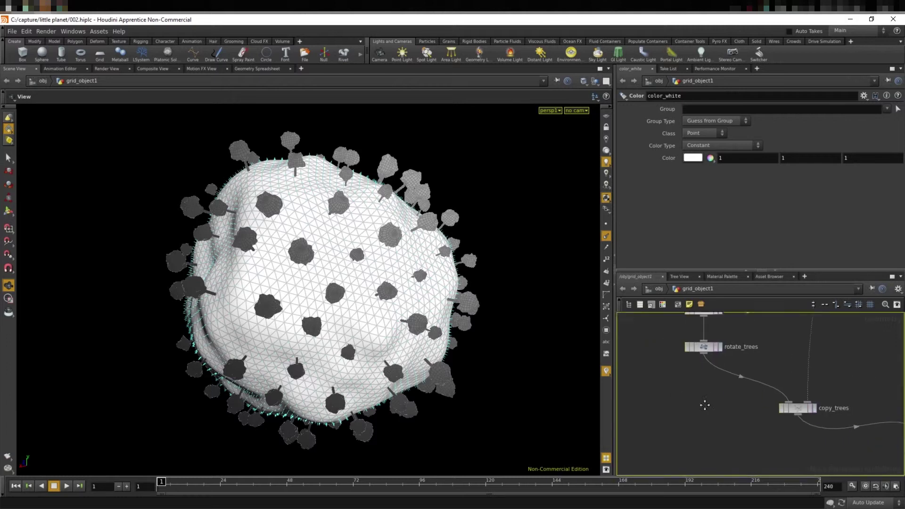
Insert facet1 between rotate_trees and copy_trees with Pre-Compute Normals enabled
key("Tab")
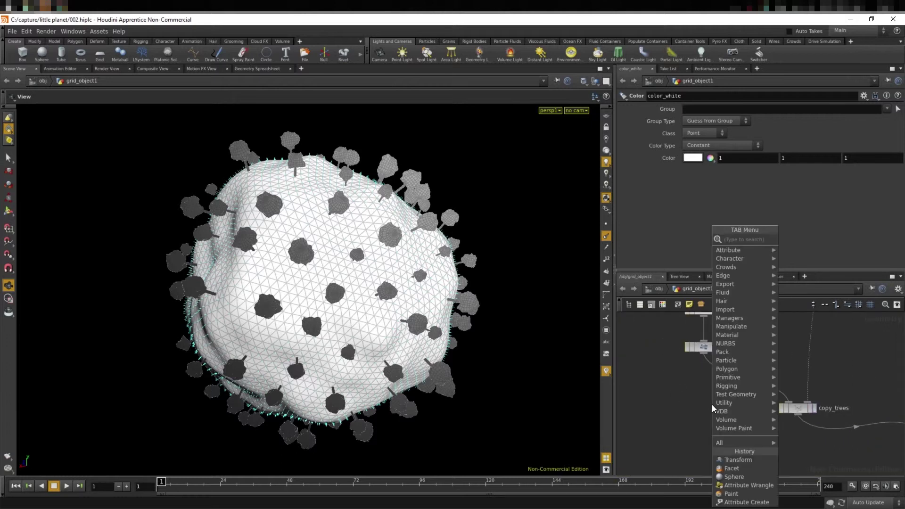
type("facet")
key("Return")
left_click(736, 377)
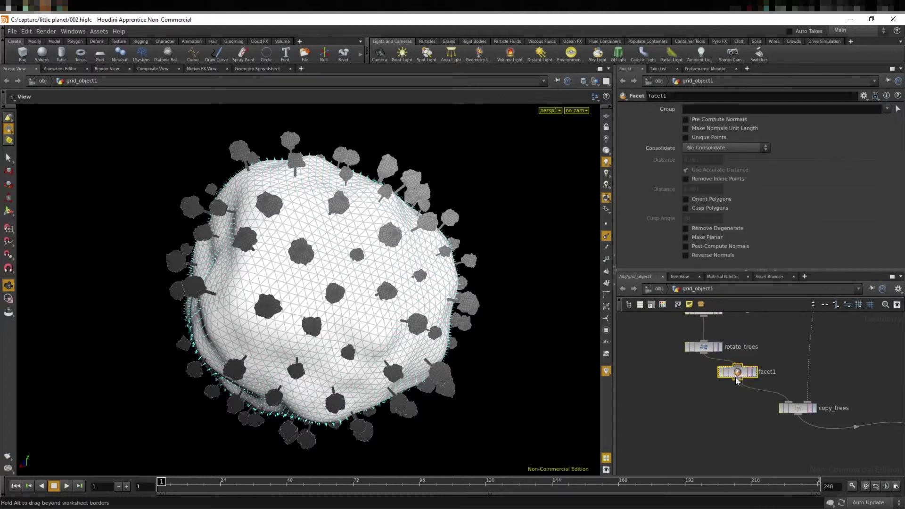
left_click_drag(736, 377, 709, 384)
left_click(685, 121)
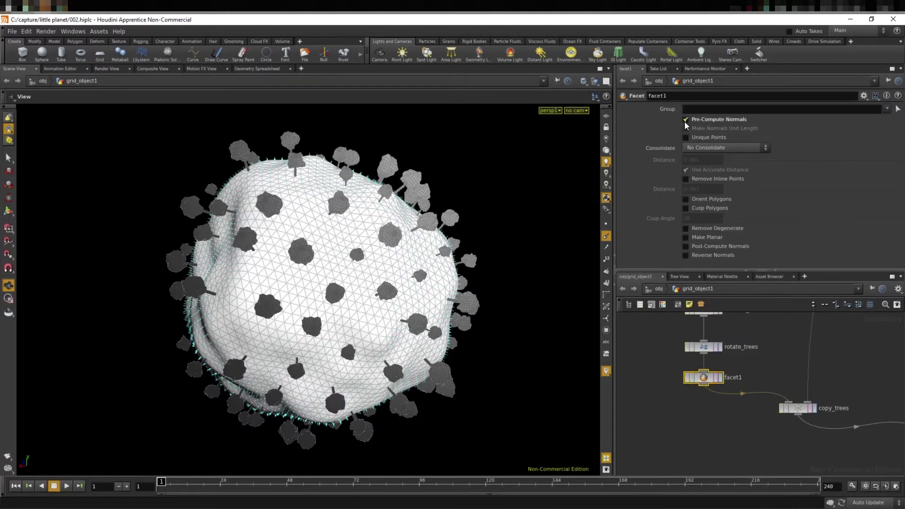
Turn off the normals display and orbit the planet to check the tree shading
left_click(606, 237)
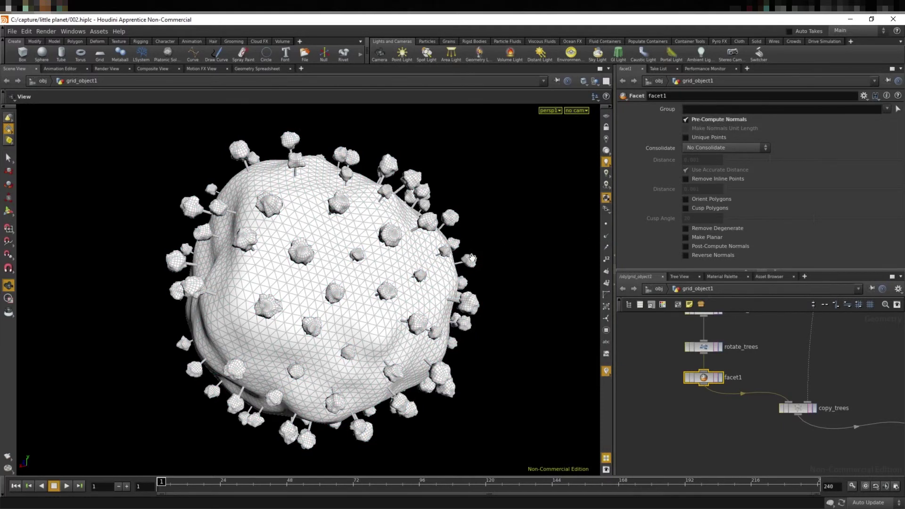
mouse_move(466, 263)
left_mouse_down()
mouse_move(354, 258)
mouse_move(429, 260)
left_mouse_up()
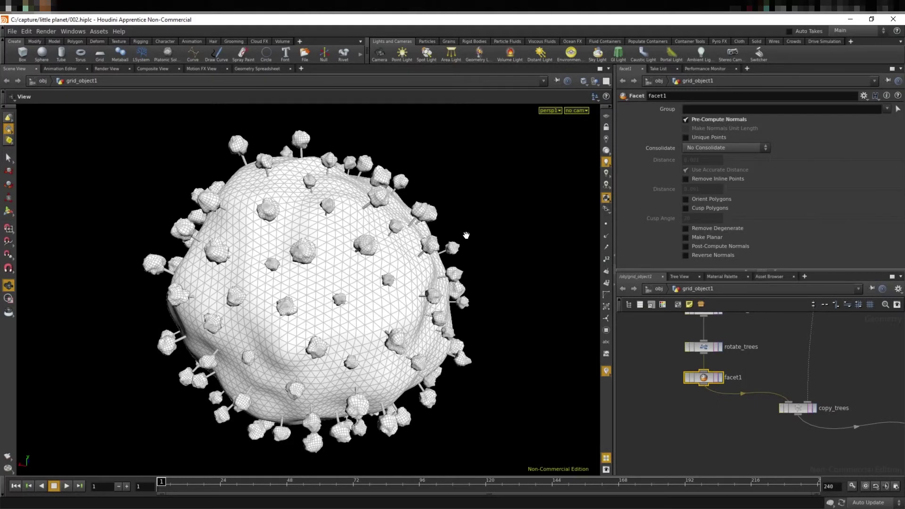
mouse_move(481, 238)
left_mouse_down()
mouse_move(419, 254)
mouse_move(469, 243)
mouse_move(458, 273)
mouse_move(511, 297)
left_mouse_up()
Set paint1's display flag to show the black-and-white striped sphere
scroll(828, 398, "up", 5)
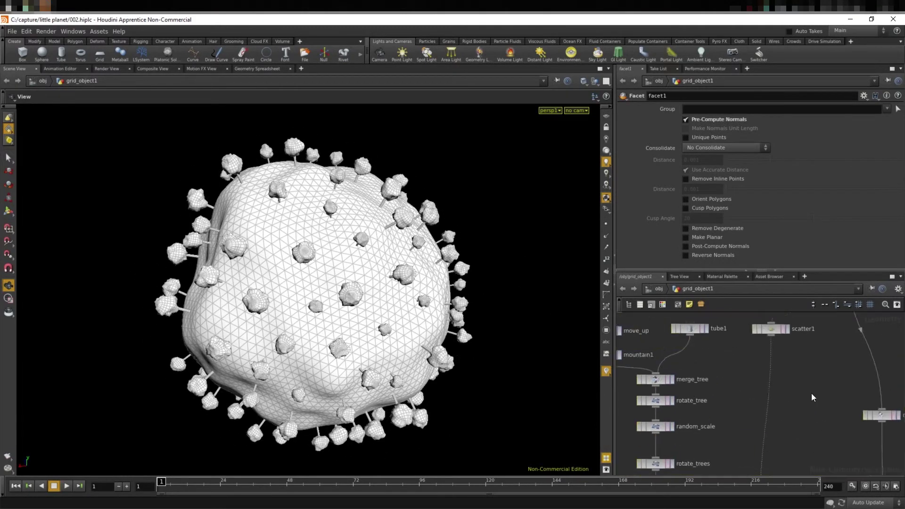
scroll(812, 398, "down", 3)
scroll(778, 382, "up", 3)
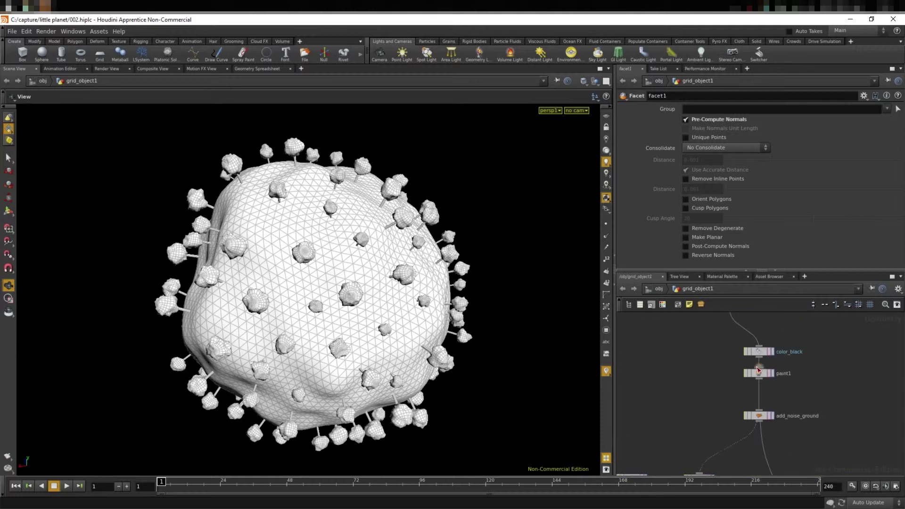
left_click(774, 374)
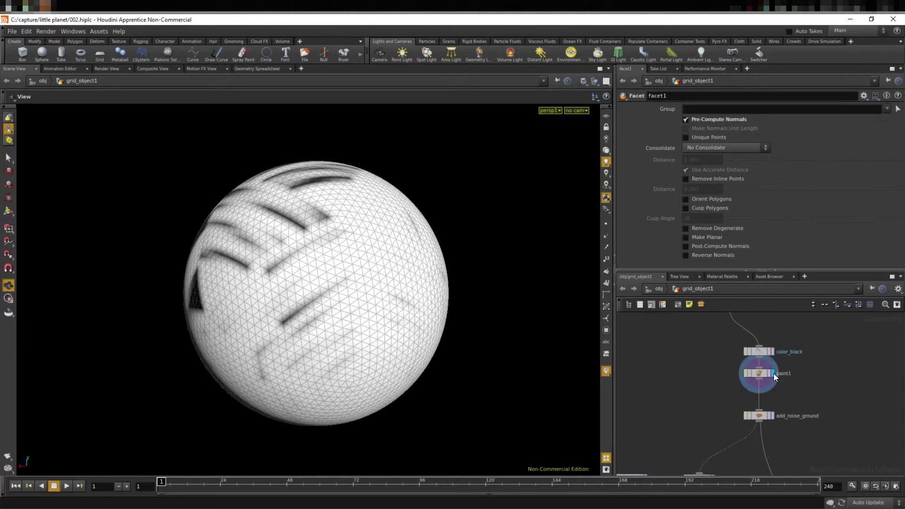
Orbit the painted sphere, then drag add_noise_ground lower
left_click_drag(401, 349, 479, 313)
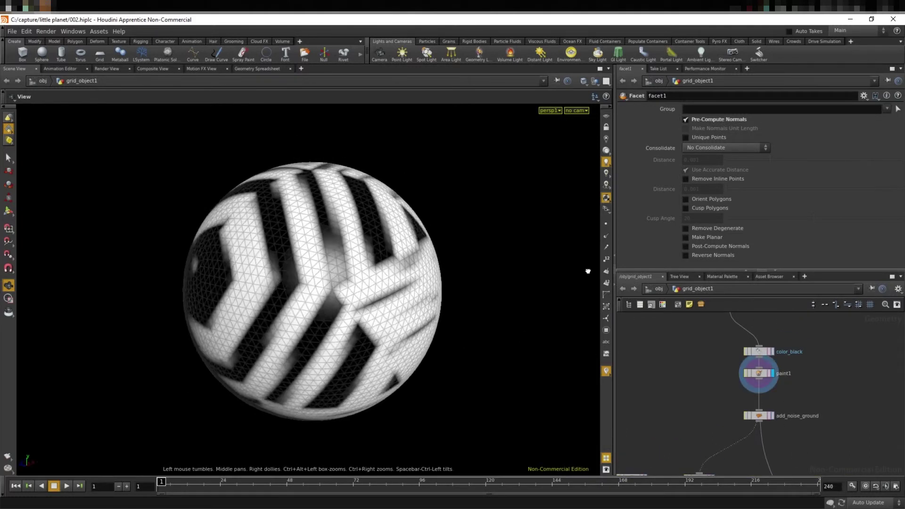
left_click_drag(699, 336, 383, 208)
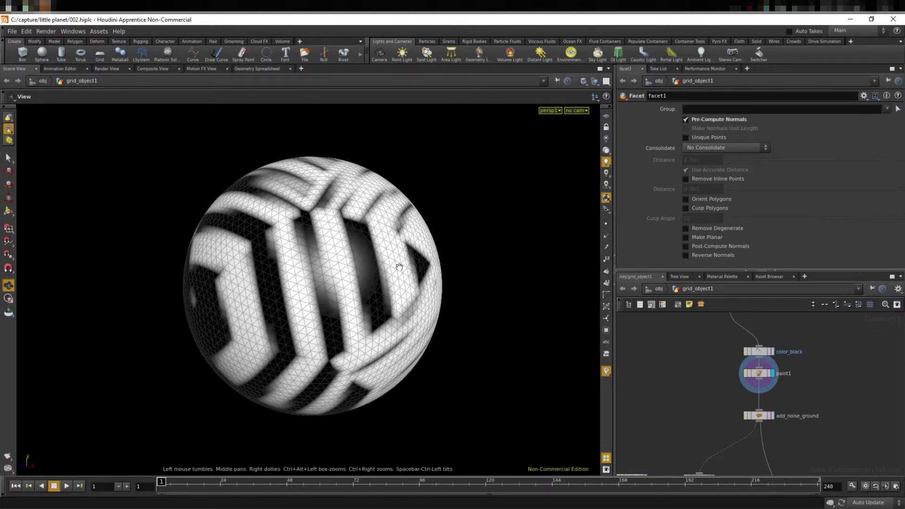
left_click_drag(222, 237, 186, 172)
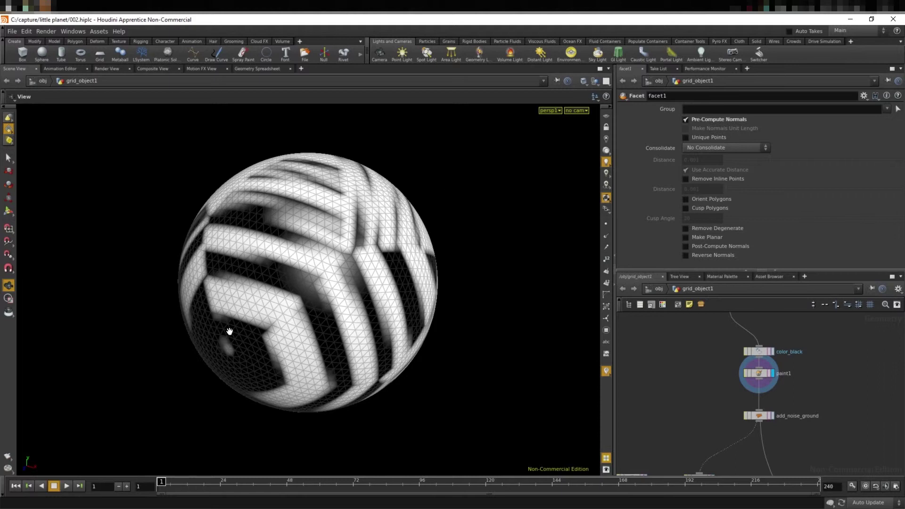
mouse_move(461, 319)
left_mouse_down()
mouse_move(558, 258)
mouse_move(525, 342)
mouse_move(428, 295)
mouse_move(491, 279)
mouse_move(461, 283)
mouse_move(469, 287)
mouse_move(299, 261)
mouse_move(359, 269)
left_mouse_up()
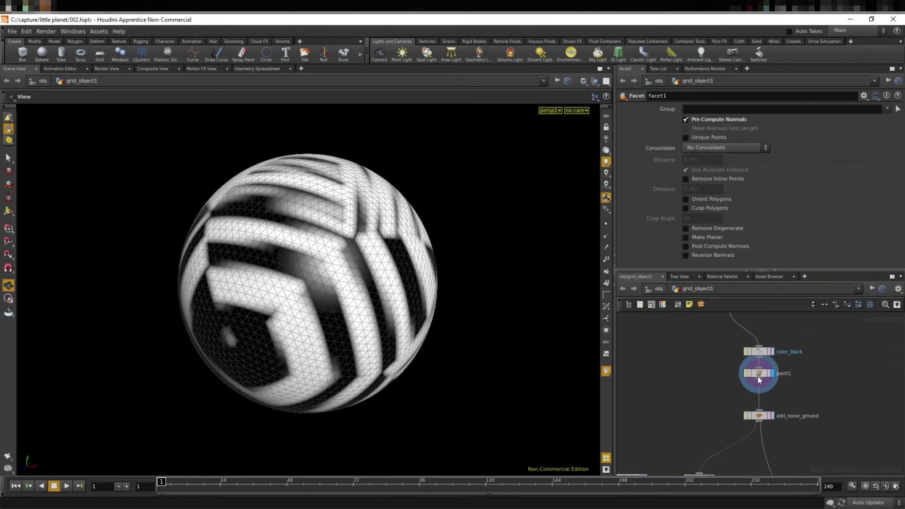
left_click_drag(759, 415, 759, 444)
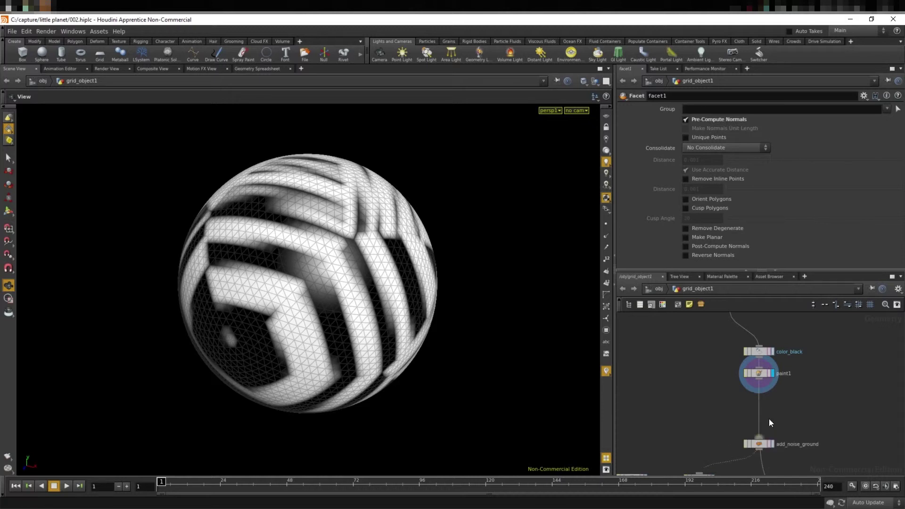
Clear paint1's existing paint and set up colour painting with an adjusted brush radius
left_click(759, 375)
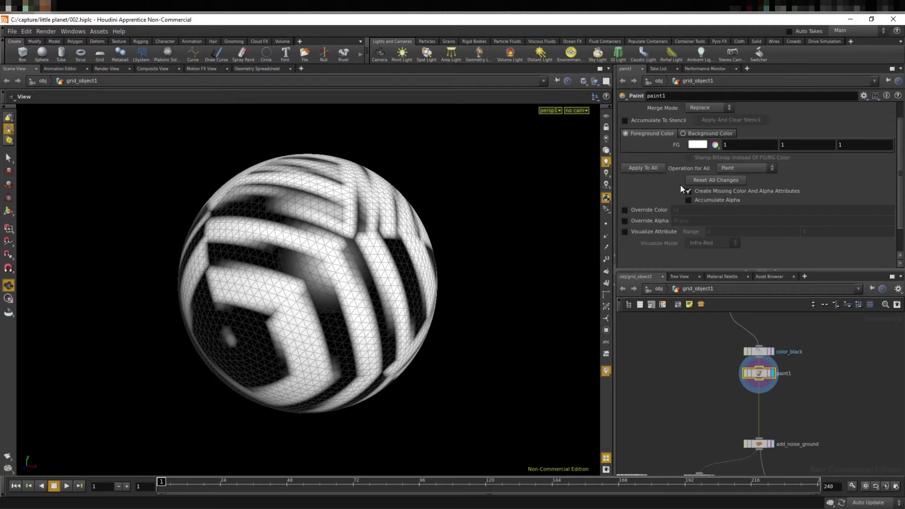
left_click(714, 181)
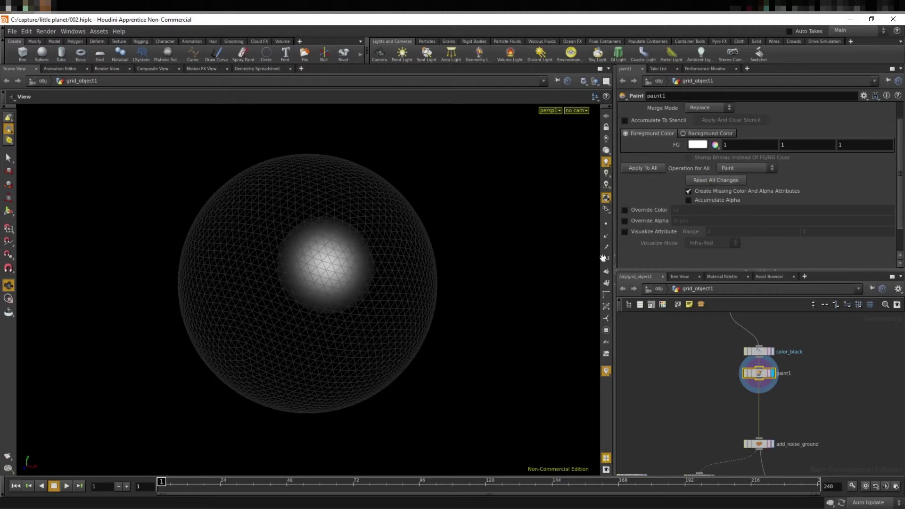
mouse_move(516, 277)
left_mouse_down()
mouse_move(474, 282)
mouse_move(577, 169)
left_mouse_up()
left_click(606, 117)
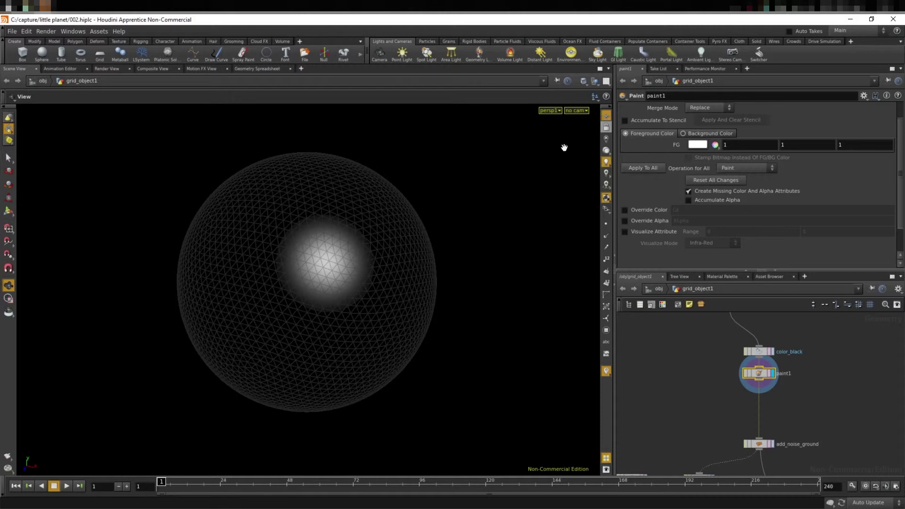
mouse_move(422, 281)
left_mouse_down()
mouse_move(558, 259)
mouse_move(491, 309)
mouse_move(485, 295)
mouse_move(481, 307)
left_mouse_up()
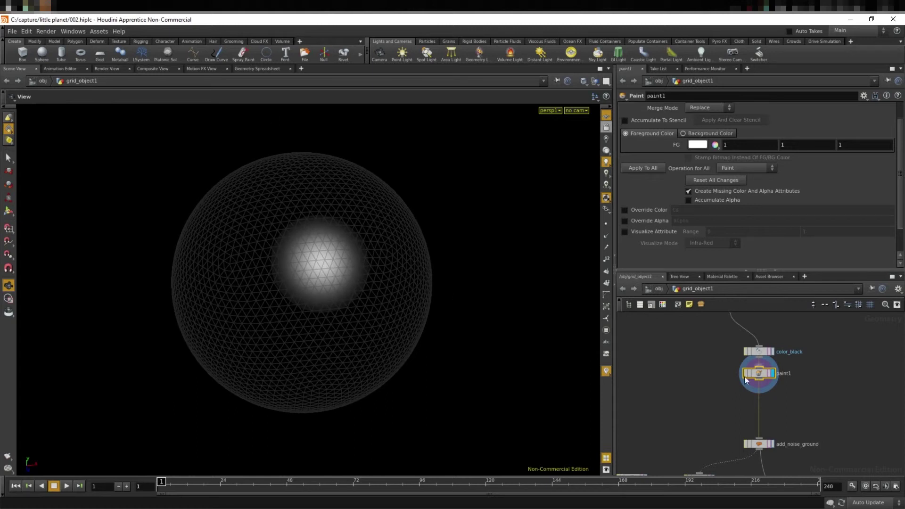
left_click(8, 210)
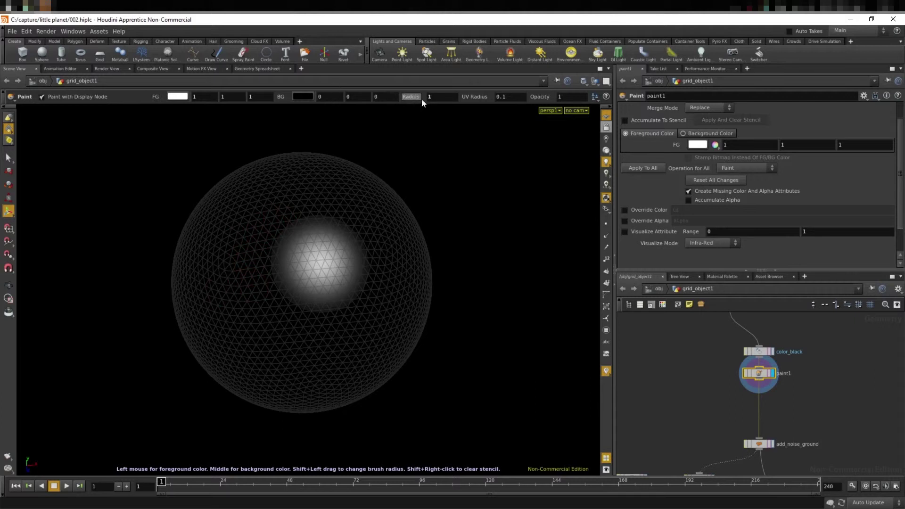
mouse_move(406, 98)
middle_mouse_down()
mouse_move(404, 87)
mouse_move(426, 79)
middle_mouse_up()
Paint a broad white band around the sphere's middle, pausing to turn the view
key("Escape")
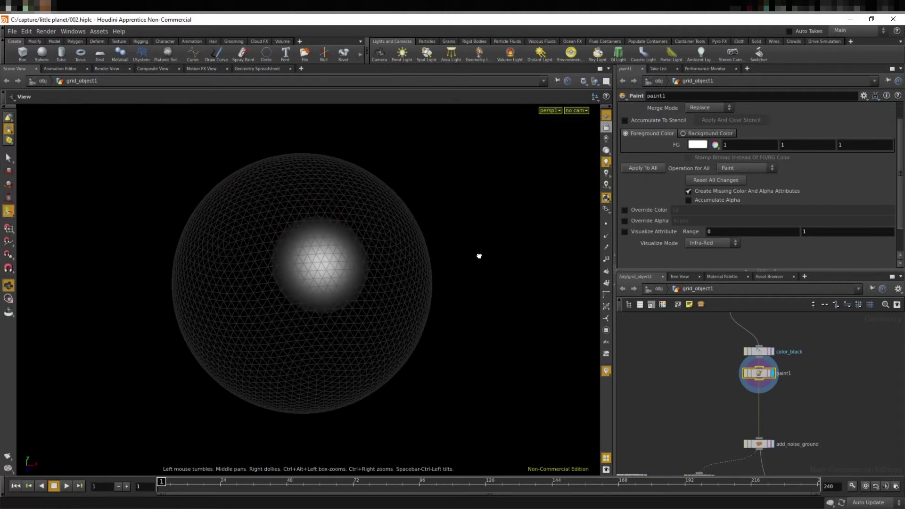
key("Return")
mouse_move(269, 286)
left_mouse_down()
mouse_move(246, 288)
mouse_move(487, 273)
mouse_move(241, 316)
mouse_move(295, 344)
mouse_move(469, 283)
mouse_move(383, 265)
mouse_move(296, 280)
mouse_move(357, 295)
mouse_move(439, 286)
mouse_move(305, 288)
mouse_move(292, 260)
mouse_move(369, 279)
mouse_move(430, 322)
mouse_move(272, 292)
mouse_move(374, 272)
mouse_move(398, 297)
mouse_move(218, 301)
mouse_move(307, 308)
mouse_move(392, 291)
mouse_move(497, 307)
mouse_move(383, 201)
mouse_move(440, 347)
mouse_move(369, 338)
left_mouse_up()
key("Escape")
key("Return")
key("Escape")
key("Return")
key("Escape")
key("Return")
key("Escape")
key("Return")
key("Escape")
key("Return")
key("Escape")
Paint white across the sphere's top and a large white blob on its dark side
key("Return")
mouse_move(299, 221)
left_mouse_down()
mouse_move(292, 213)
mouse_move(458, 204)
mouse_move(406, 141)
left_mouse_up()
key("Escape")
key("Return")
mouse_move(311, 283)
left_mouse_down()
mouse_move(268, 324)
mouse_move(299, 270)
mouse_move(265, 281)
mouse_move(315, 357)
left_mouse_up()
key("Escape")
mouse_move(537, 231)
left_mouse_down()
mouse_move(564, 396)
mouse_move(427, 344)
mouse_move(505, 390)
left_mouse_up()
key("Return")
mouse_move(794, 407)
middle_mouse_down()
mouse_move(846, 417)
mouse_move(850, 369)
mouse_move(866, 435)
middle_mouse_up()
middle_click_drag(873, 428, 794, 365)
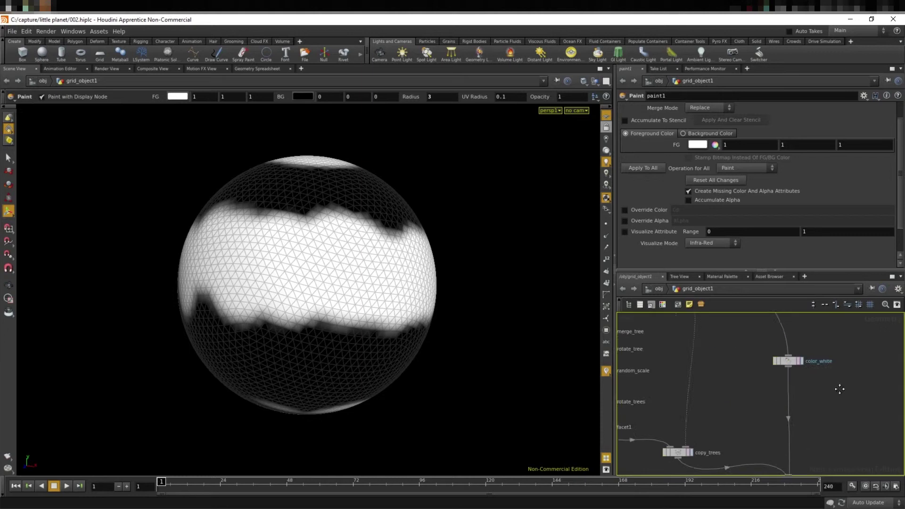
Display merge1 and orbit to inspect the planet with its trees
left_click(796, 360)
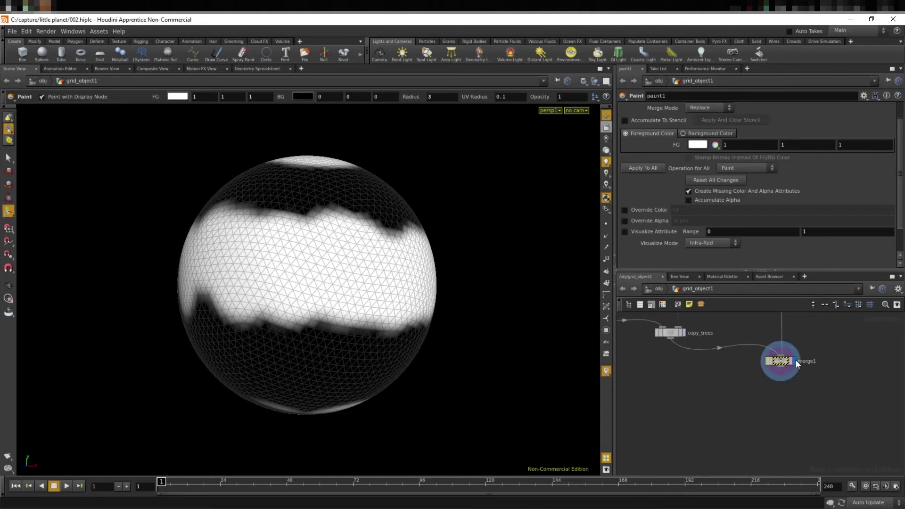
key("Escape")
mouse_move(491, 200)
left_mouse_down()
mouse_move(542, 232)
mouse_move(471, 226)
left_mouse_up()
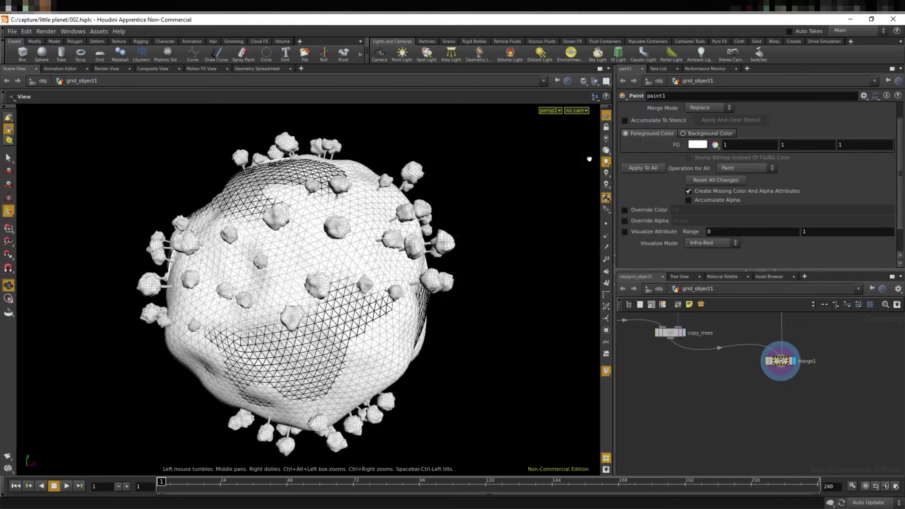
key("Return")
Raise scatter1's Force Total Count from 100 to 200
mouse_move(763, 402)
middle_mouse_down()
mouse_move(801, 425)
mouse_move(706, 388)
middle_mouse_up()
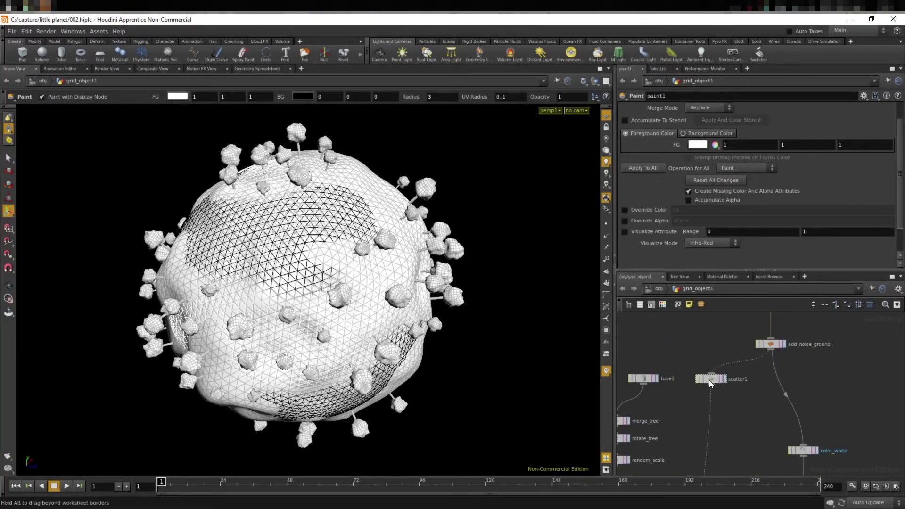
left_click(709, 380)
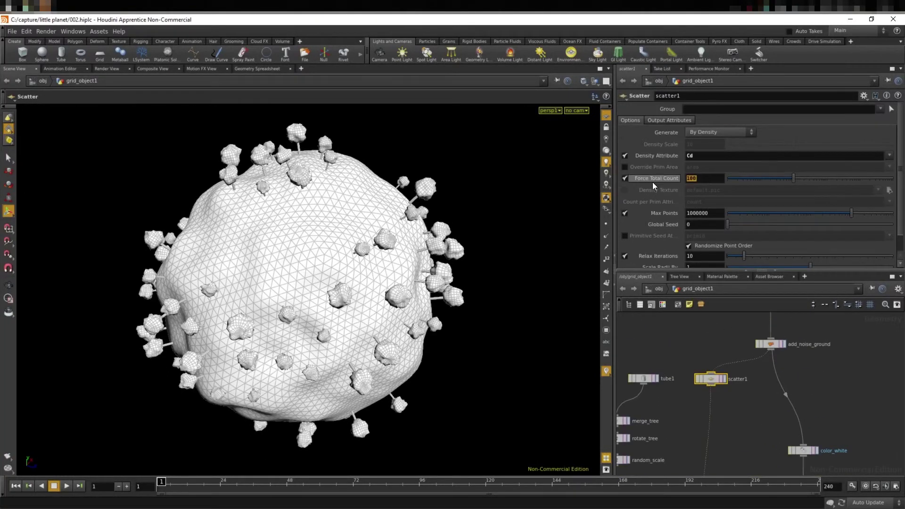
type("200")
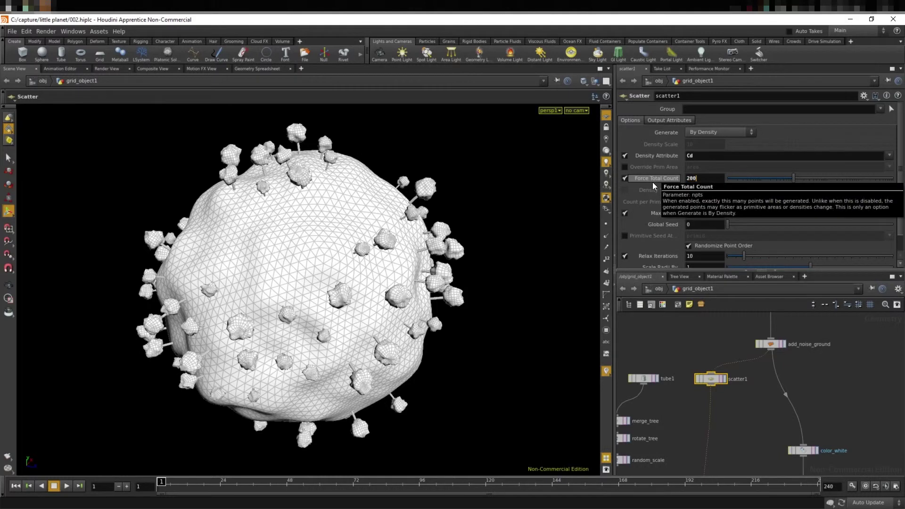
key("Return")
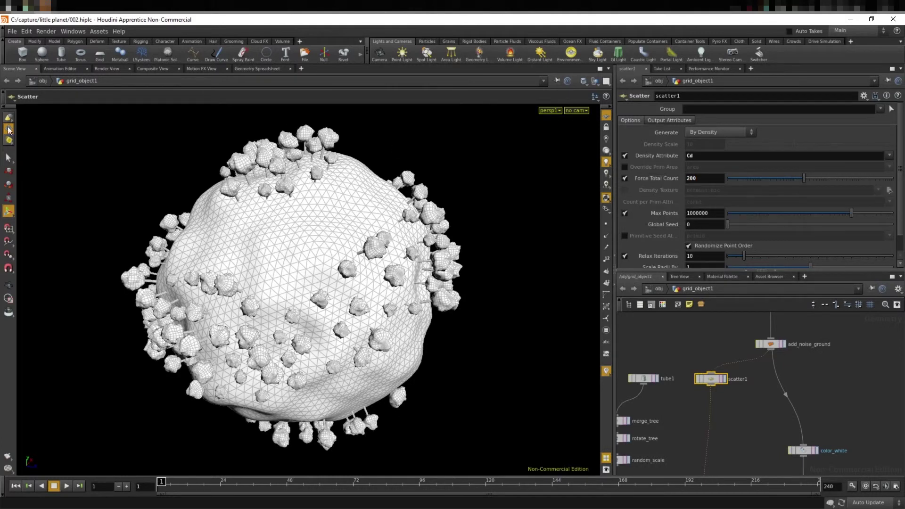
Orbit the planet from several angles to check the denser tree coverage
left_click(9, 158)
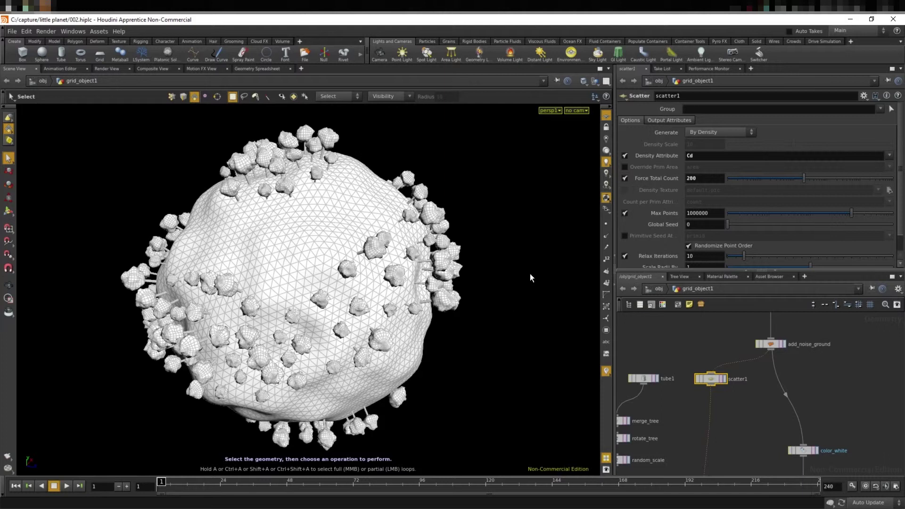
key("Escape")
mouse_move(528, 220)
left_mouse_down()
mouse_move(478, 215)
mouse_move(534, 168)
mouse_move(569, 165)
mouse_move(538, 258)
mouse_move(227, 191)
mouse_move(386, 290)
mouse_move(316, 287)
mouse_move(379, 335)
mouse_move(410, 376)
mouse_move(388, 378)
mouse_move(405, 384)
mouse_move(410, 336)
left_mouse_up()
key("s")
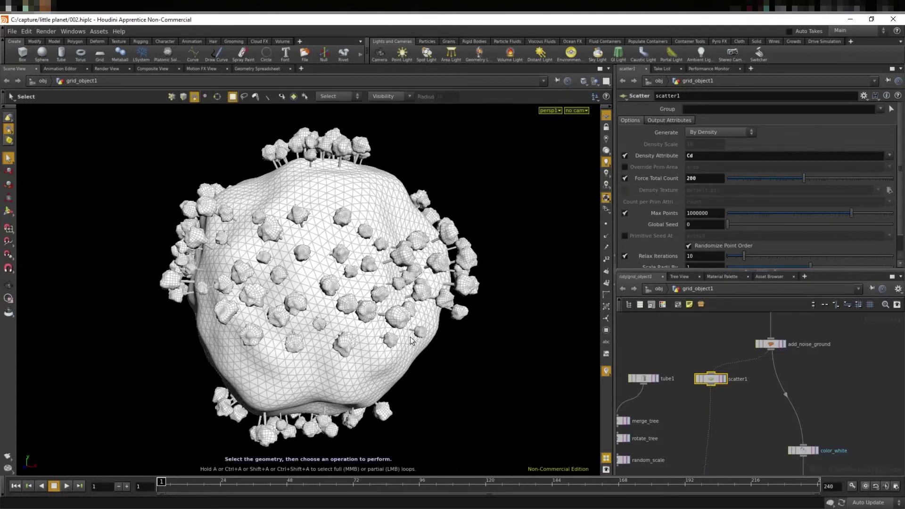
mouse_move(461, 304)
left_mouse_down()
mouse_move(251, 245)
mouse_move(395, 253)
mouse_move(336, 232)
mouse_move(279, 318)
mouse_move(315, 286)
left_mouse_up()
key("Escape")
left_click_drag(407, 316, 234, 323)
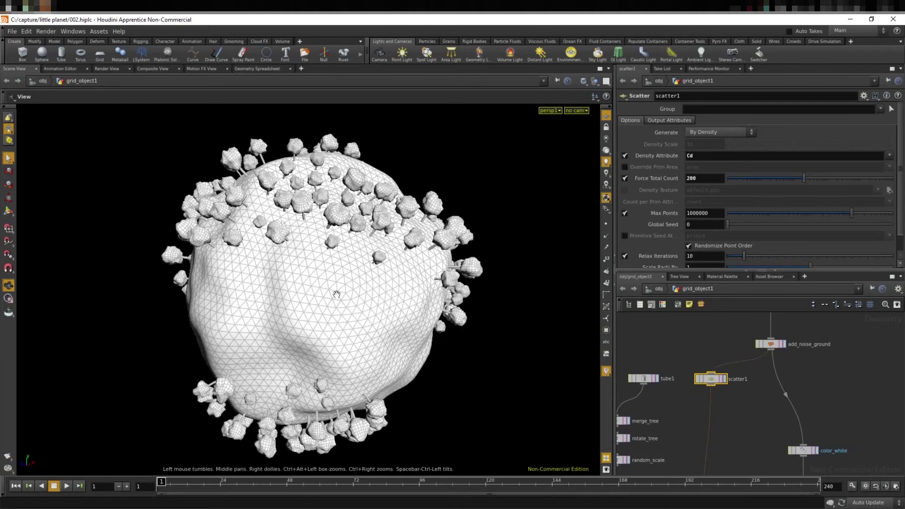
mouse_move(432, 325)
left_mouse_down()
mouse_move(527, 337)
mouse_move(479, 335)
mouse_move(471, 358)
mouse_move(505, 330)
left_mouse_up()
Stack sphere2, facet2, color_black and paint1 into a vertical column in the network
key("s")
middle_click_drag(835, 378, 828, 436)
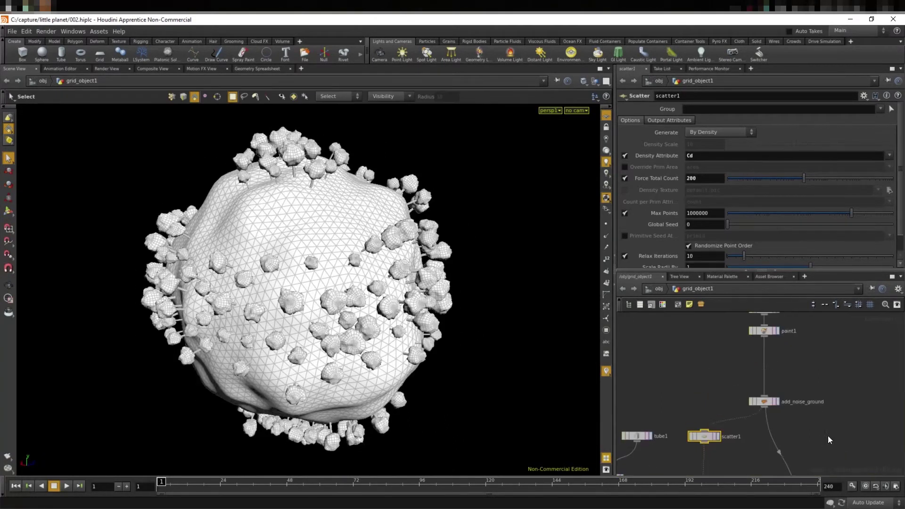
middle_click_drag(842, 347, 840, 399)
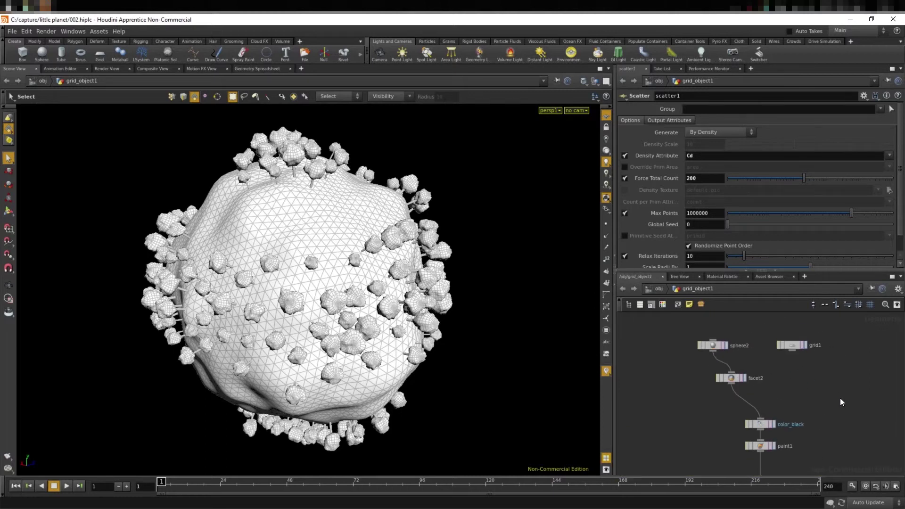
left_click_drag(713, 348, 714, 327)
left_click_drag(733, 381, 714, 349)
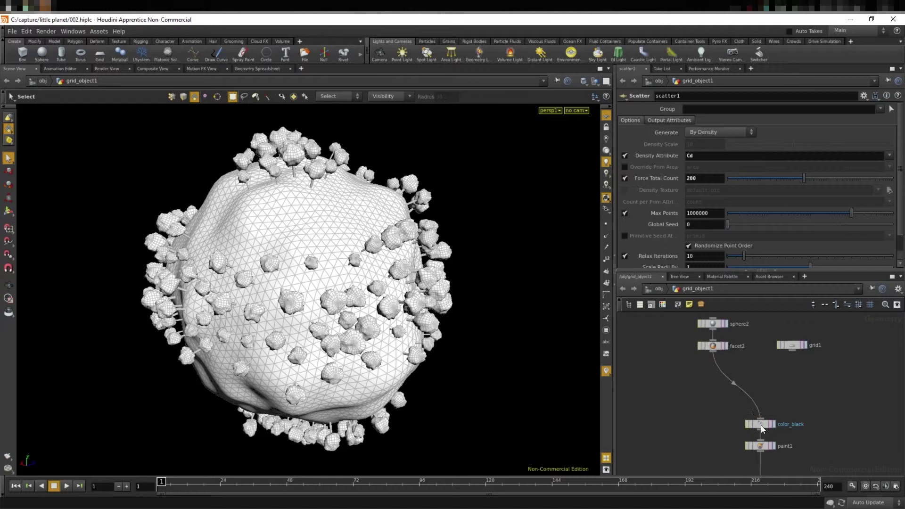
left_click_drag(761, 425, 714, 374)
left_click_drag(762, 445, 717, 395)
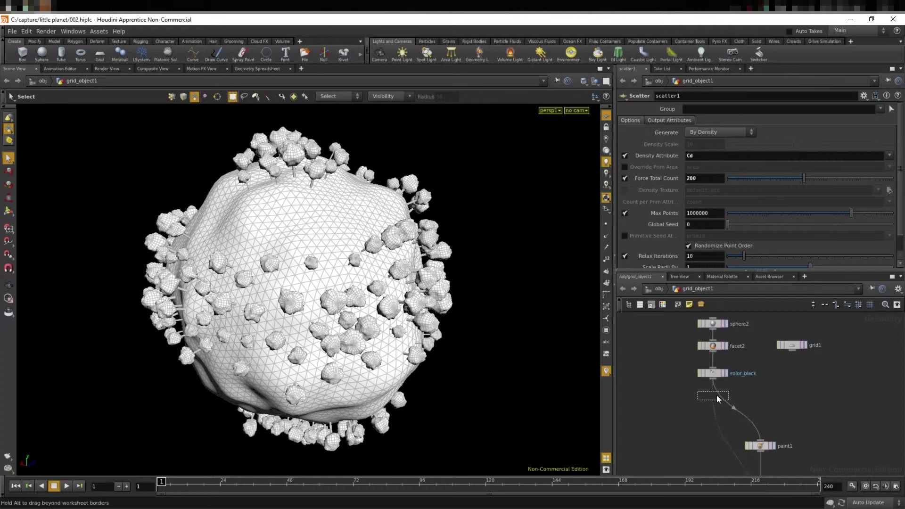
middle_click_drag(752, 415, 747, 386)
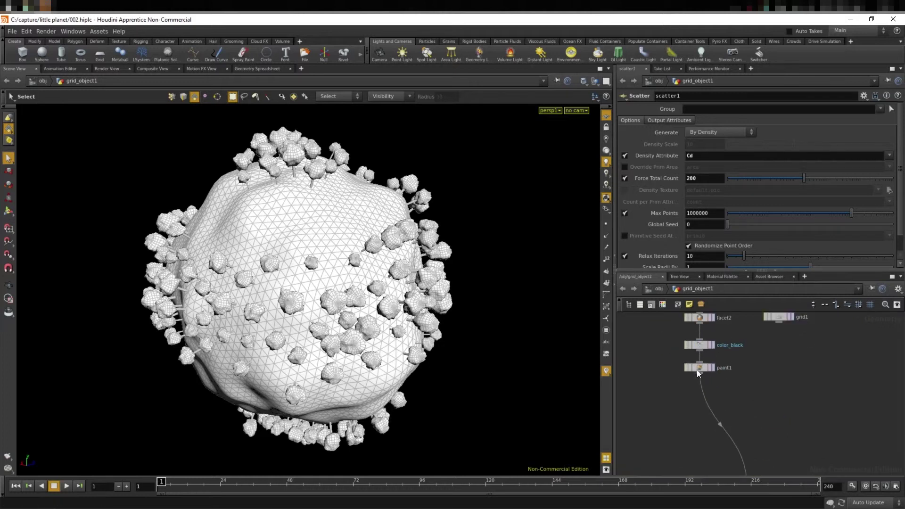
Rename the paint1 node to paint_trees
left_click(697, 369)
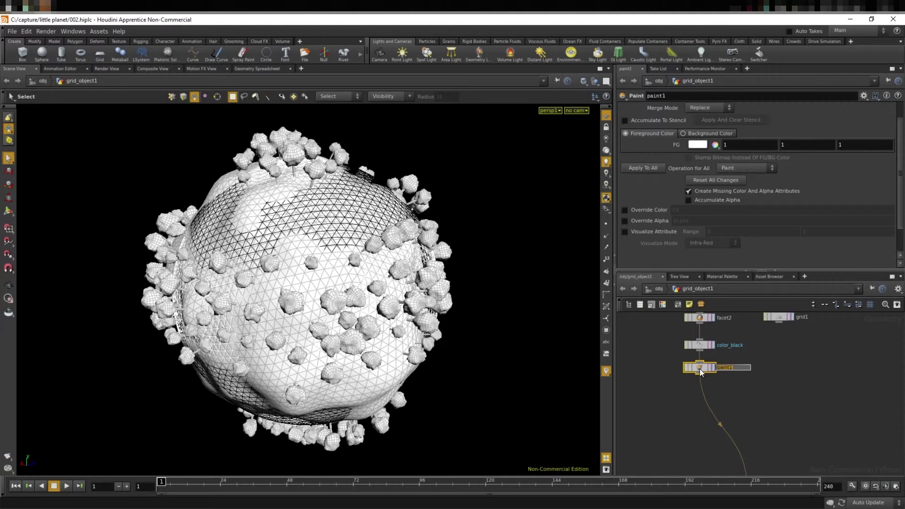
type("pa")
type("ees")
key("Return")
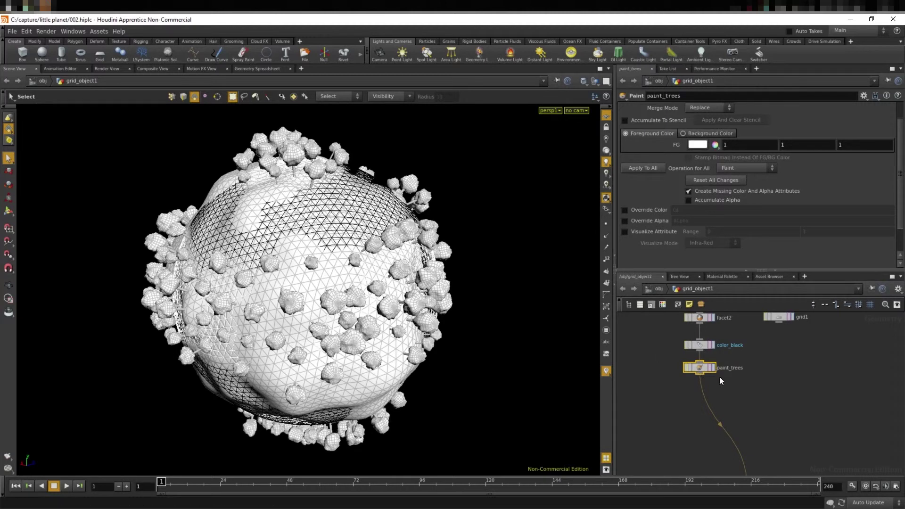
middle_click_drag(788, 427, 779, 396)
left_click(778, 396)
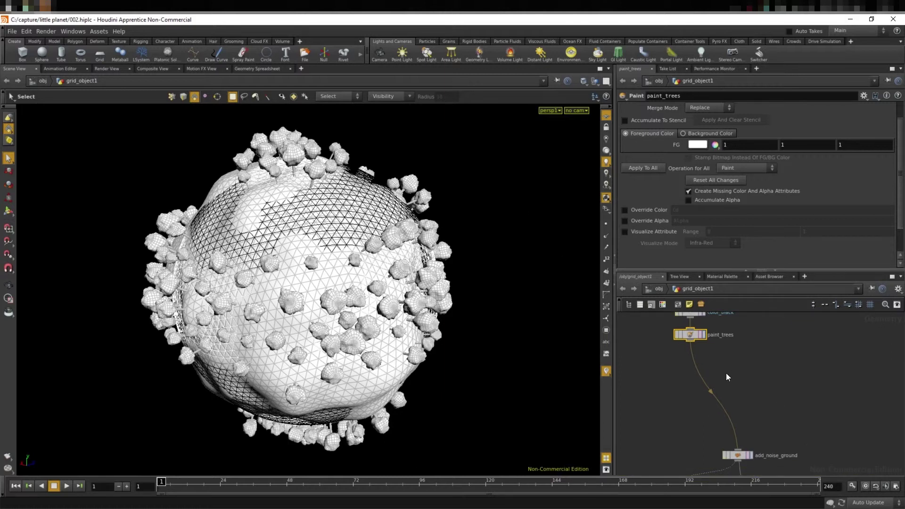
Orbit the planet and view paint_trees' point attributes in the Geometry Spreadsheet
left_click_drag(464, 240, 485, 238, "alt")
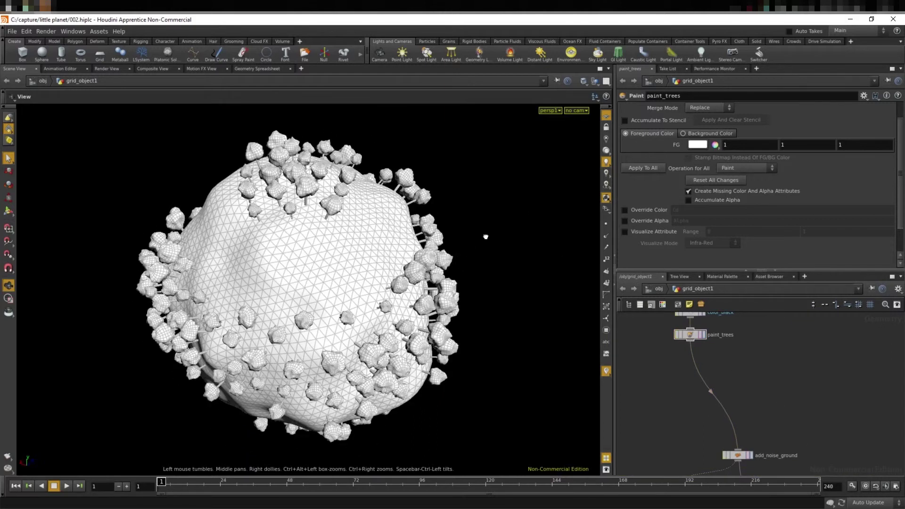
mouse_move(309, 176)
left_mouse_down("alt")
mouse_move(474, 219)
mouse_move(551, 228)
mouse_move(487, 242)
mouse_move(584, 215)
mouse_move(592, 229)
mouse_move(598, 214)
mouse_move(690, 233)
mouse_move(539, 217)
mouse_move(655, 328)
left_mouse_up("alt")
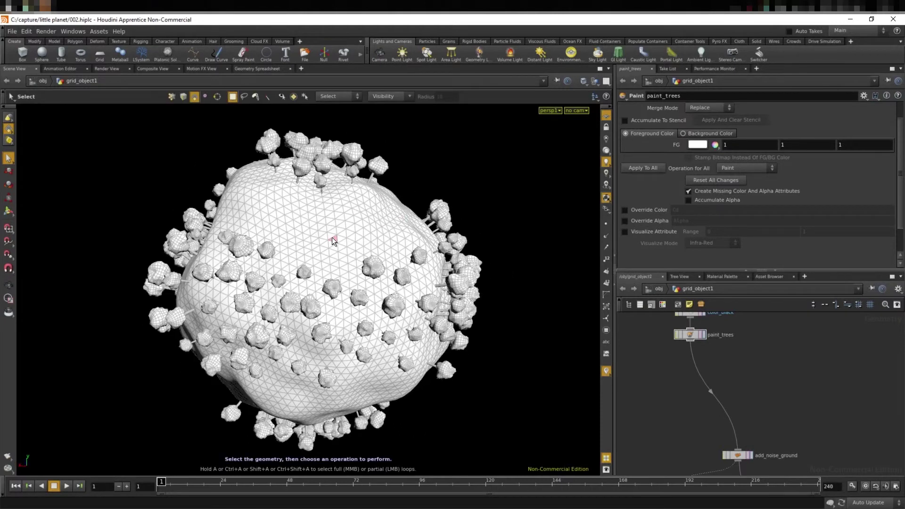
left_click(251, 69)
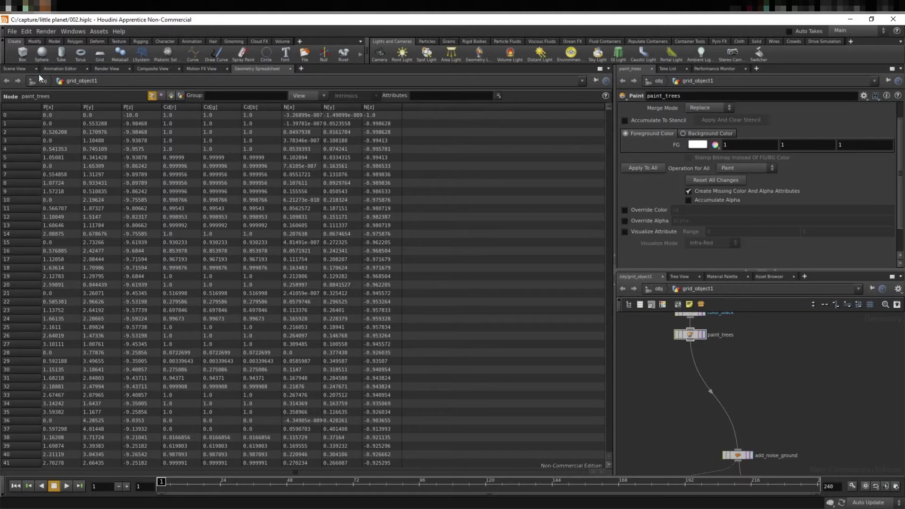
Insert an Attribute Create node into the wire below paint_trees
left_click(14, 70)
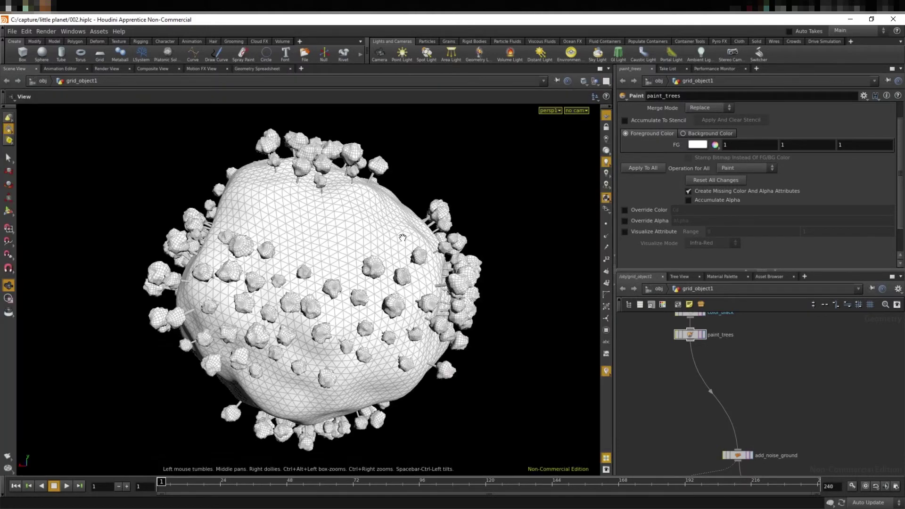
left_click_drag(426, 206, 452, 221)
scroll(800, 369, "up", 2)
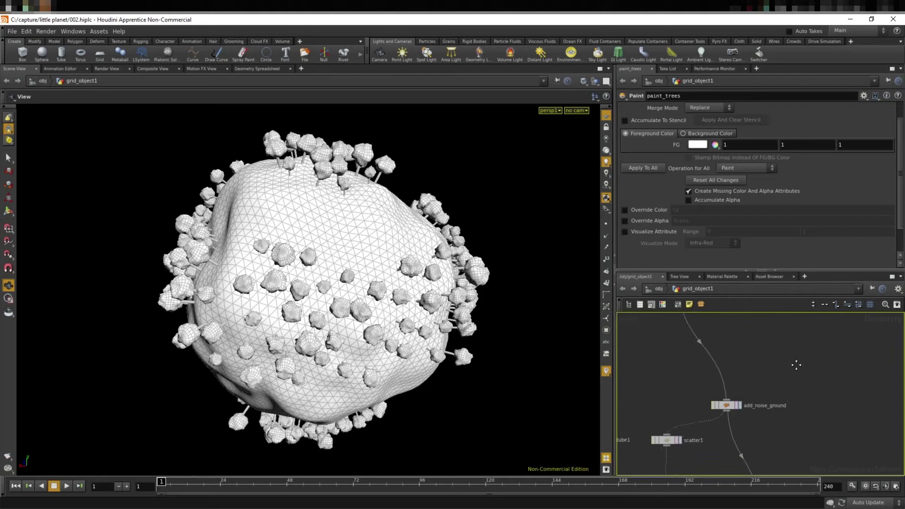
mouse_move(739, 326)
middle_mouse_down()
mouse_move(770, 391)
mouse_move(752, 363)
middle_mouse_up()
key("Tab")
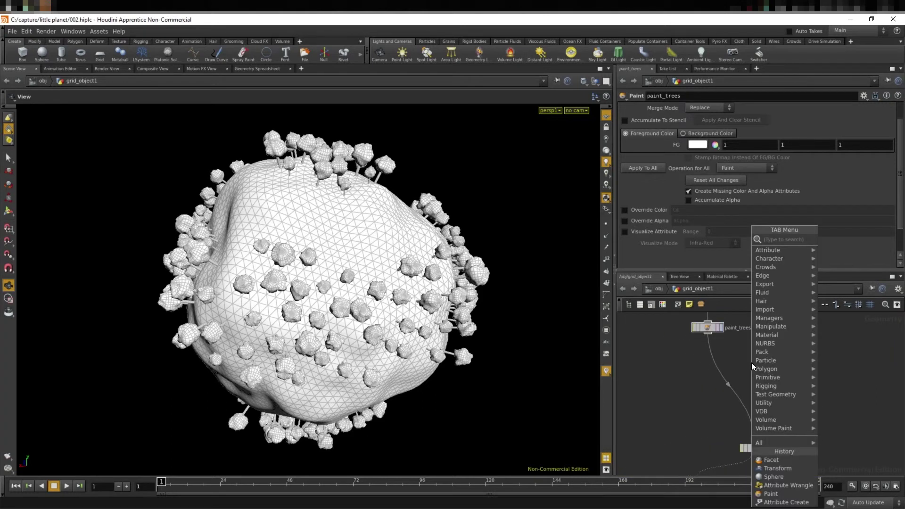
type("create")
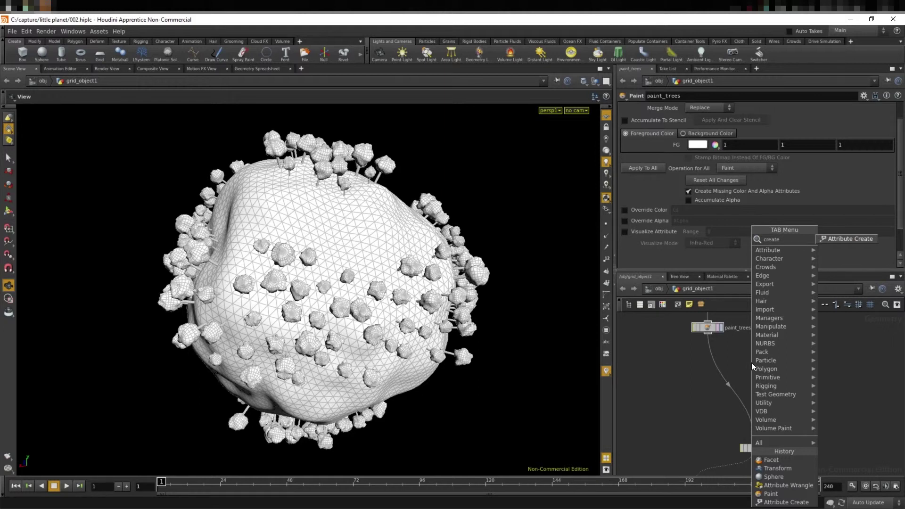
key("Return")
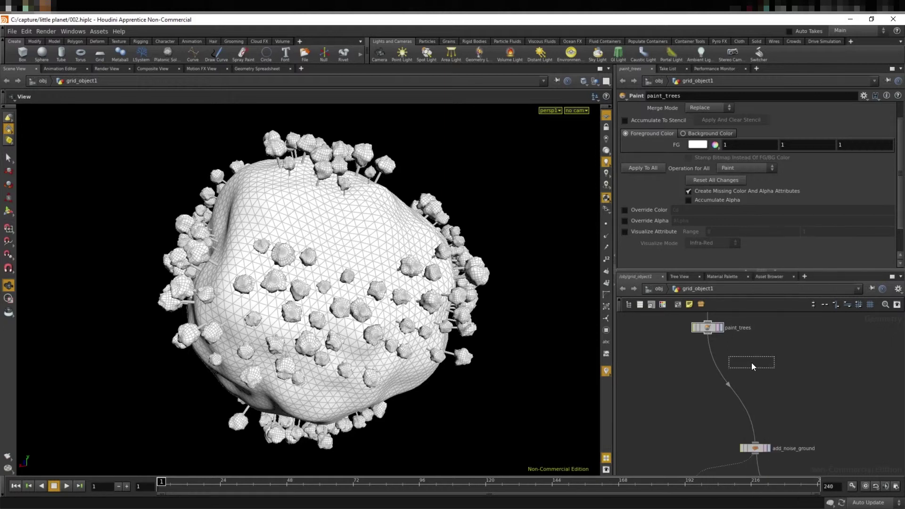
left_click(712, 356)
left_click_drag(708, 357, 751, 357)
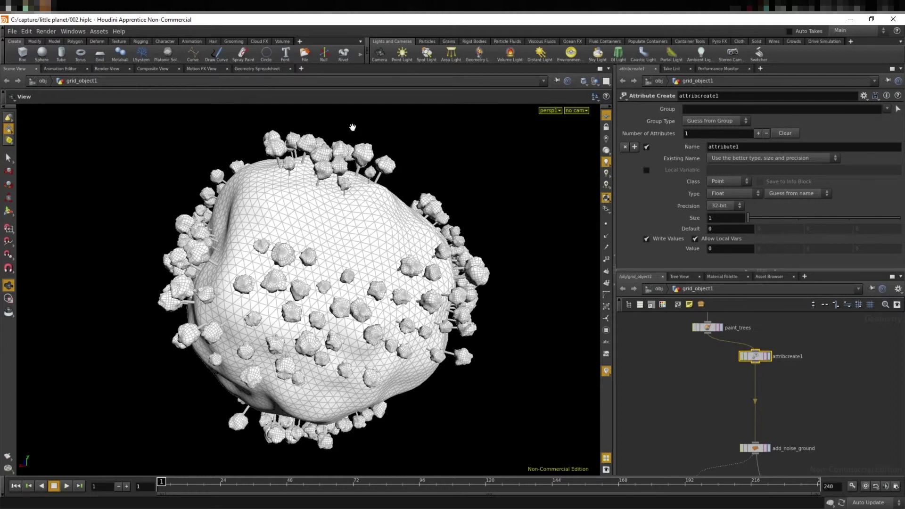
Check the new attribute1 in the Geometry Spreadsheet, then return to the Scene View
left_click(267, 67)
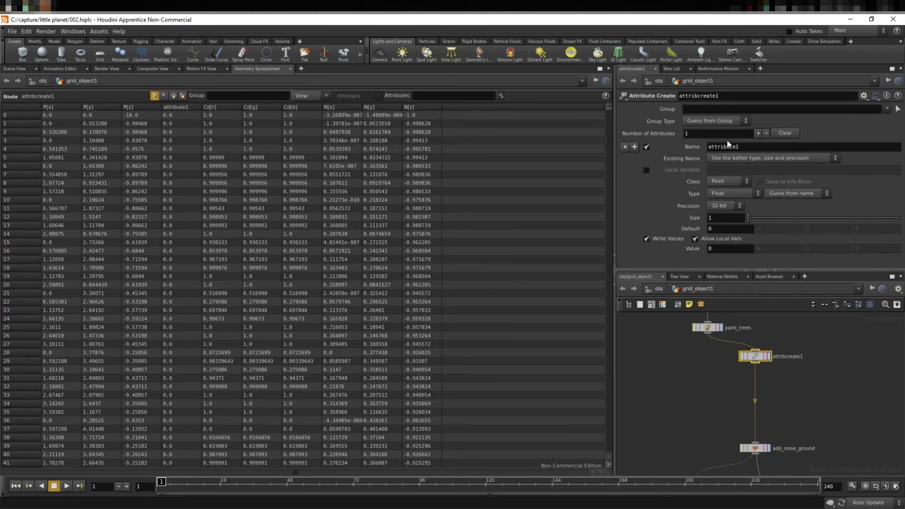
double_click(742, 146)
middle_click_drag(833, 402, 842, 387)
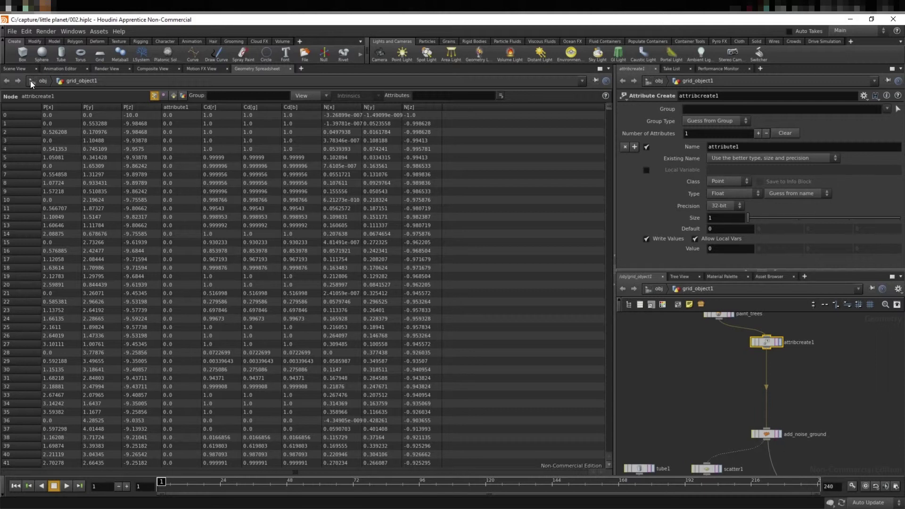
left_click(17, 69)
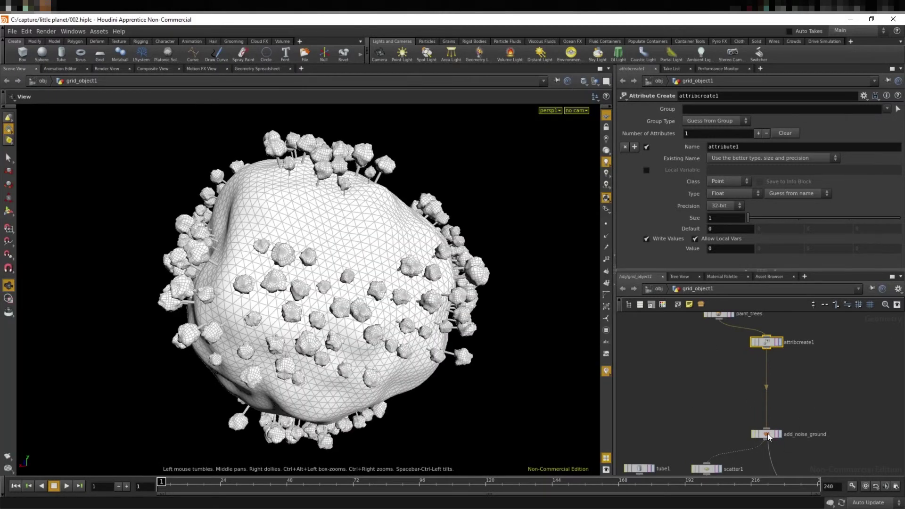
left_click(768, 434)
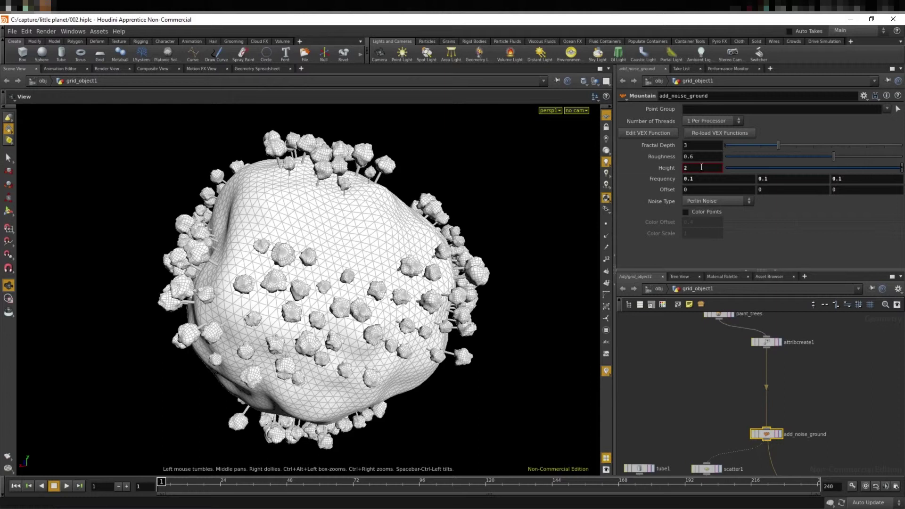
type("0.5")
key("Return")
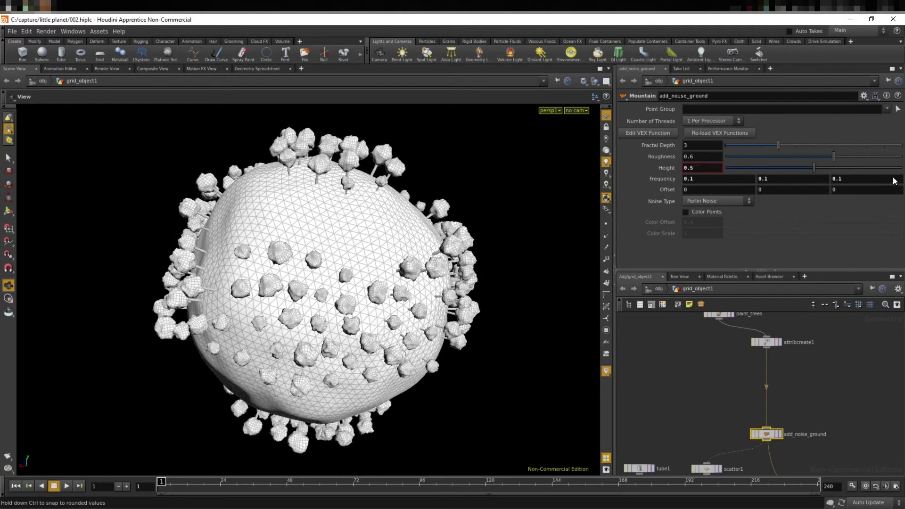
type("1")
key("Return")
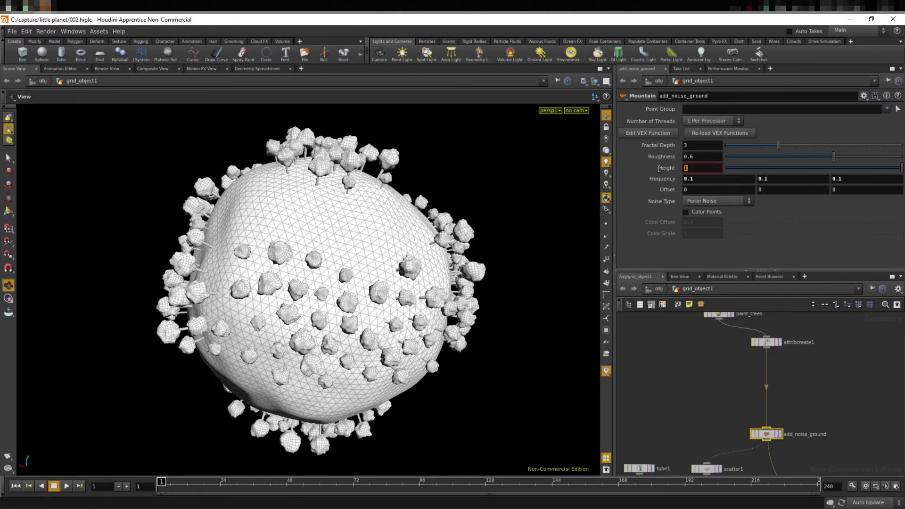
type("2")
key("Return")
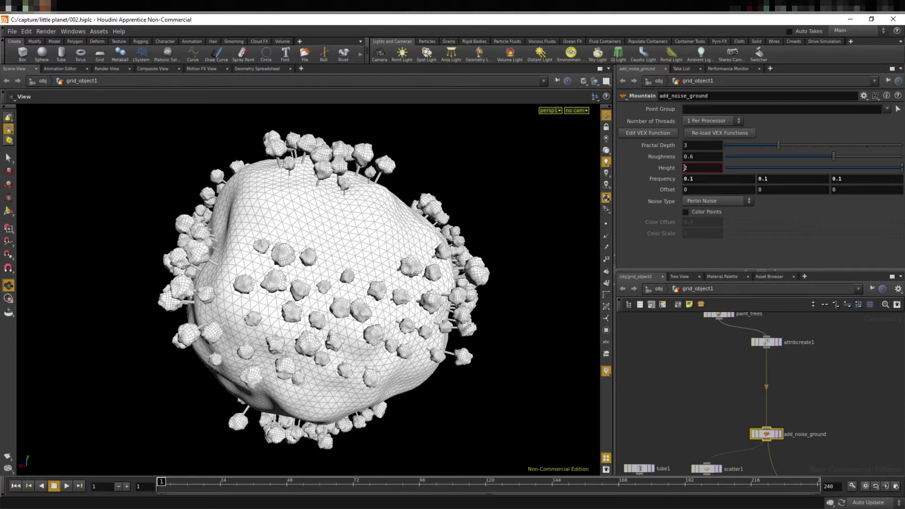
Rename attribcreate1's attribute from attribute1 to height
left_click(766, 344)
double_click(744, 147)
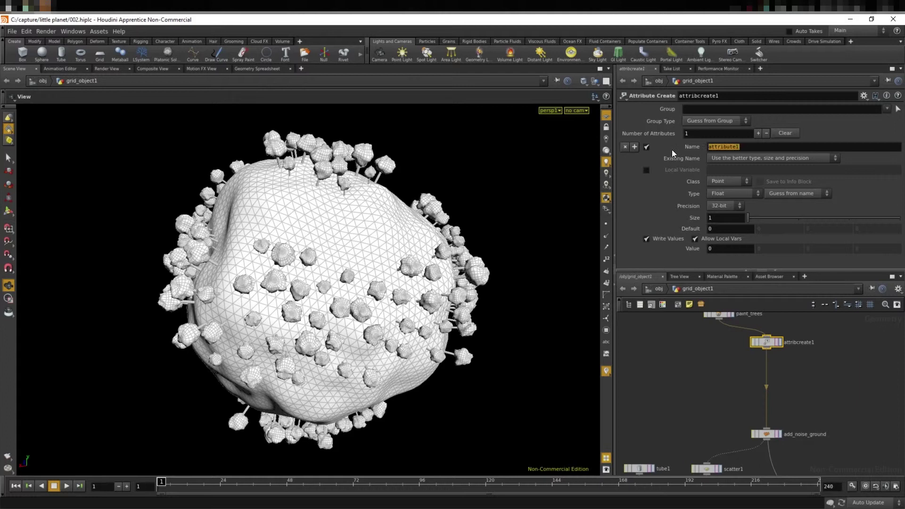
type("heig")
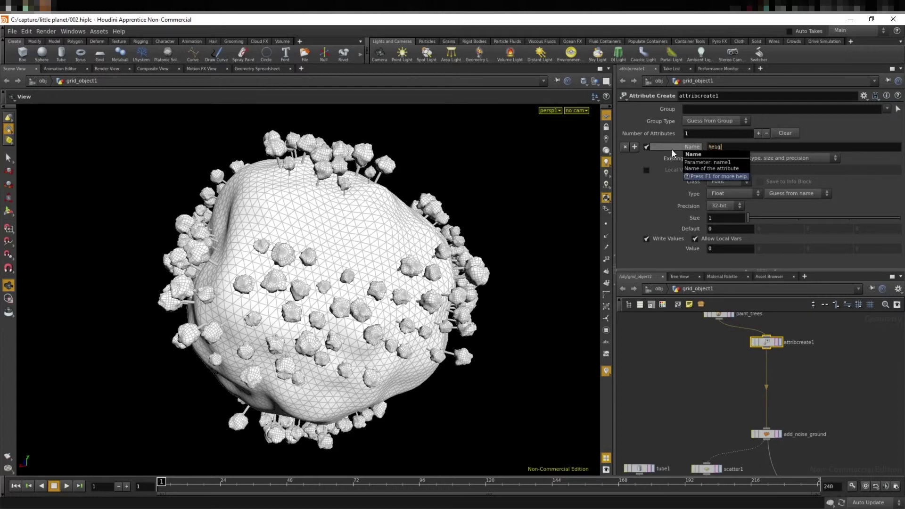
type("ht")
key("Return")
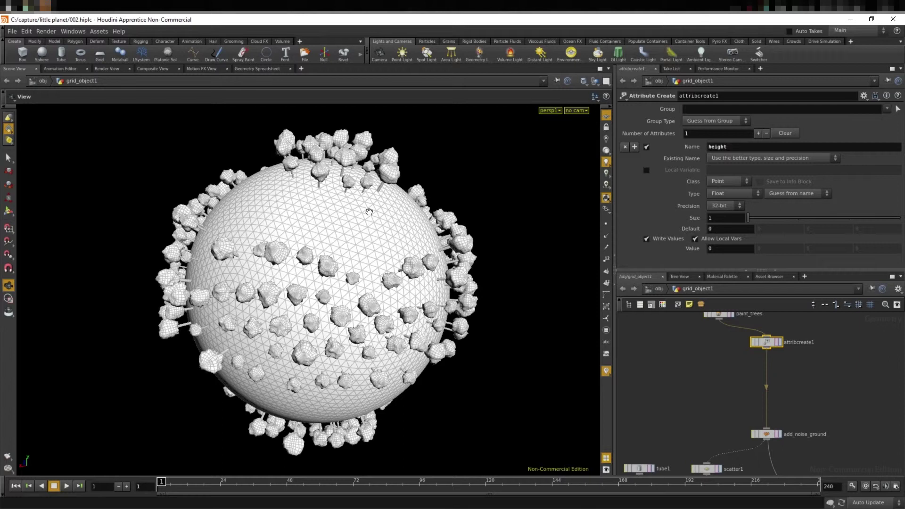
Set add_noise_ground's noise Height to 1
left_click(767, 434)
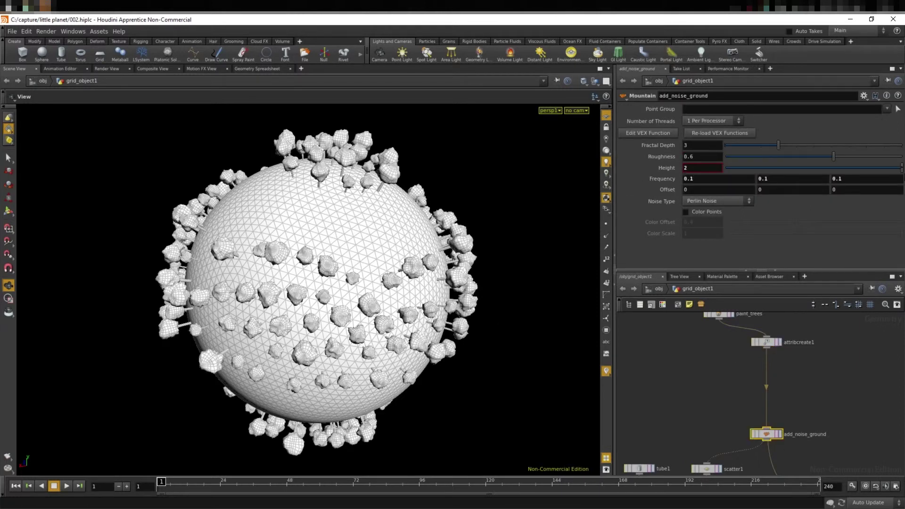
left_click_drag(899, 168, 800, 168)
left_click_drag(893, 168, 901, 169)
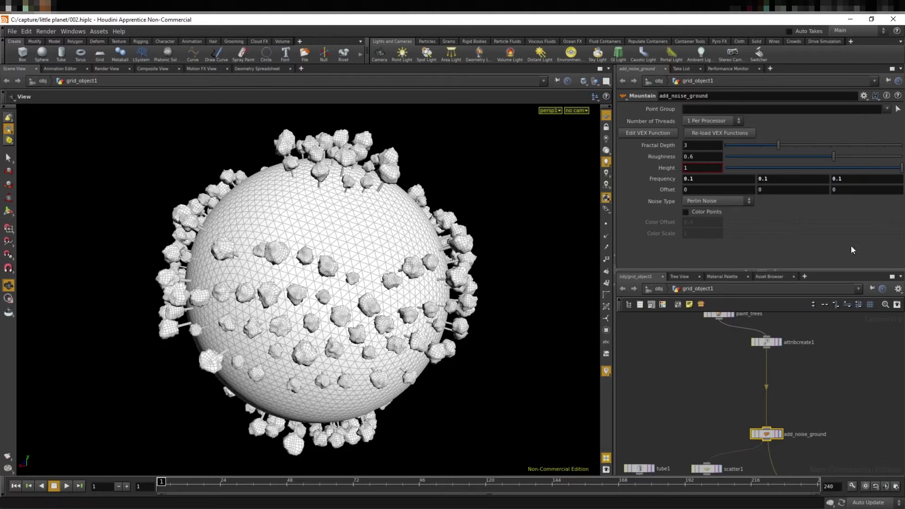
Review the height attribute in the Geometry Spreadsheet and enter 1 in its value field
left_click(768, 344)
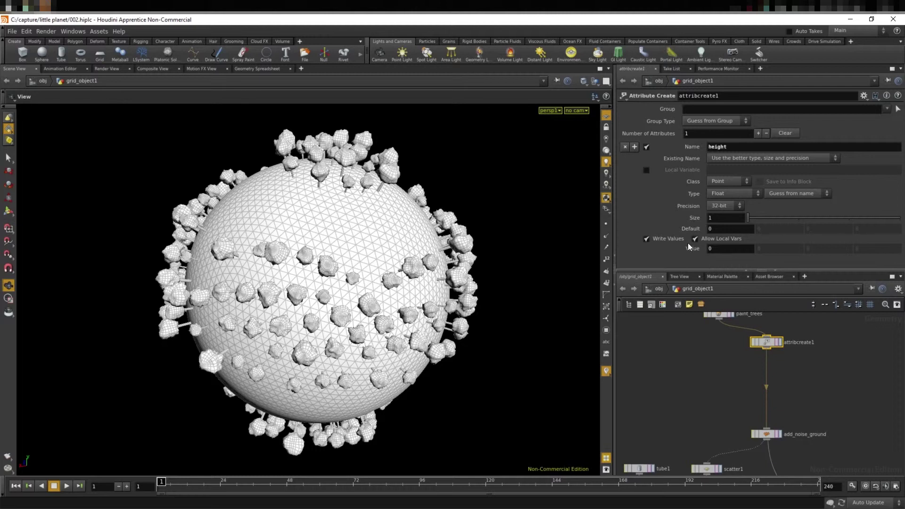
left_click(258, 69)
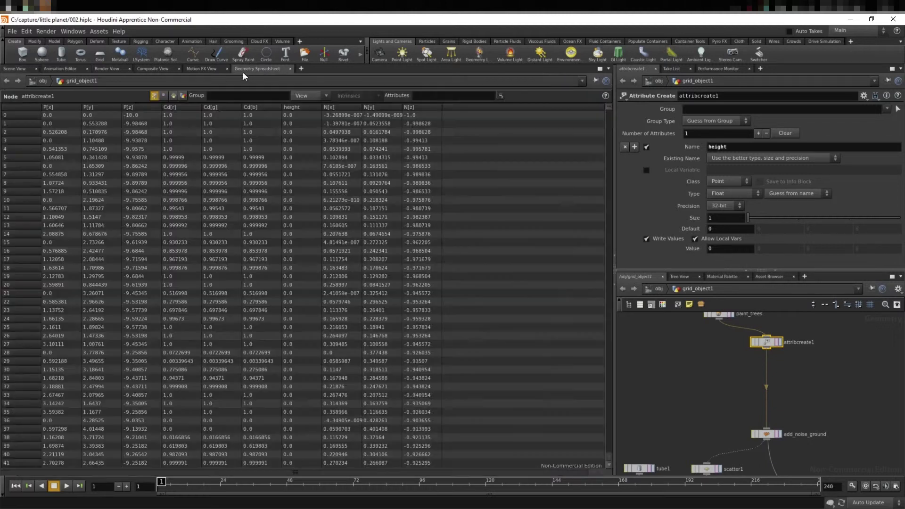
left_click(13, 70)
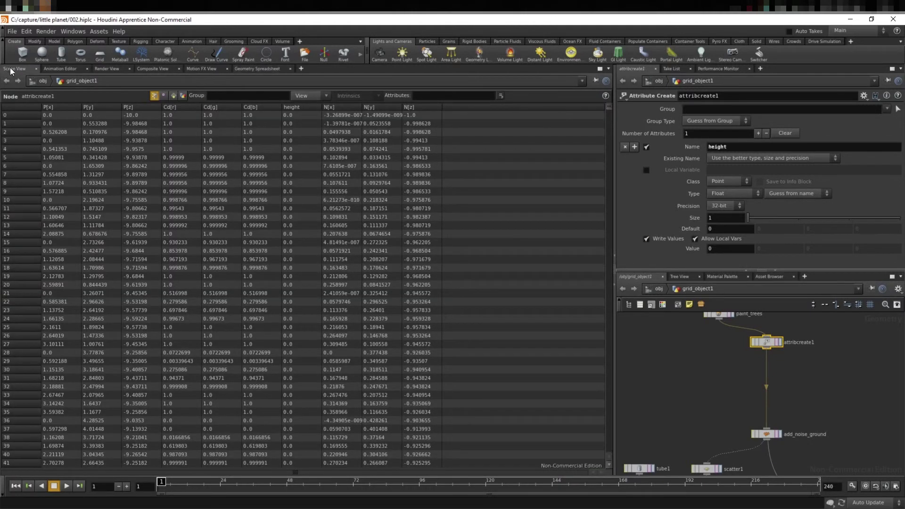
double_click(712, 248)
type("1")
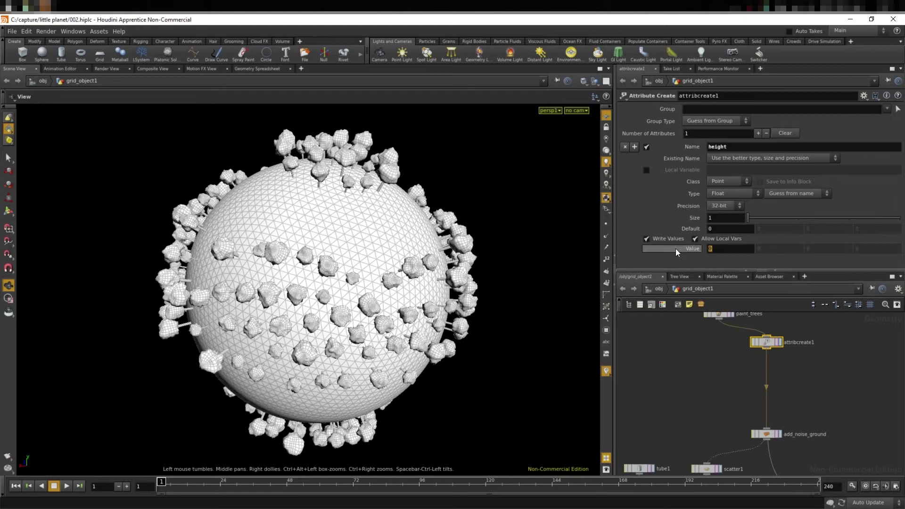
key("Return")
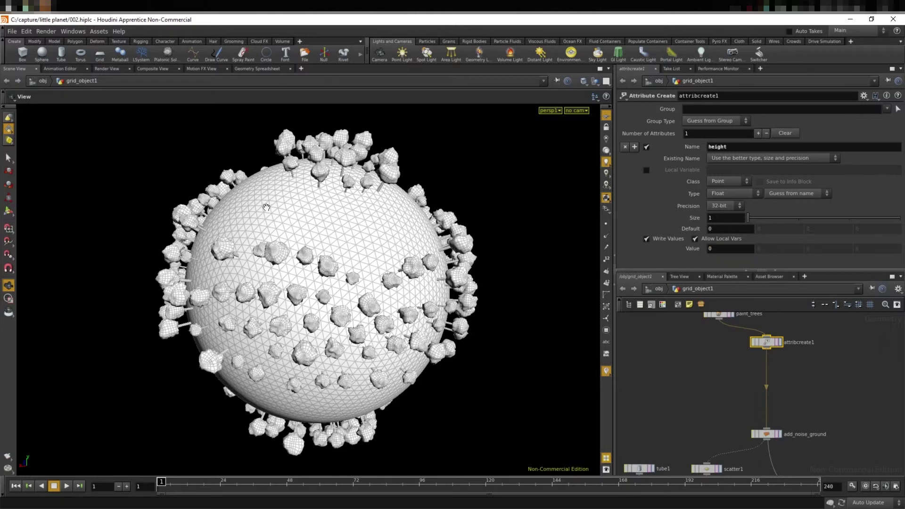
middle_click_drag(735, 372, 663, 366)
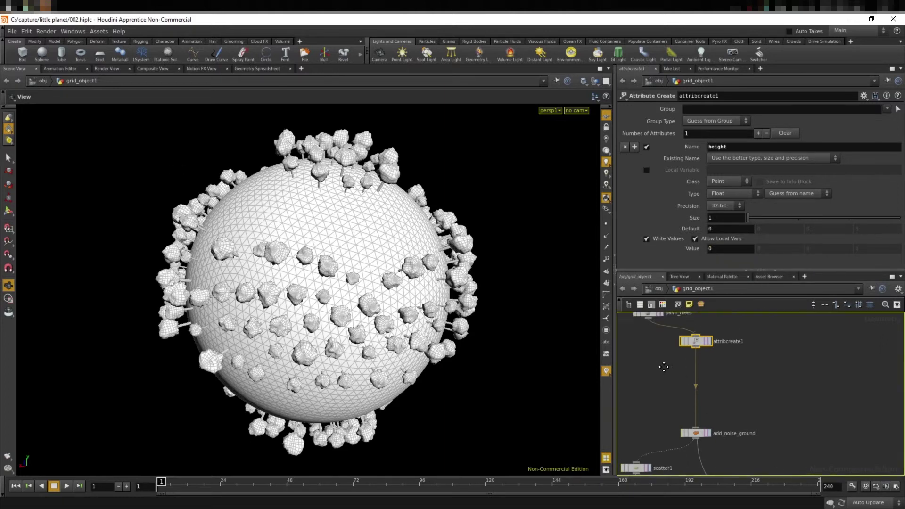
Rename attribcreate1 to create_height_attribute
double_click(731, 344)
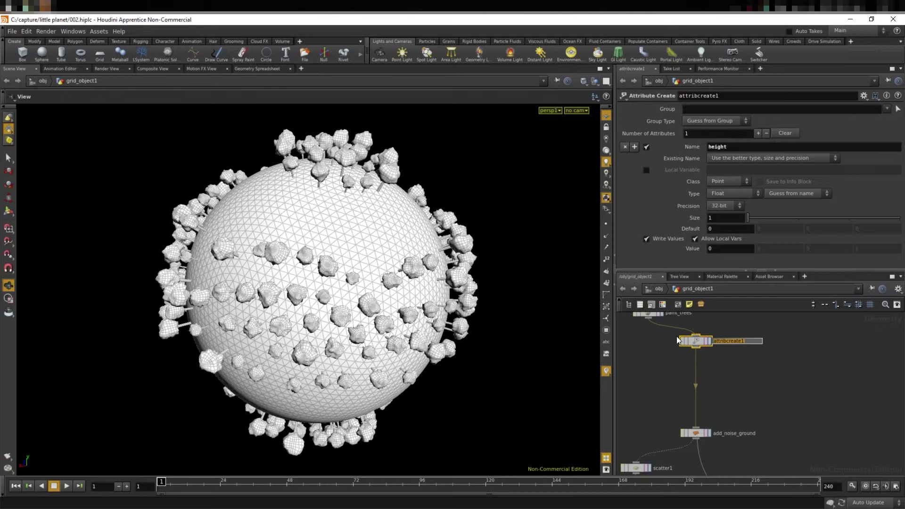
type("create_")
type("height_attrib")
key("Return")
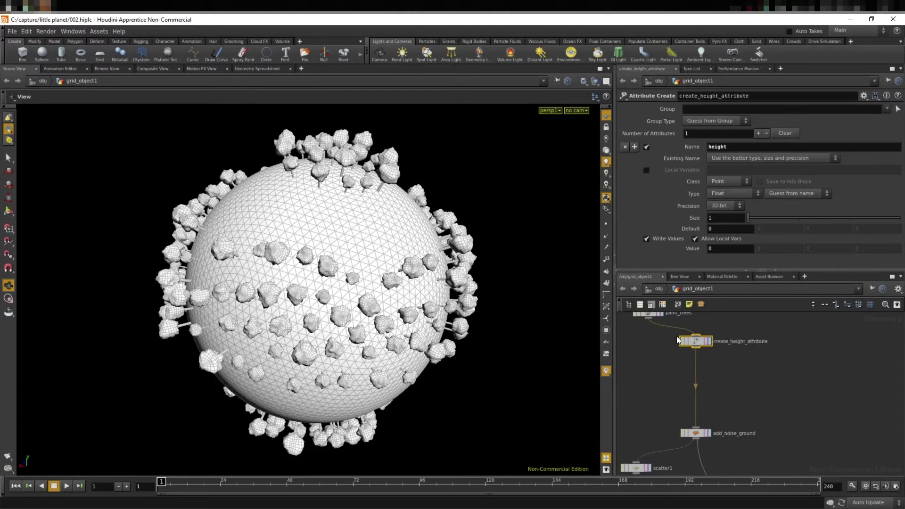
left_click(715, 367)
Search for 'paint' and choose a Paint node to add
key("Tab")
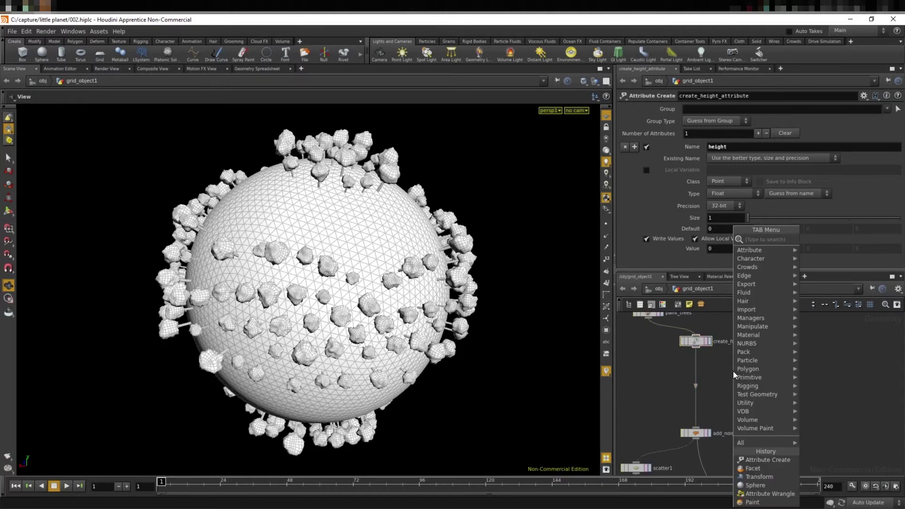
type("paint")
key("Return")
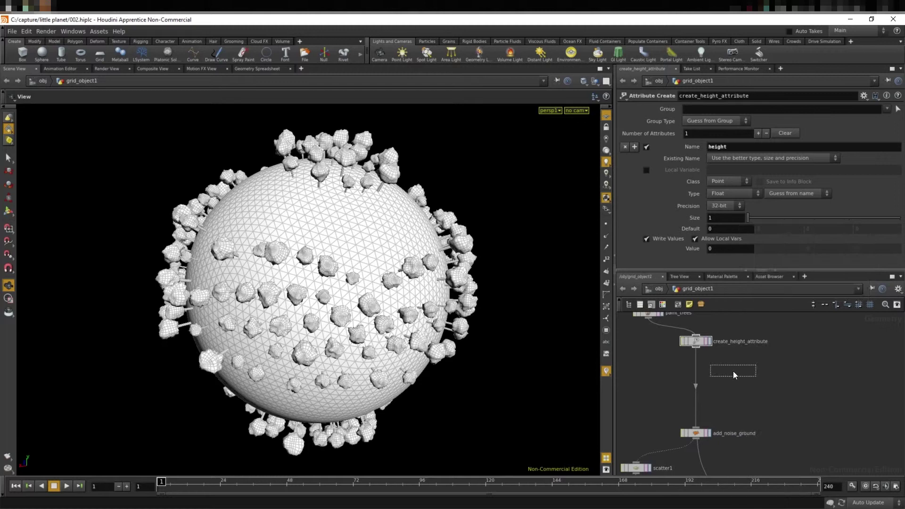
Place the Paint node below create_height_attribute and rename it paint_noise
left_click(697, 370)
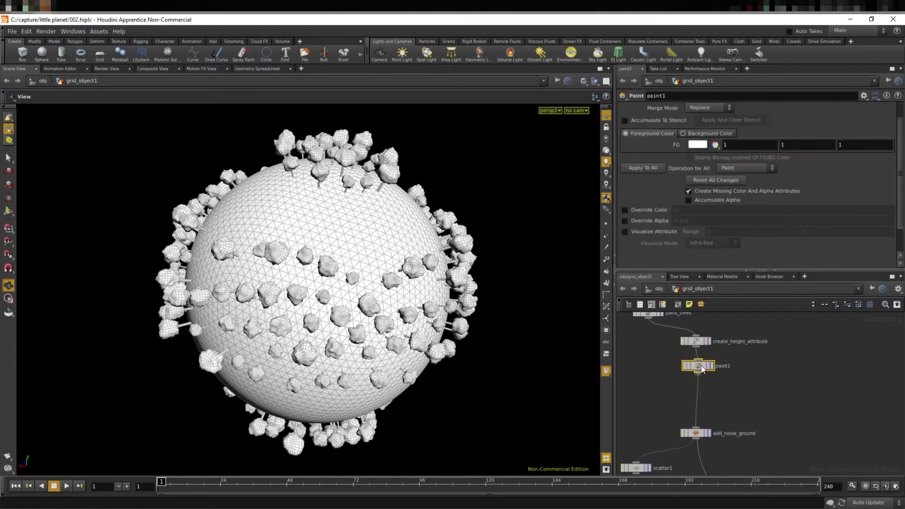
double_click(722, 367)
left_click(732, 364)
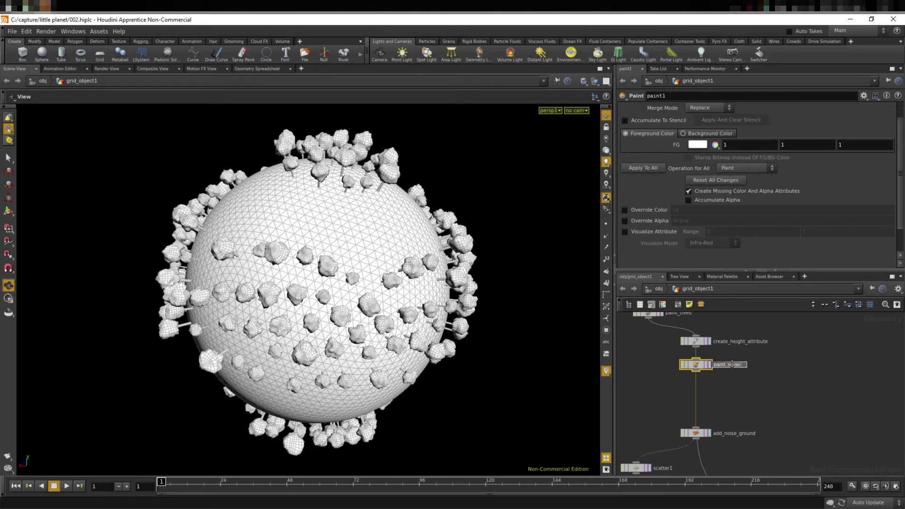
key("Return")
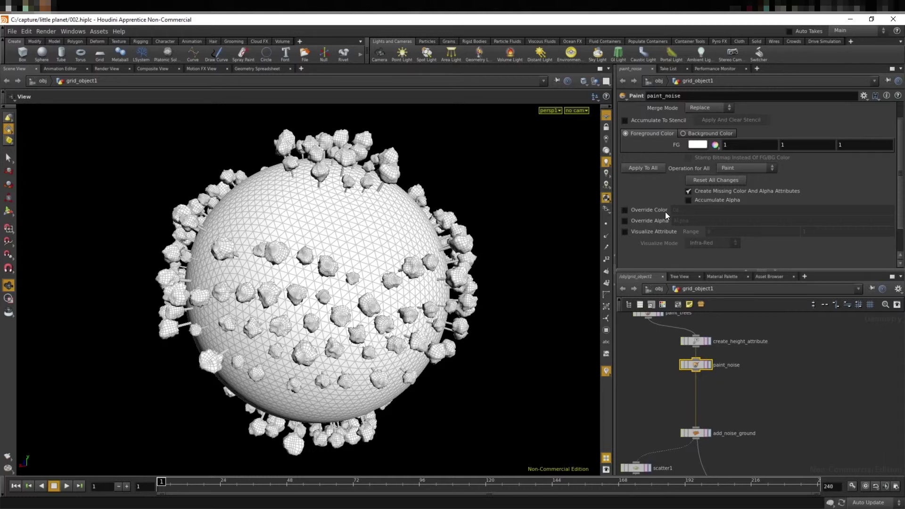
Set paint_noise to paint the height attribute with visualization, then start painting mode
left_click(626, 210)
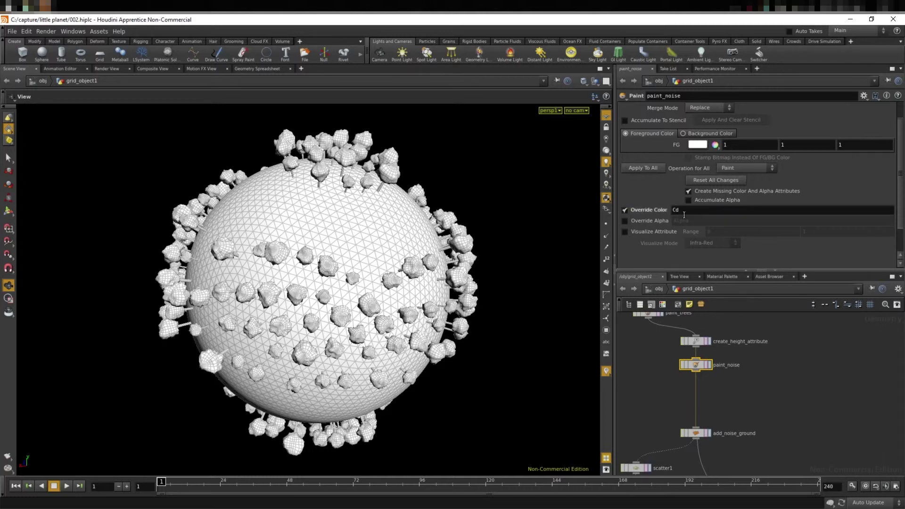
left_click_drag(680, 212, 658, 211)
type("height")
key("Return")
left_click(623, 231)
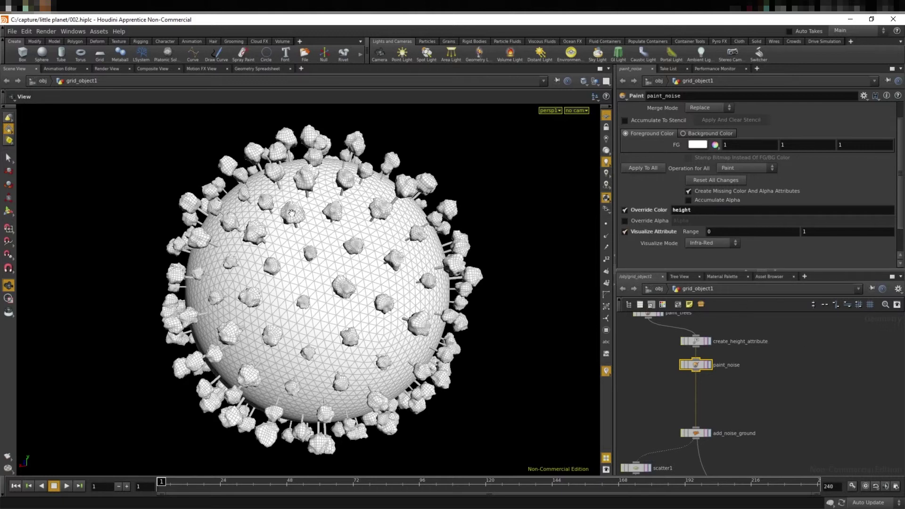
middle_click_drag(797, 362, 803, 409)
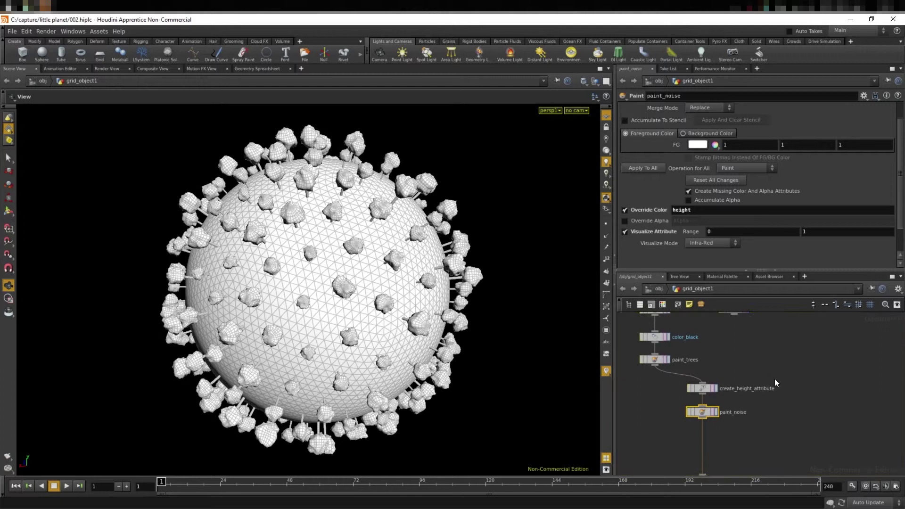
middle_click_drag(714, 355, 762, 373)
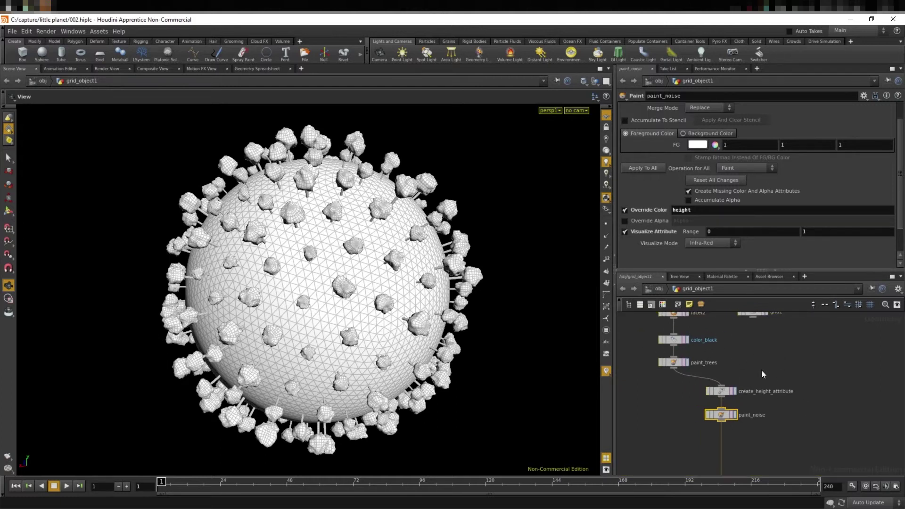
left_click(9, 211)
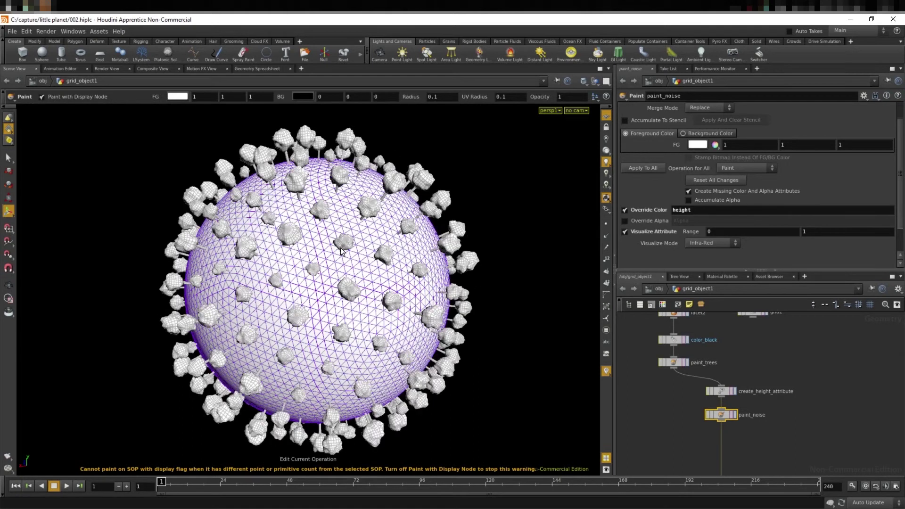
Undo the stray brush stroke and compare the color_black and paint_noise results
key("ctrl+z")
left_click(332, 248)
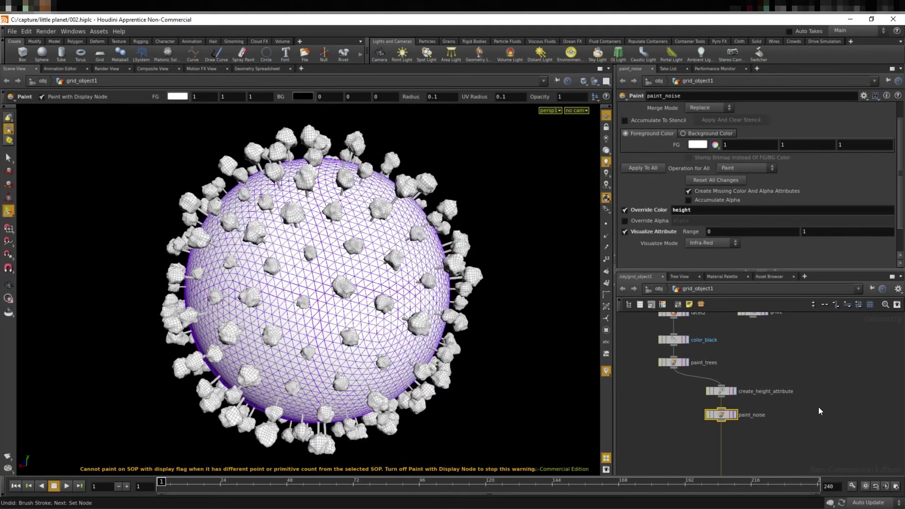
mouse_move(818, 408)
middle_mouse_down()
mouse_move(809, 360)
mouse_move(828, 394)
middle_mouse_up()
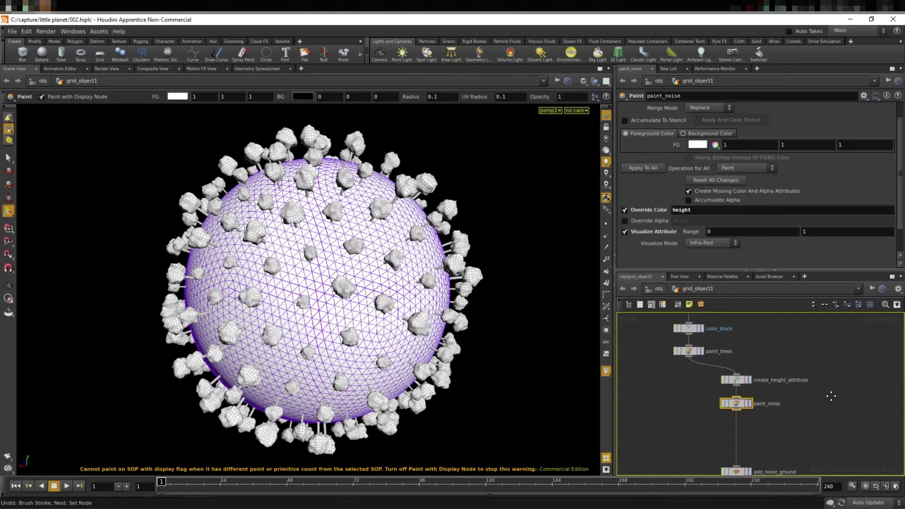
left_click(701, 327)
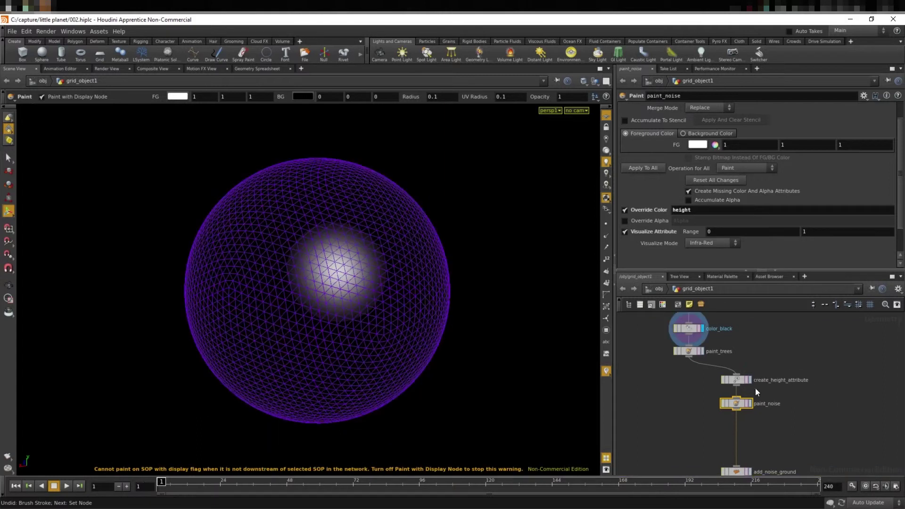
left_click(750, 403)
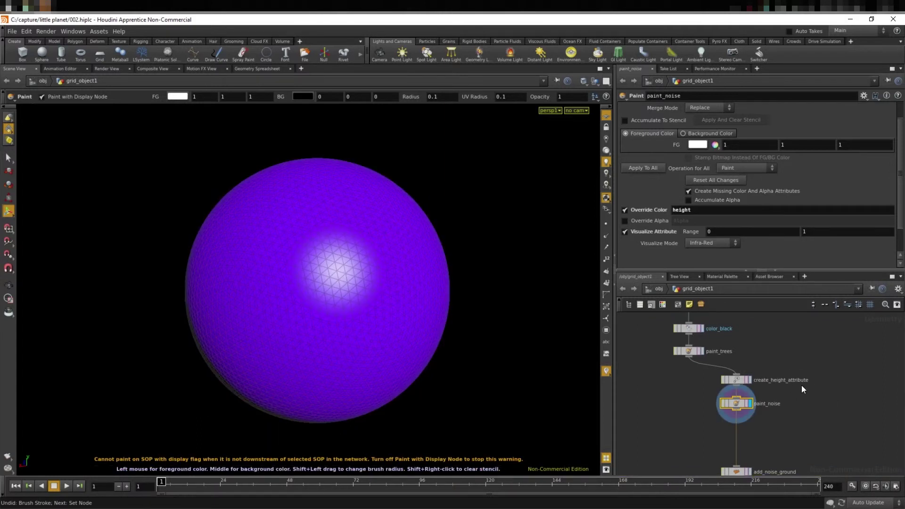
Display the paint_trees mask on the sphere and select paint_noise for its Paint settings
left_click(691, 350)
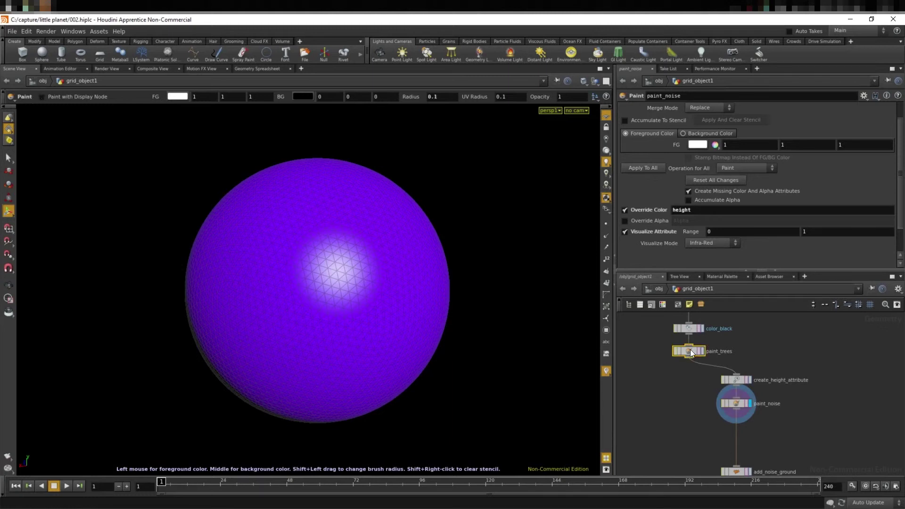
left_click(702, 352)
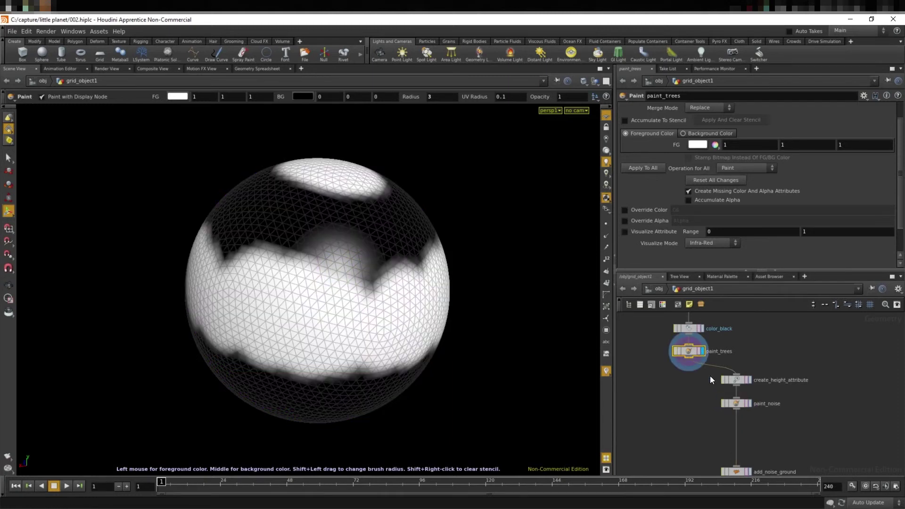
left_click(750, 403)
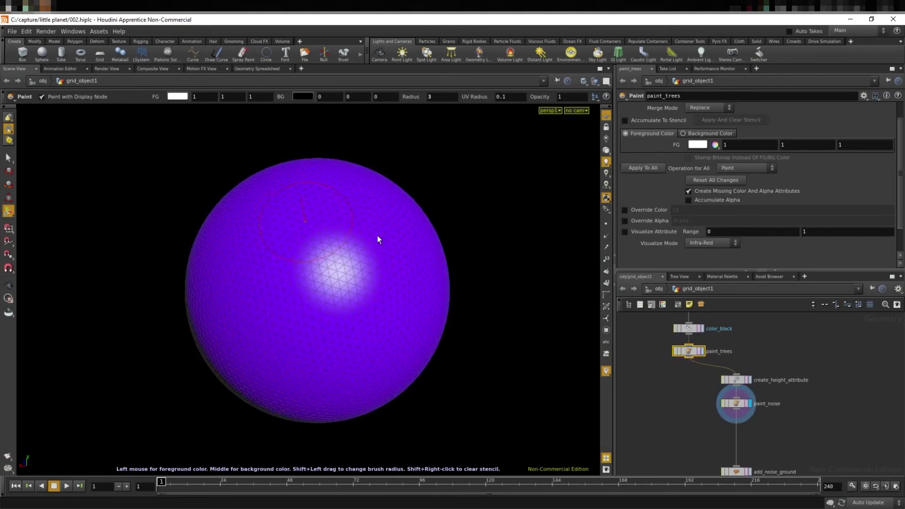
left_click(703, 351)
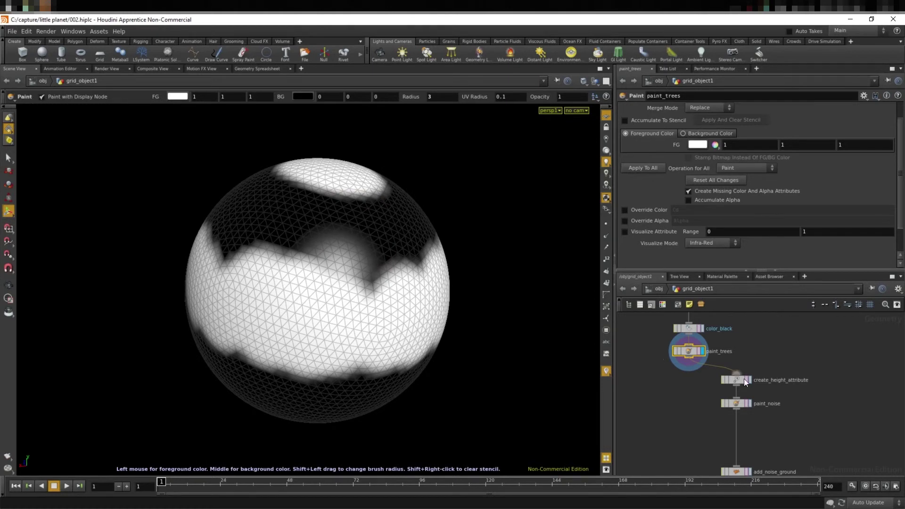
left_click(735, 404)
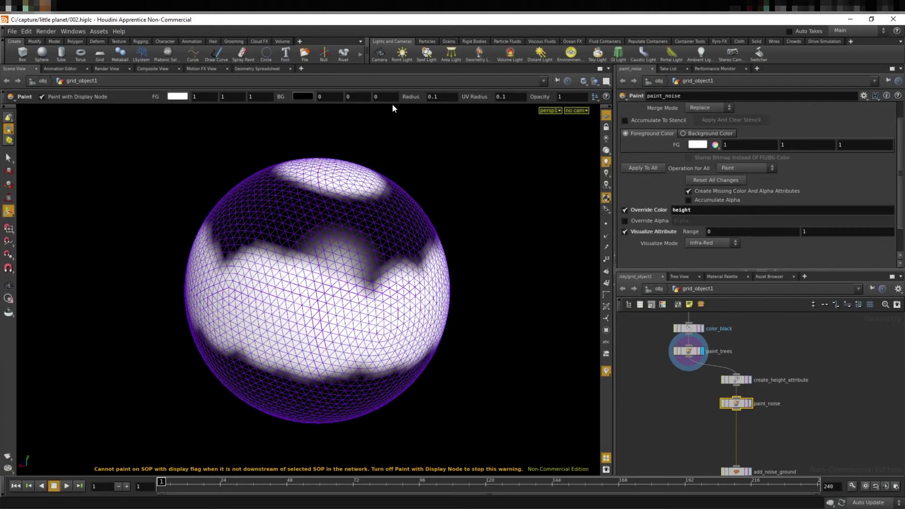
Set the brush radius to 1.4 and orbit around the sphere
middle_click_drag(409, 100, 470, 96)
left_click(315, 180)
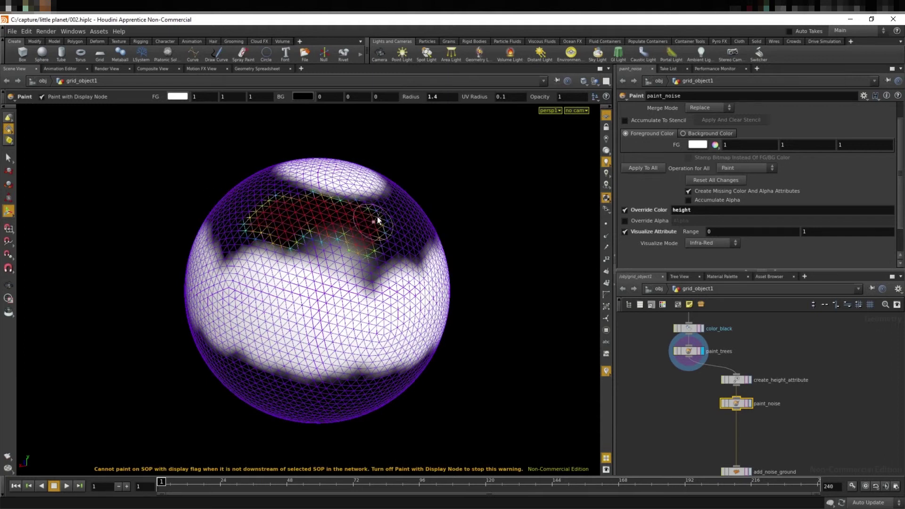
mouse_move(461, 208)
left_mouse_down()
mouse_move(378, 216)
mouse_move(254, 248)
left_mouse_up()
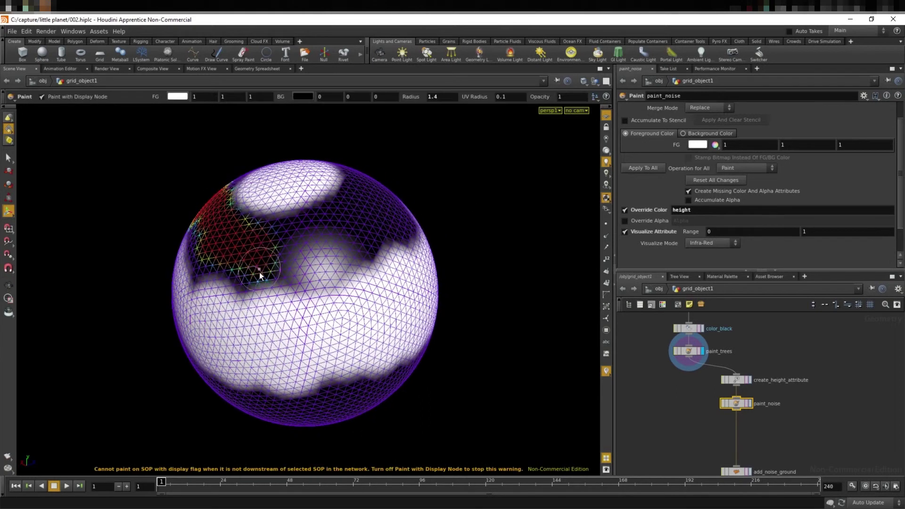
mouse_move(398, 210)
left_mouse_down()
mouse_move(213, 233)
mouse_move(276, 234)
mouse_move(284, 194)
left_mouse_up()
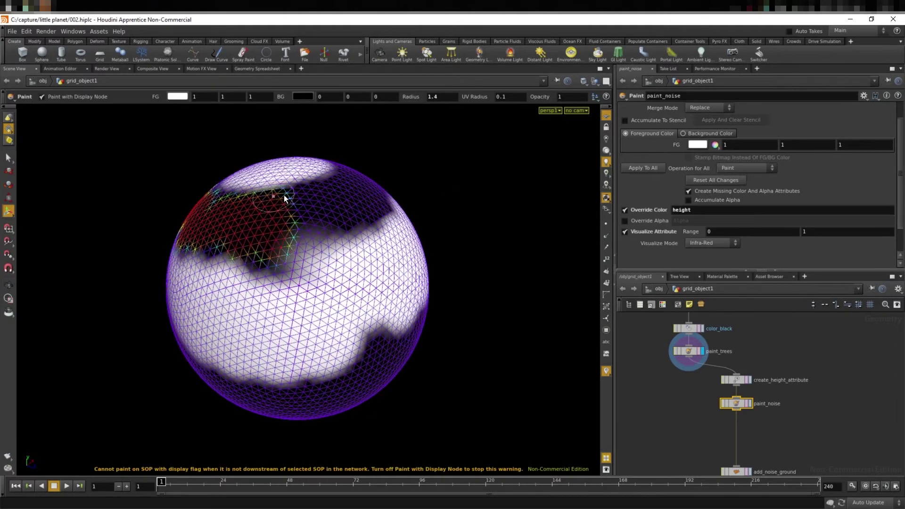
left_click_drag(305, 223, 278, 208)
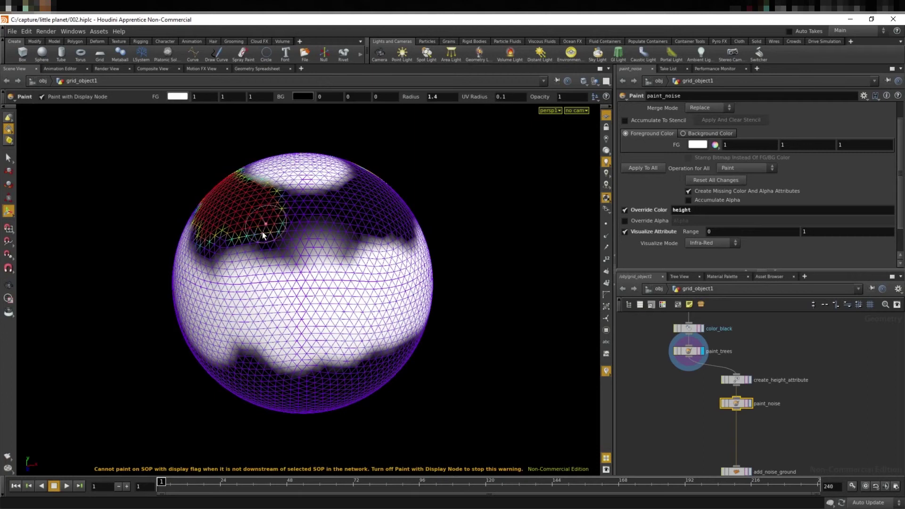
mouse_move(411, 195)
left_mouse_down()
mouse_move(300, 273)
mouse_move(340, 254)
mouse_move(377, 273)
mouse_move(360, 295)
mouse_move(386, 194)
mouse_move(373, 155)
left_mouse_up()
key("Escape")
key("Return")
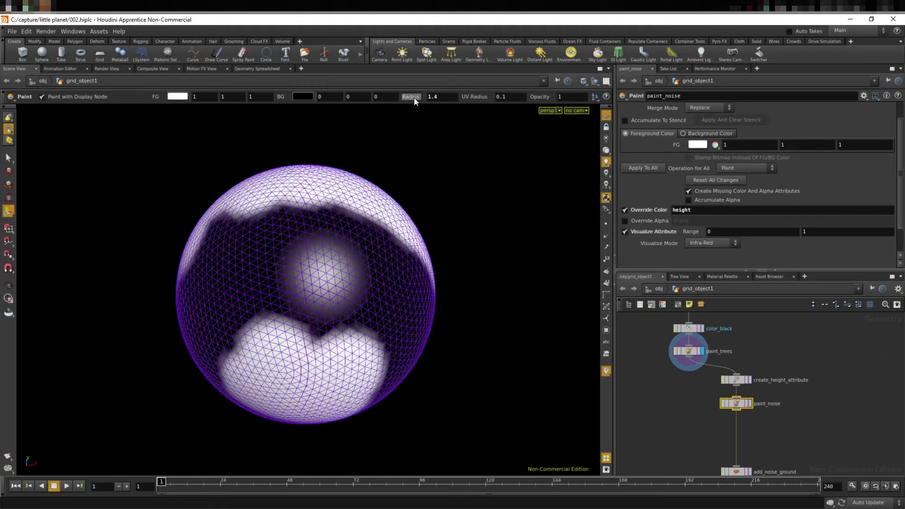
Enlarge the brush to about 1.8 and paint height across the sphere's dark band
middle_click(414, 97)
middle_click_drag(414, 97, 447, 97)
left_click_drag(278, 268, 384, 272)
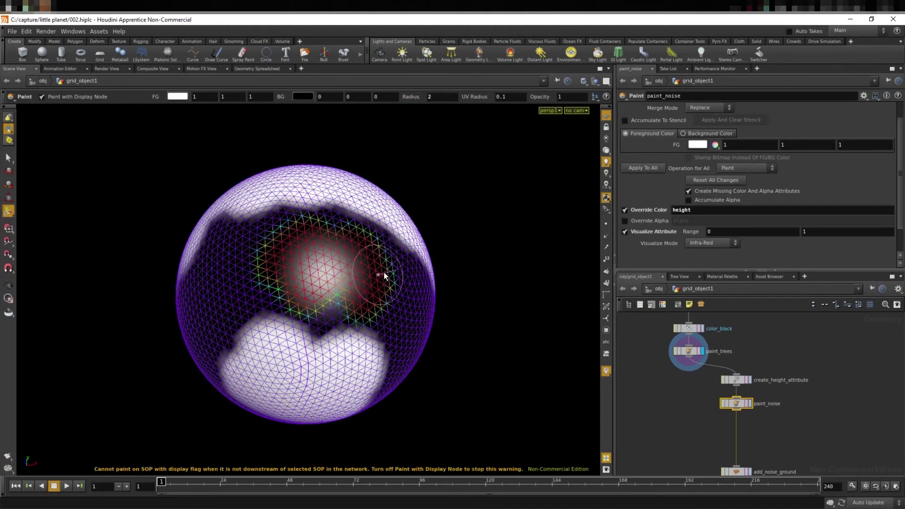
mouse_move(405, 321)
left_mouse_down()
mouse_move(429, 328)
mouse_move(257, 293)
mouse_move(208, 312)
mouse_move(310, 233)
mouse_move(266, 242)
mouse_move(319, 282)
mouse_move(413, 301)
mouse_move(414, 339)
mouse_move(267, 307)
mouse_move(309, 311)
mouse_move(371, 293)
mouse_move(431, 317)
mouse_move(366, 327)
mouse_move(291, 271)
mouse_move(349, 242)
mouse_move(386, 262)
left_mouse_up()
key("Escape")
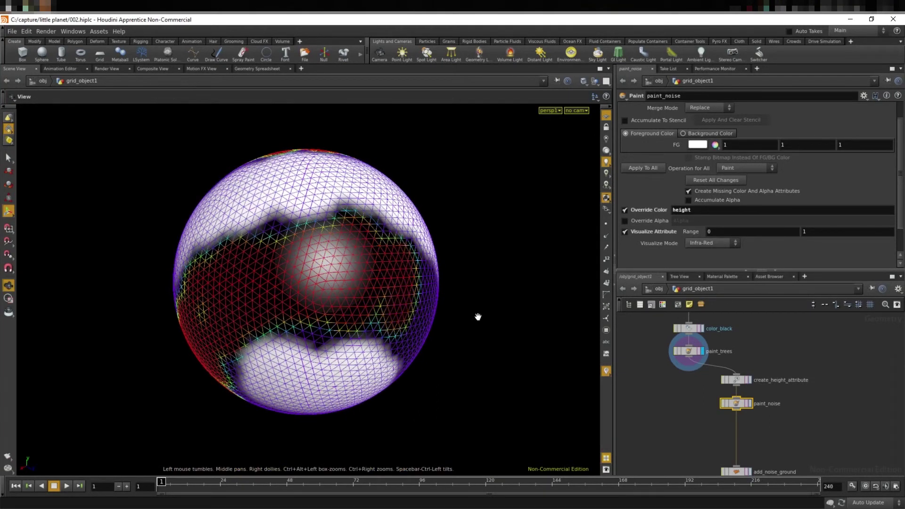
mouse_move(477, 317)
left_mouse_down()
mouse_move(370, 322)
mouse_move(305, 247)
left_mouse_up()
key("Return")
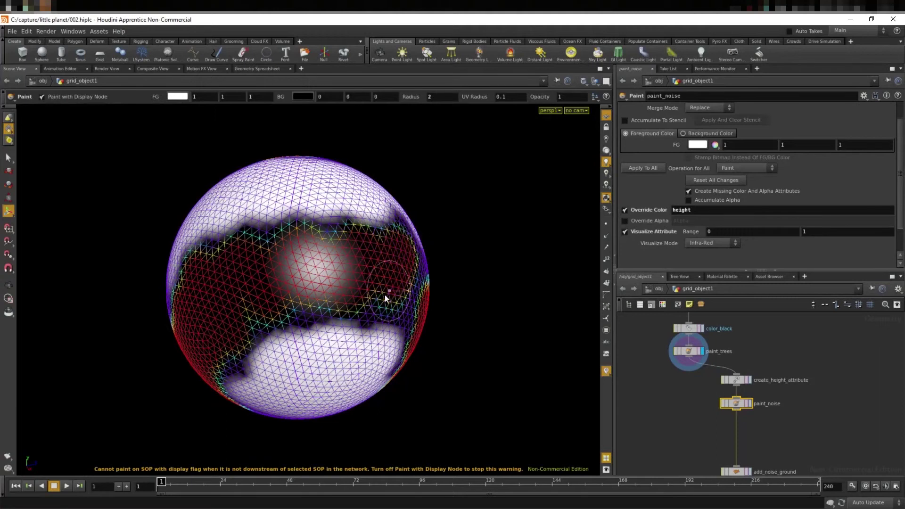
left_click_drag(410, 302, 376, 335)
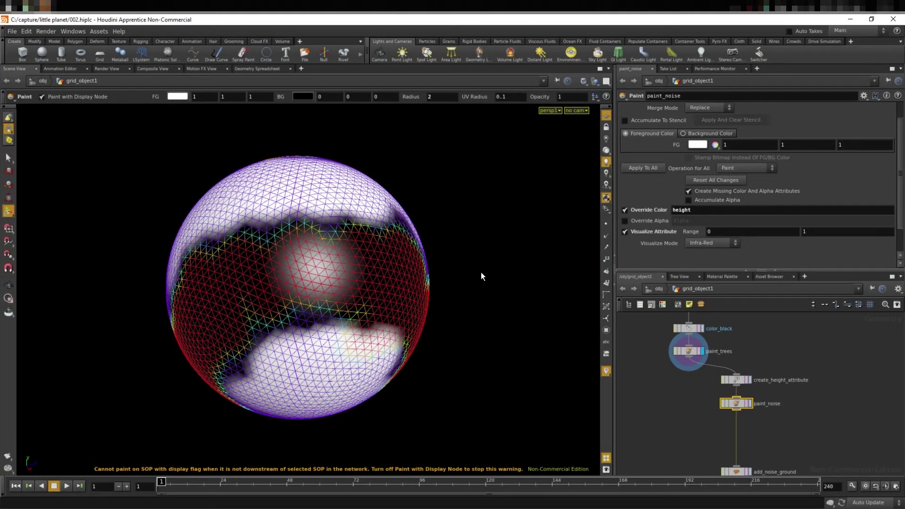
Undo the stray brush strokes on the sphere
key("ctrl+z")
key("Escape")
mouse_move(495, 273)
left_mouse_down()
mouse_move(327, 310)
mouse_move(350, 287)
left_mouse_up()
key("Return")
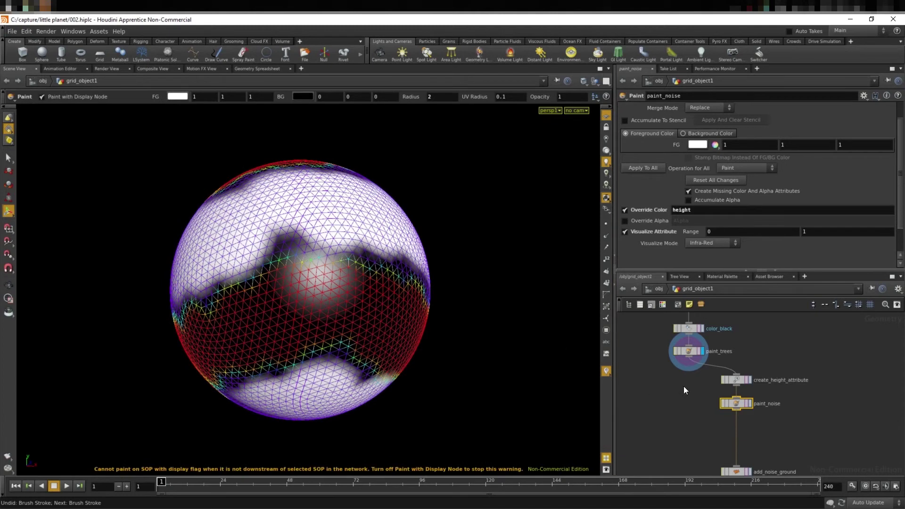
middle_click_drag(823, 414, 823, 328)
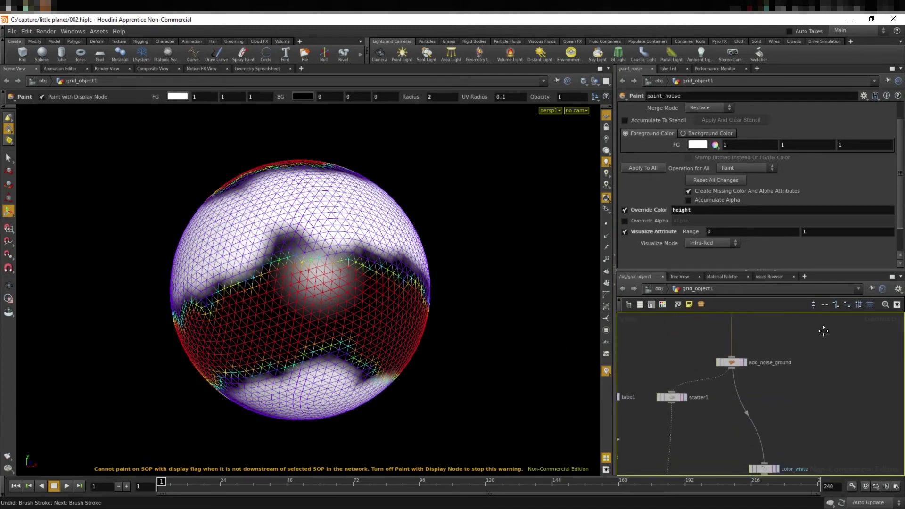
Display add_noise_ground and orbit to inspect the noise-displaced sphere
left_click(745, 363)
key("Escape")
mouse_move(483, 235)
left_mouse_down()
mouse_move(533, 267)
mouse_move(471, 277)
mouse_move(402, 255)
mouse_move(490, 263)
left_mouse_up()
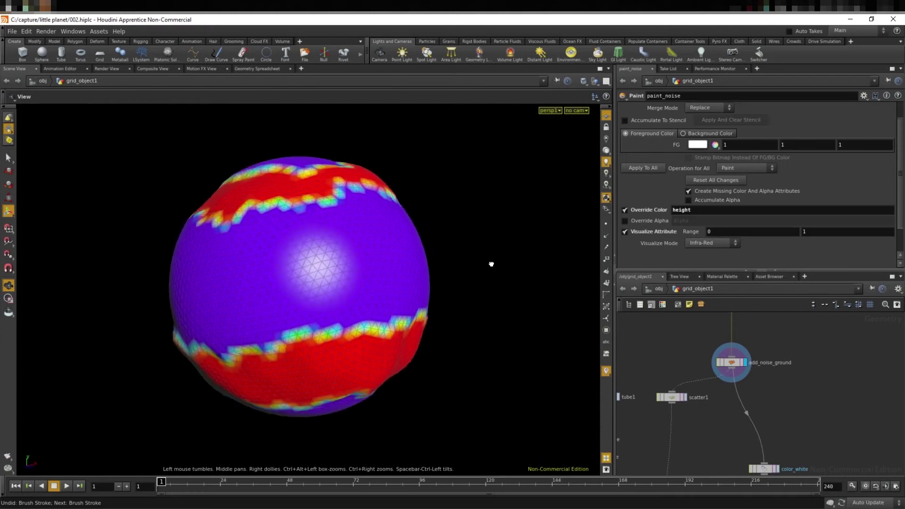
key("Return")
key("Escape")
mouse_move(465, 228)
left_mouse_down()
mouse_move(465, 178)
mouse_move(520, 237)
left_mouse_up()
key("Return")
Turn off height visualization on paint_noise and redisplay the displaced ground
middle_click_drag(740, 353, 743, 377)
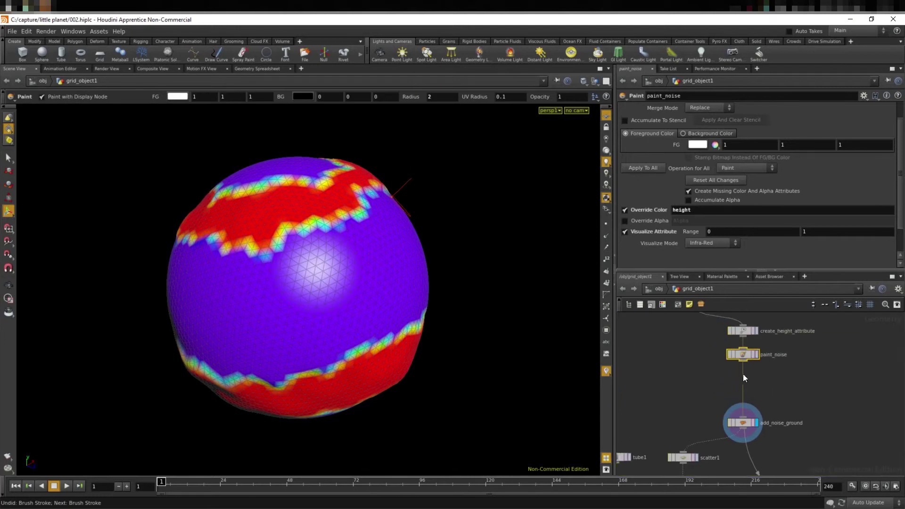
left_click(625, 231)
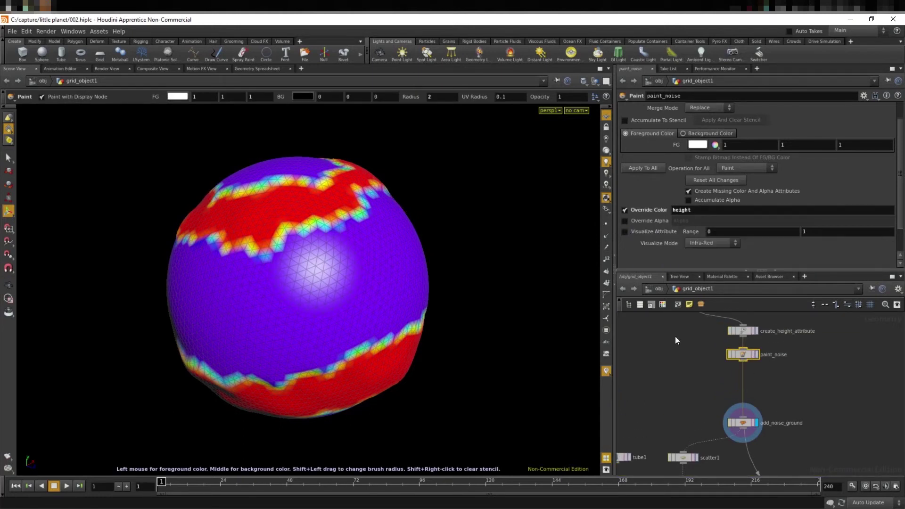
left_click(756, 354)
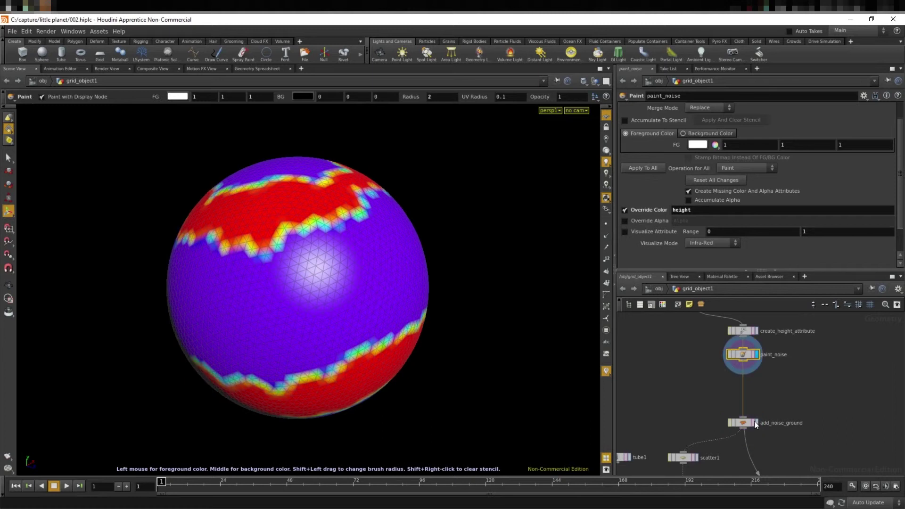
left_click(756, 420)
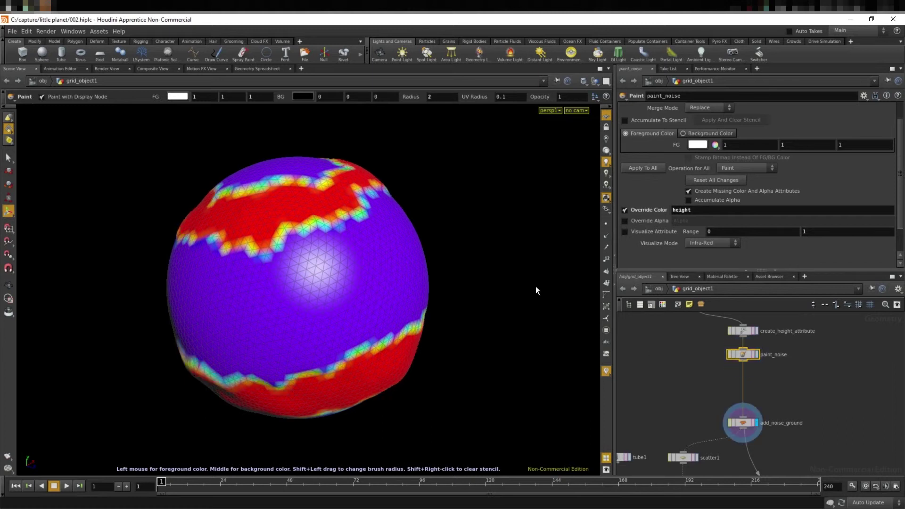
Switch to the Select tool, display merge1, and orbit the tree-covered planet
left_click(9, 157)
left_click(672, 389)
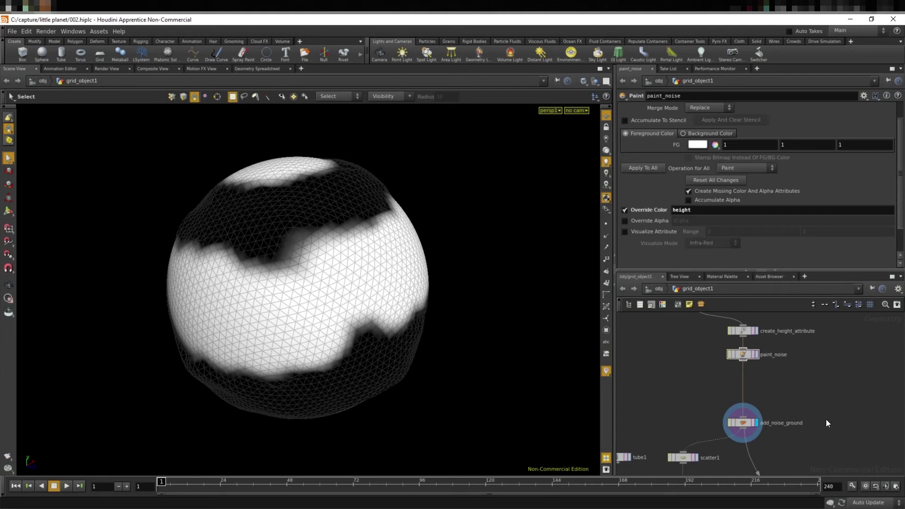
scroll(829, 415, "down", 3)
scroll(829, 392, "down", 3)
scroll(822, 363, "down", 3)
scroll(750, 398, "up", 5)
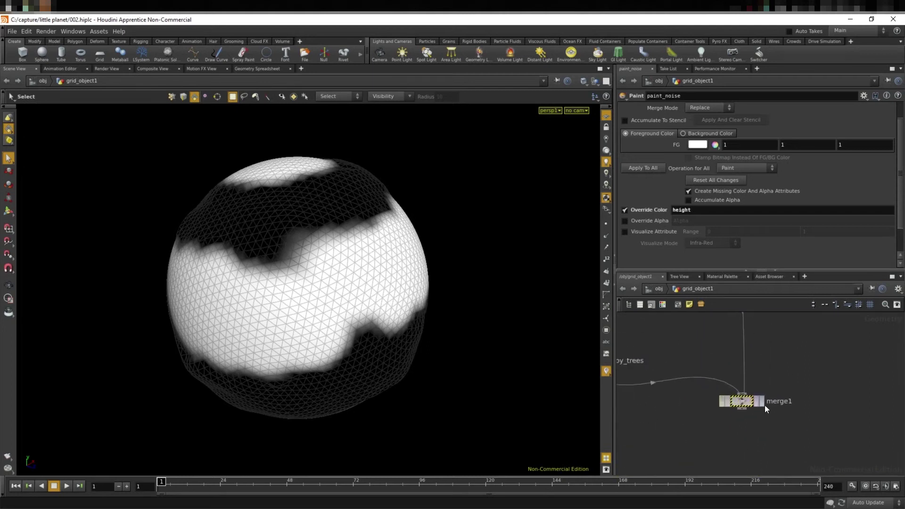
left_click(762, 401)
left_click_drag(423, 288, 485, 246, "alt")
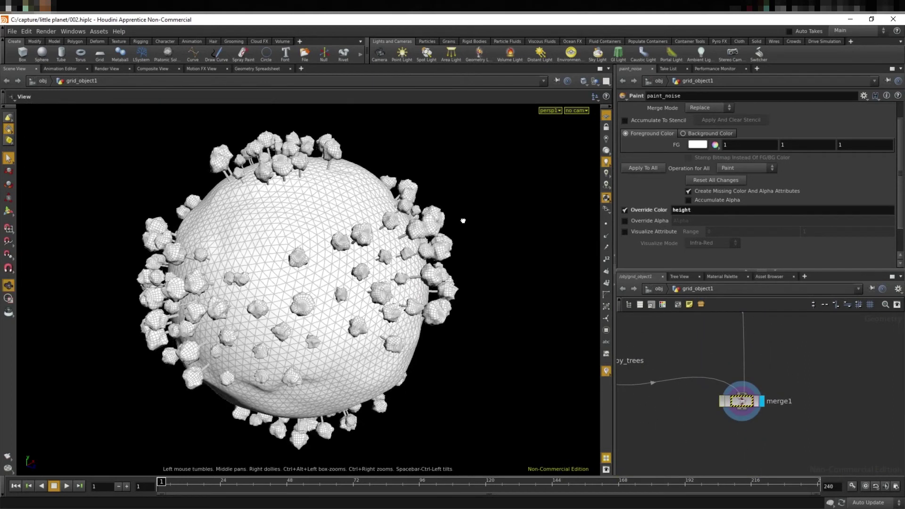
scroll(799, 353, "down", 4)
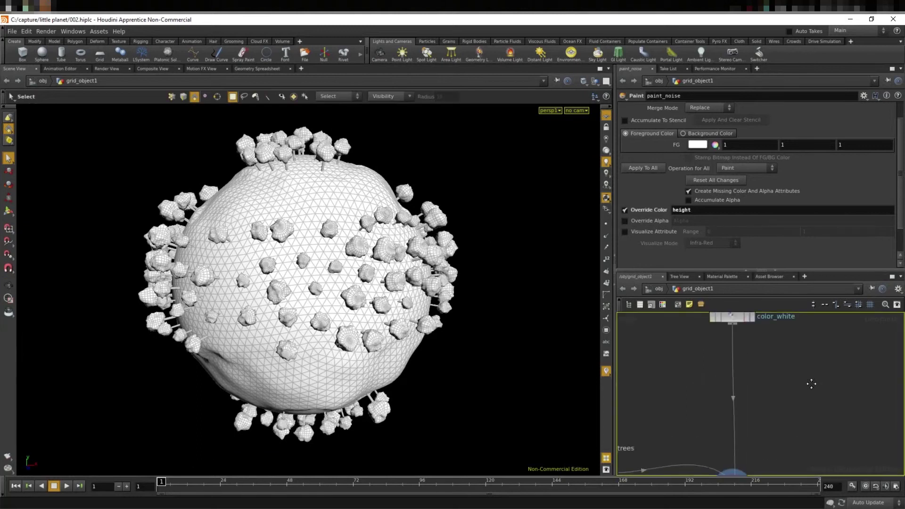
scroll(789, 431, "up", 4)
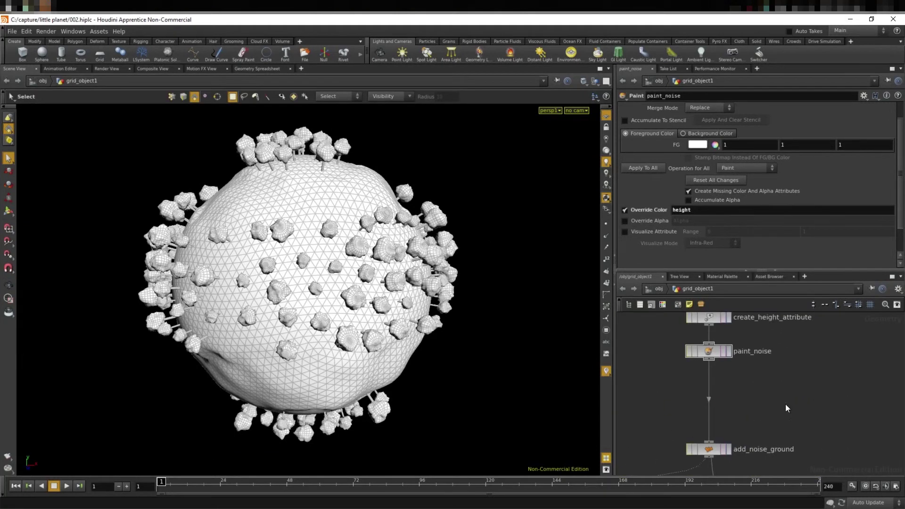
middle_click_drag(725, 449, 729, 389)
Switch add_noise_ground's noise type to Alligator Noise and experiment with its Frequency (about 1.3, then 0.2)
left_click(711, 393)
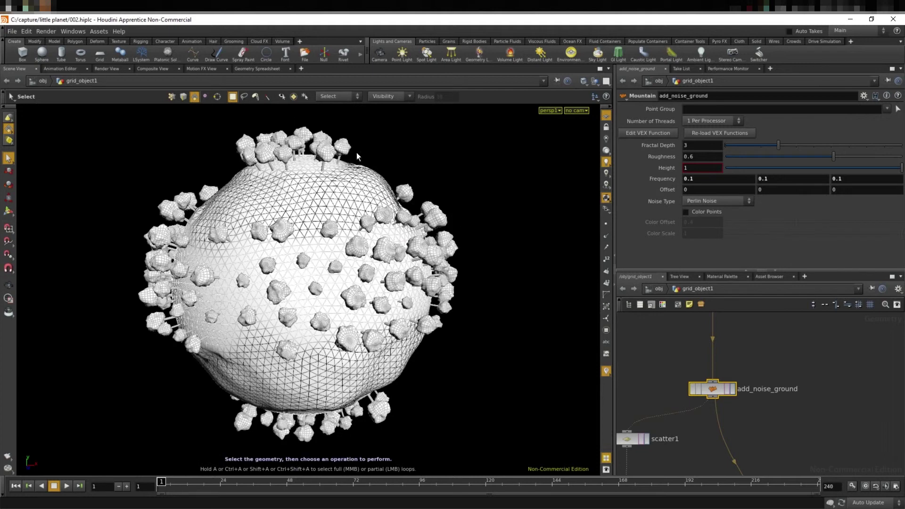
left_click(704, 202)
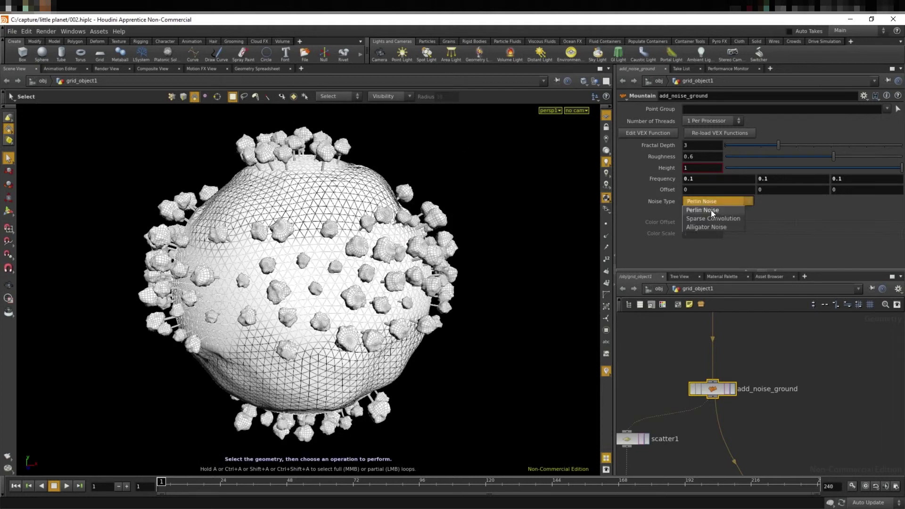
left_click(706, 228)
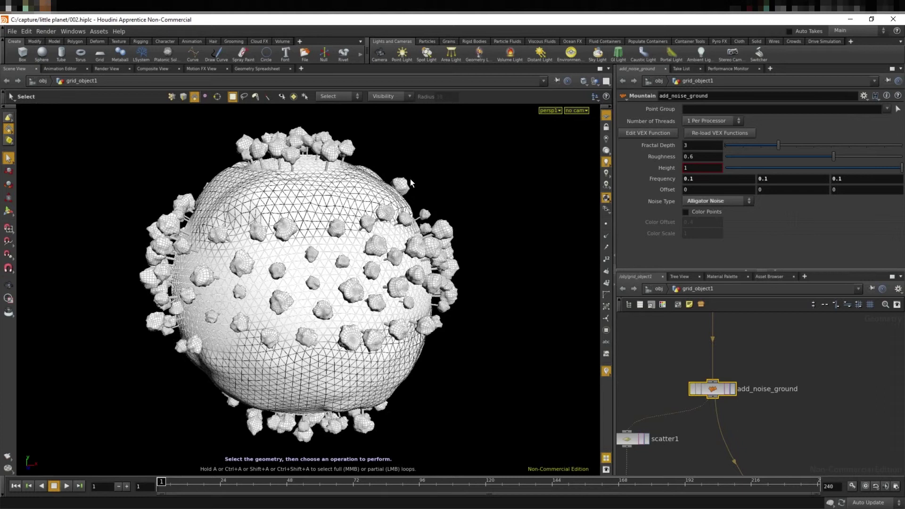
middle_click(658, 178)
middle_click_drag(658, 177, 685, 189)
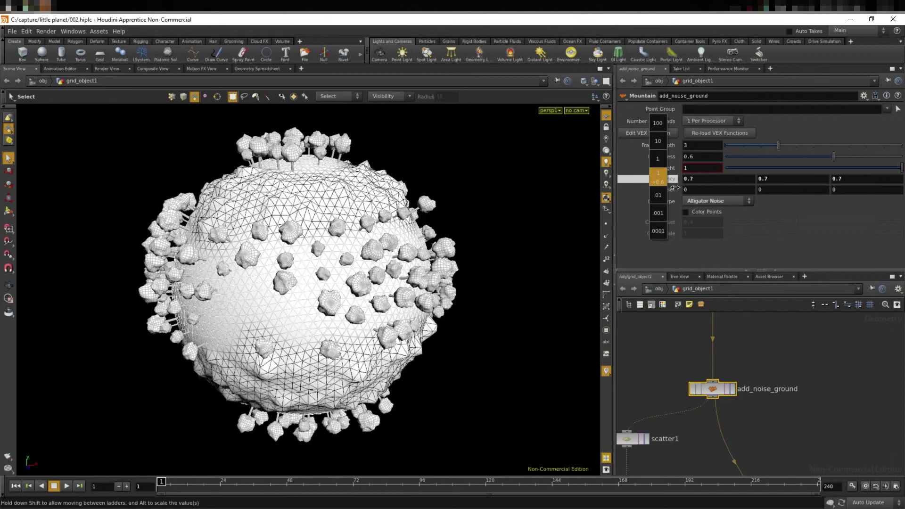
middle_click_drag(685, 189, 660, 180)
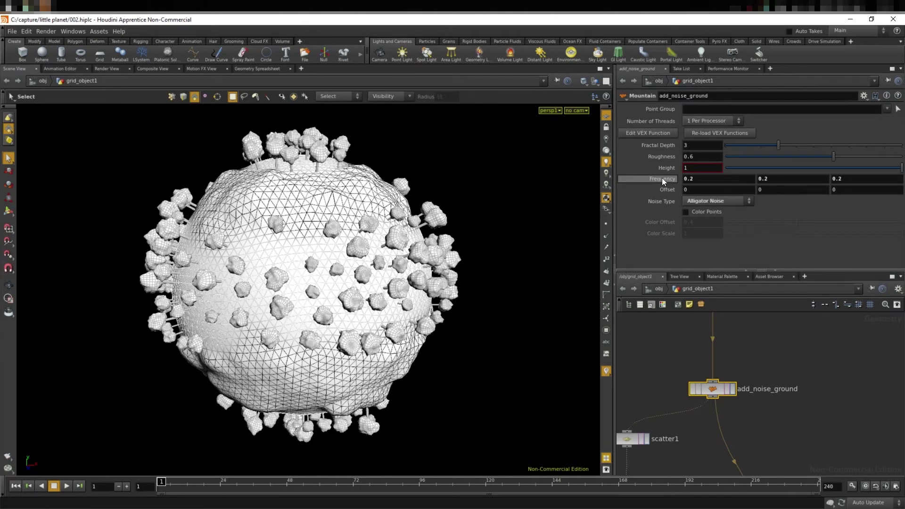
middle_click(662, 180)
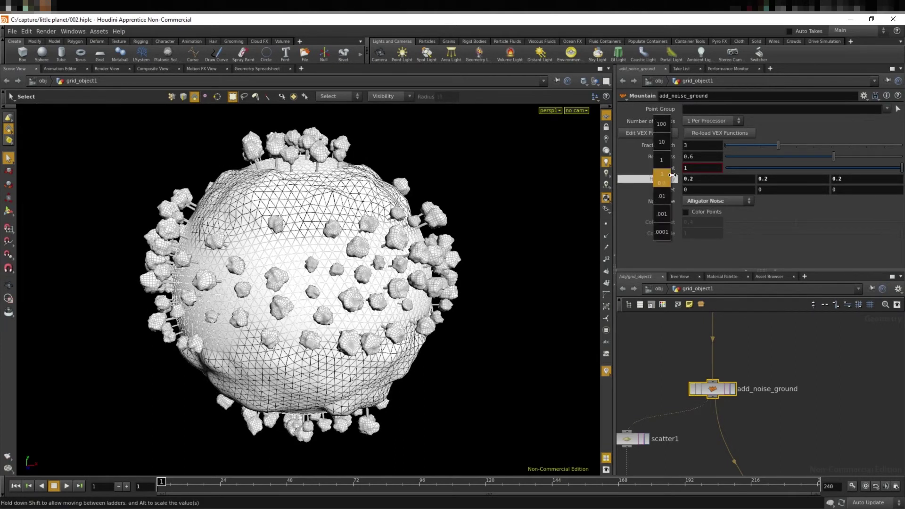
mouse_move(673, 176)
middle_mouse_down()
mouse_move(624, 200)
mouse_move(633, 198)
middle_mouse_up()
middle_click(667, 180)
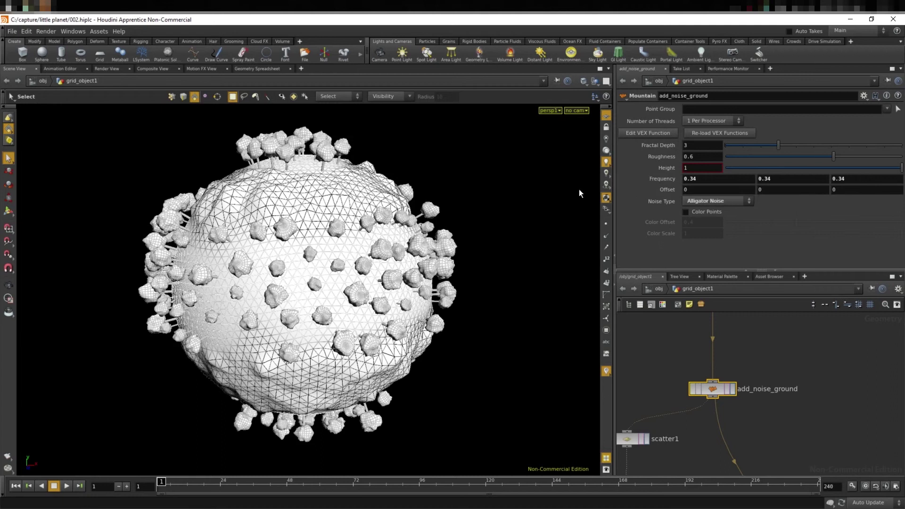
Orbit the planet and try a much lower, then higher, noise height
mouse_move(358, 198)
left_mouse_down()
mouse_move(346, 134)
mouse_move(377, 179)
left_mouse_up()
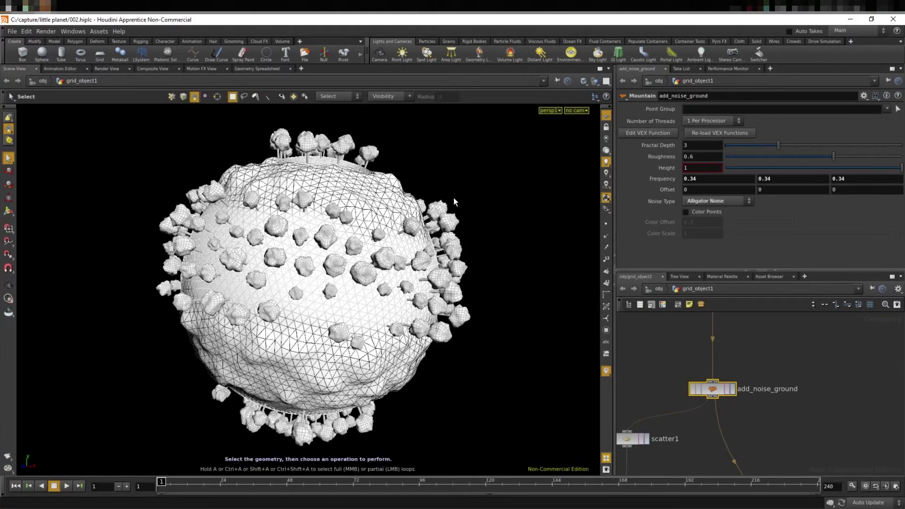
mouse_move(445, 193)
left_mouse_down()
mouse_move(455, 222)
mouse_move(466, 218)
left_mouse_up()
left_click_drag(885, 168, 727, 169)
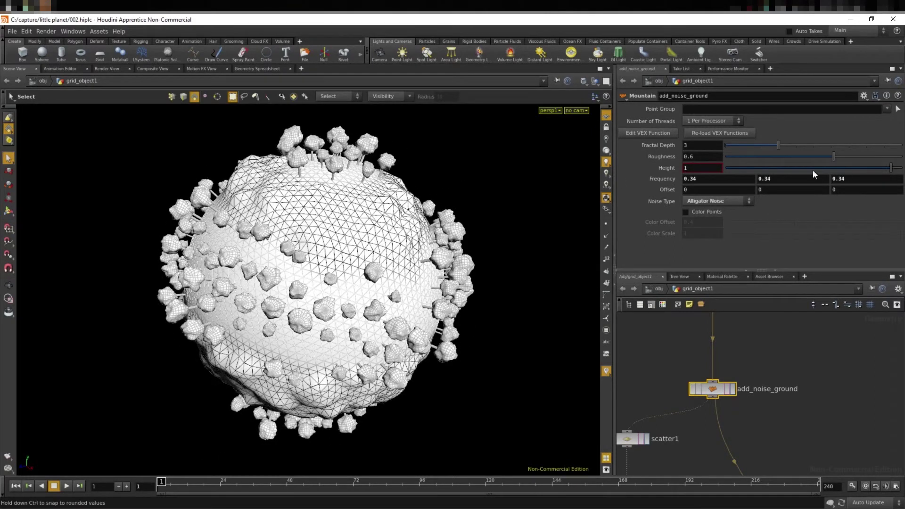
left_click_drag(807, 170, 901, 168)
Inspect add_noise_ground's height point values in the Geometry Spreadsheet, then return to Scene View
middle_click_drag(772, 362, 771, 425)
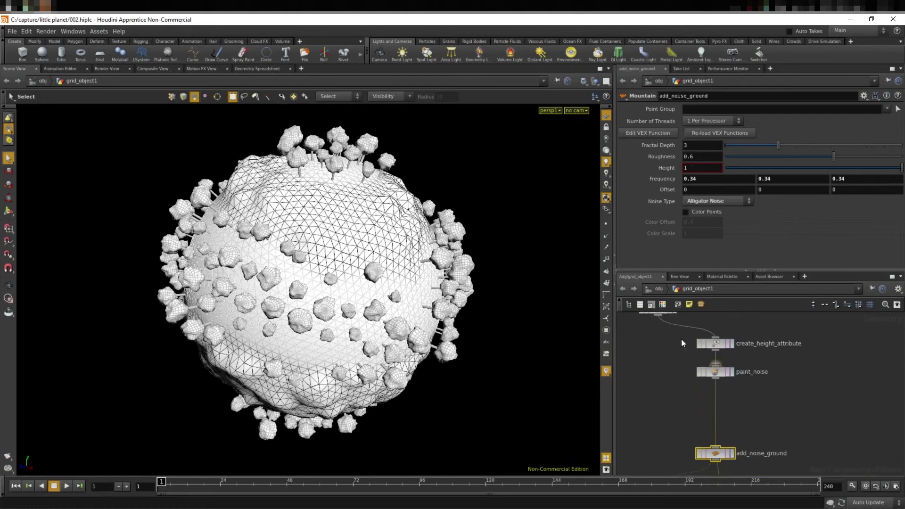
scroll(712, 386, "down", 2)
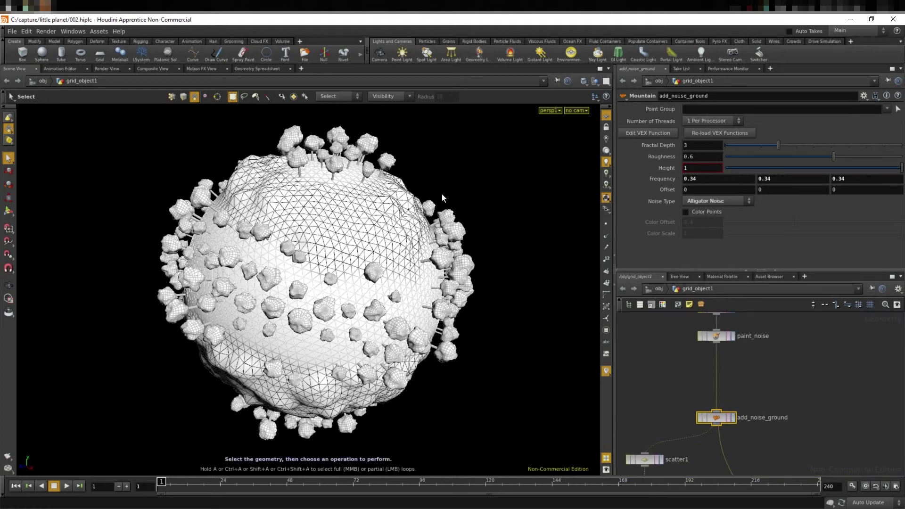
key("Escape")
left_click_drag(477, 186, 358, 222)
key("s")
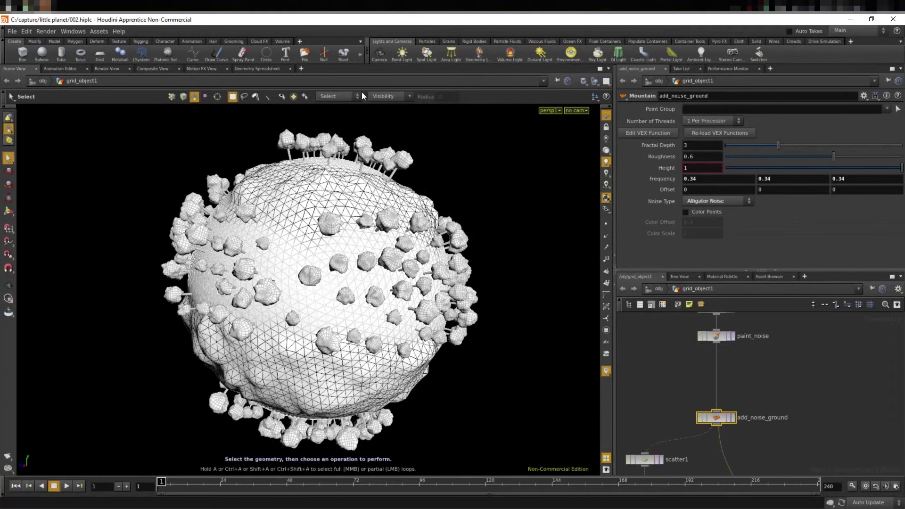
left_click(242, 70)
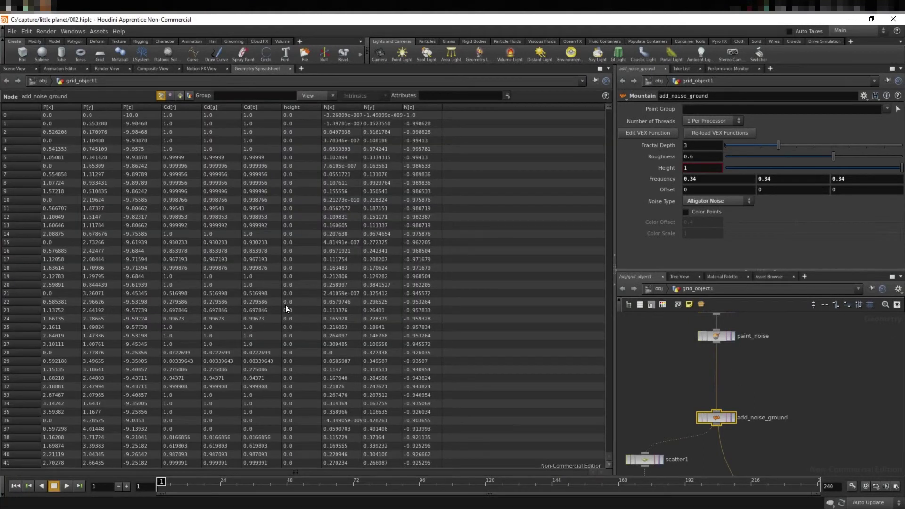
left_click(12, 69)
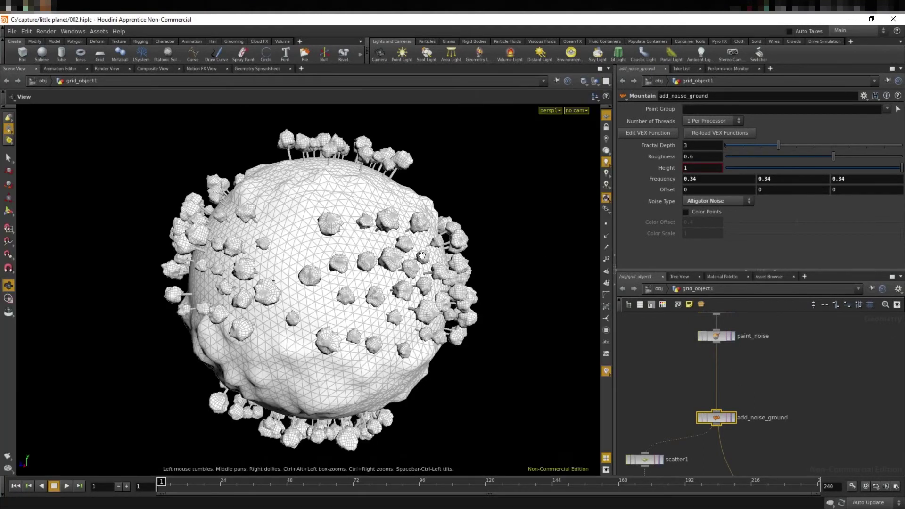
left_click_drag(500, 292, 481, 295)
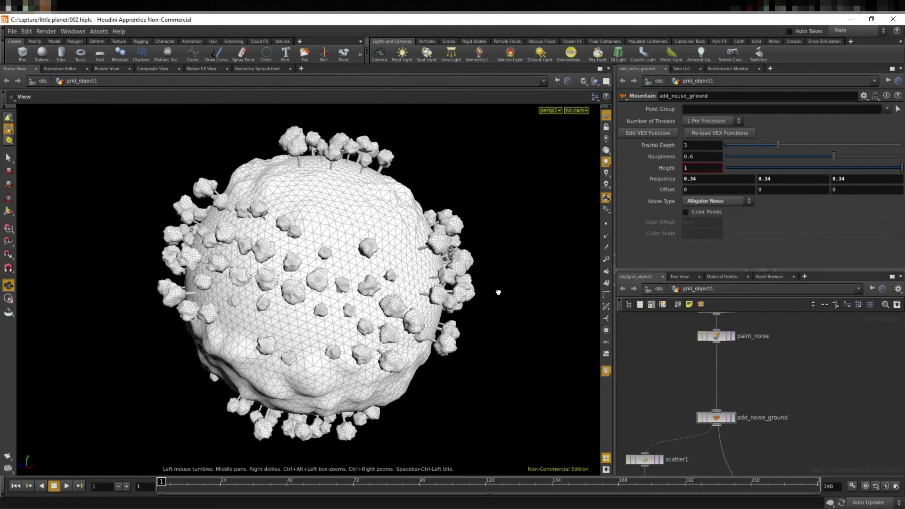
scroll(764, 381, "up", 1)
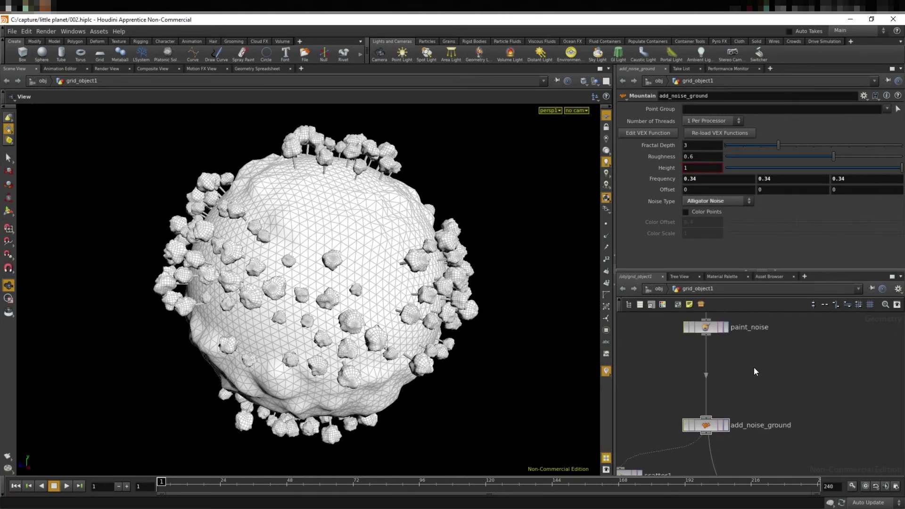
middle_click_drag(755, 371, 777, 384)
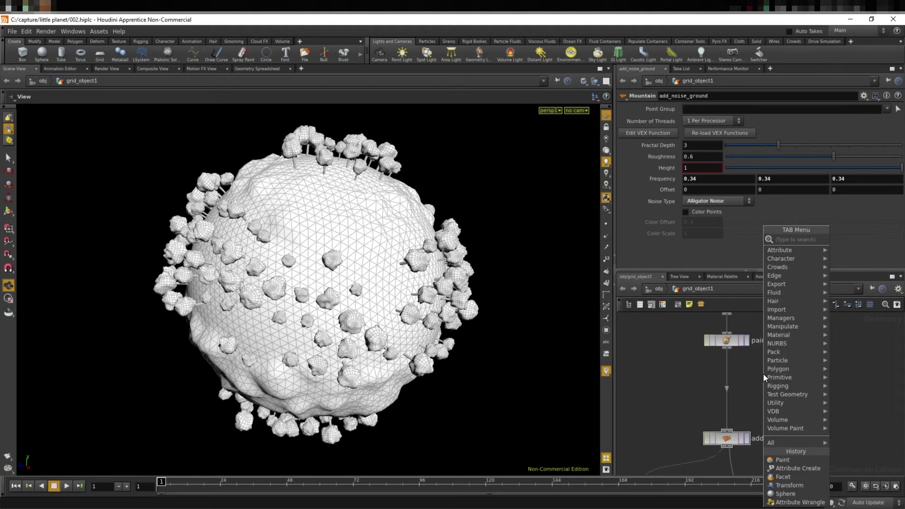
type("wrangle")
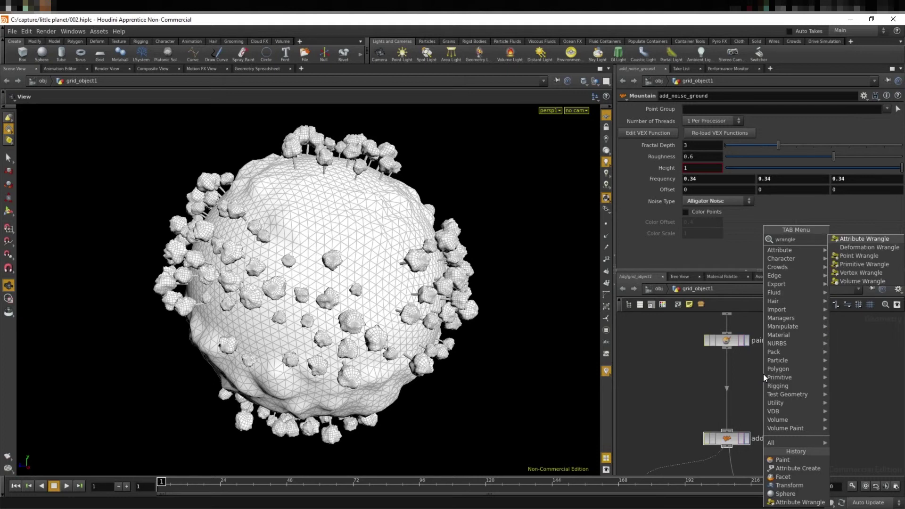
key("Return")
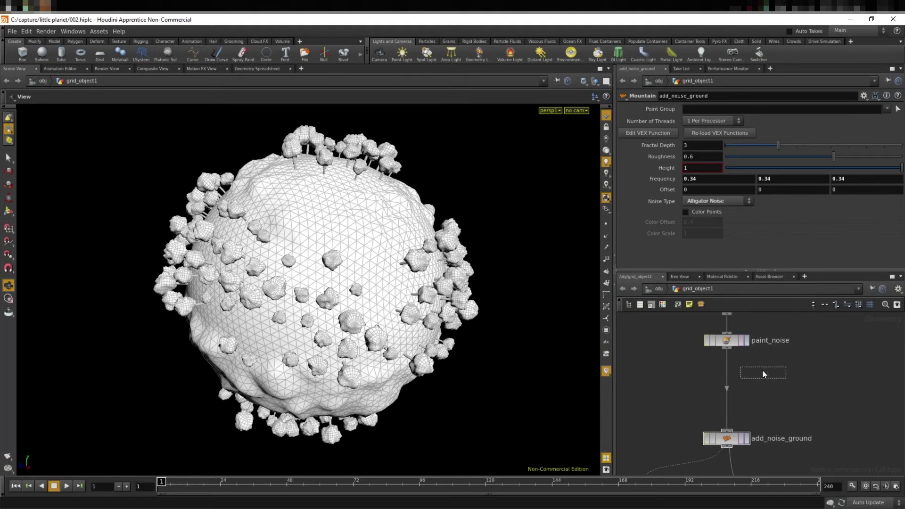
left_click(731, 381)
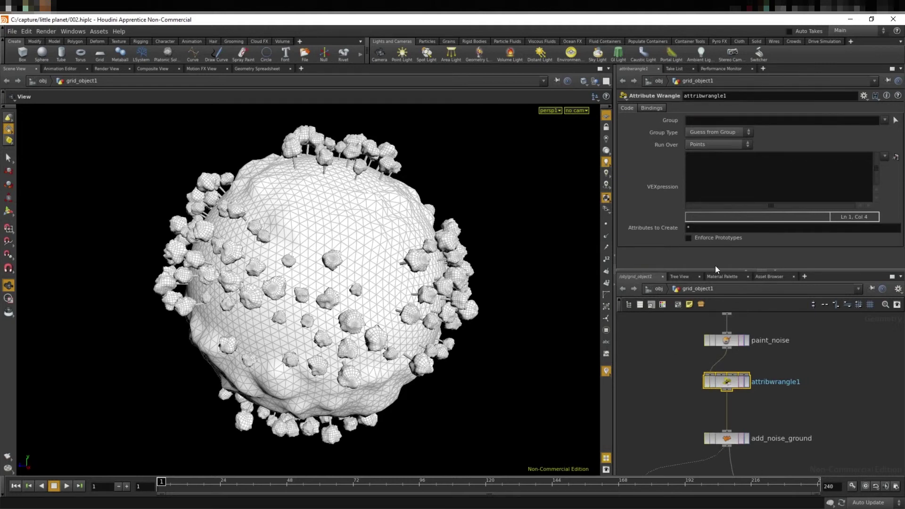
left_click_drag(479, 301, 367, 282)
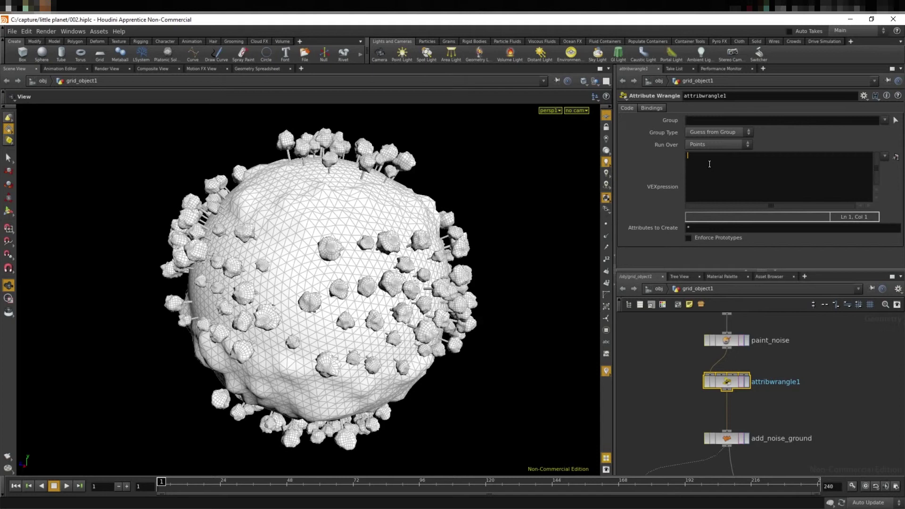
type("@height ")
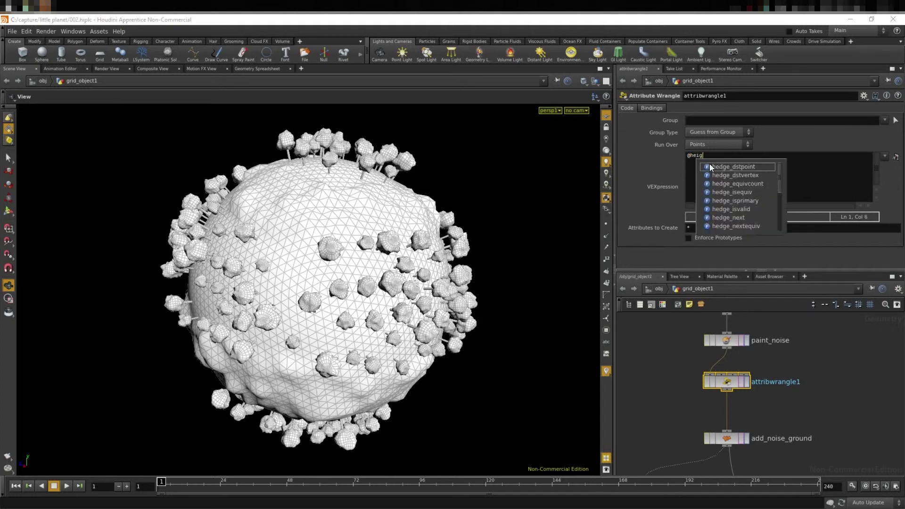
type("= ")
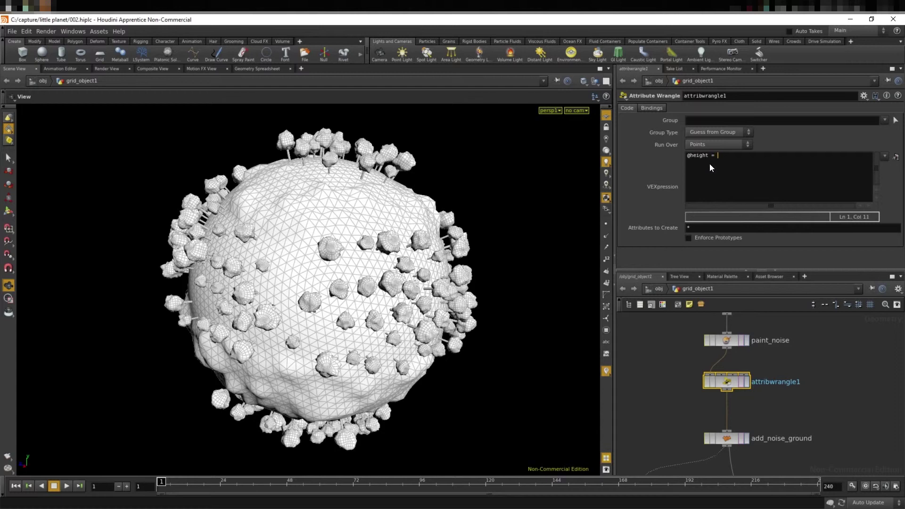
type("@height * 3;")
Tumble and zoom around the now spiky planet to inspect the tripled heights
middle_click_drag(839, 415, 834, 370)
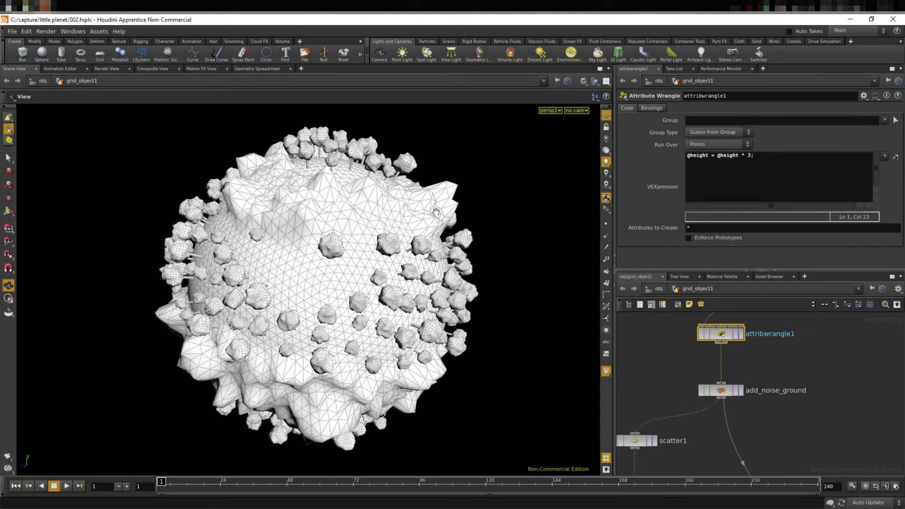
mouse_move(515, 207)
left_mouse_down()
mouse_move(417, 201)
mouse_move(503, 203)
mouse_move(505, 227)
left_mouse_up()
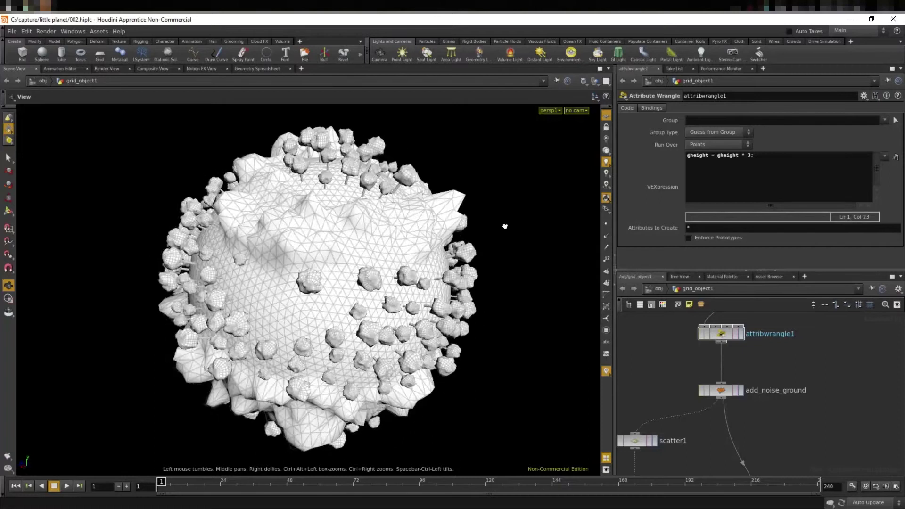
left_click_drag(505, 227, 438, 271)
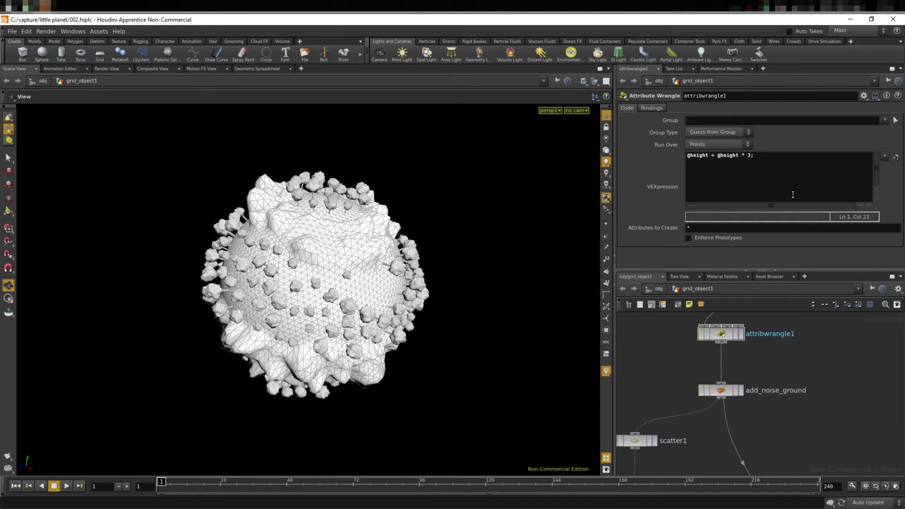
mouse_move(423, 249)
left_mouse_down()
mouse_move(507, 222)
mouse_move(508, 238)
left_mouse_up()
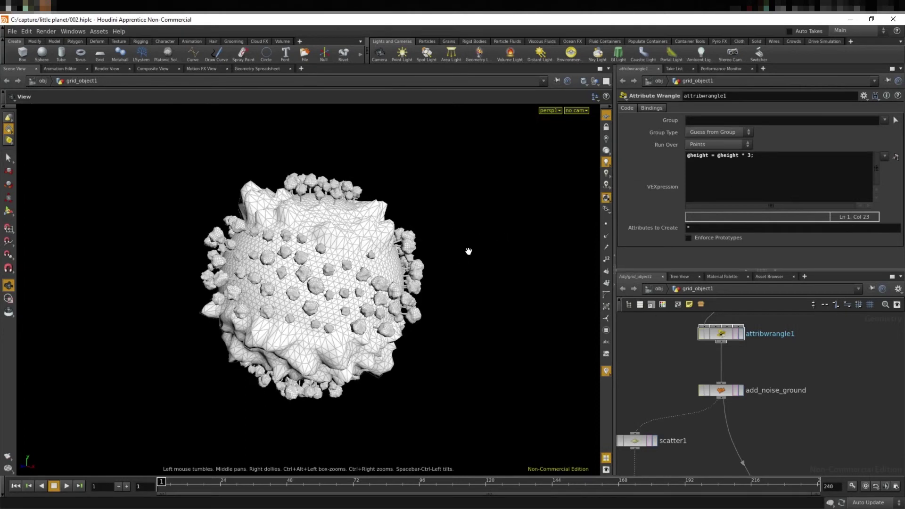
right_click_drag(466, 309, 454, 171)
right_click_drag(506, 226, 483, 234)
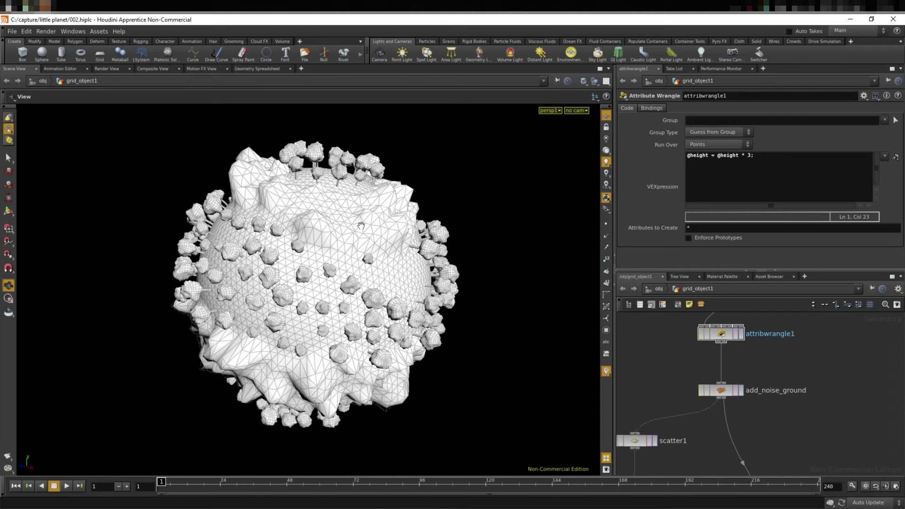
mouse_move(437, 226)
left_mouse_down()
mouse_move(423, 249)
mouse_move(171, 230)
left_mouse_up()
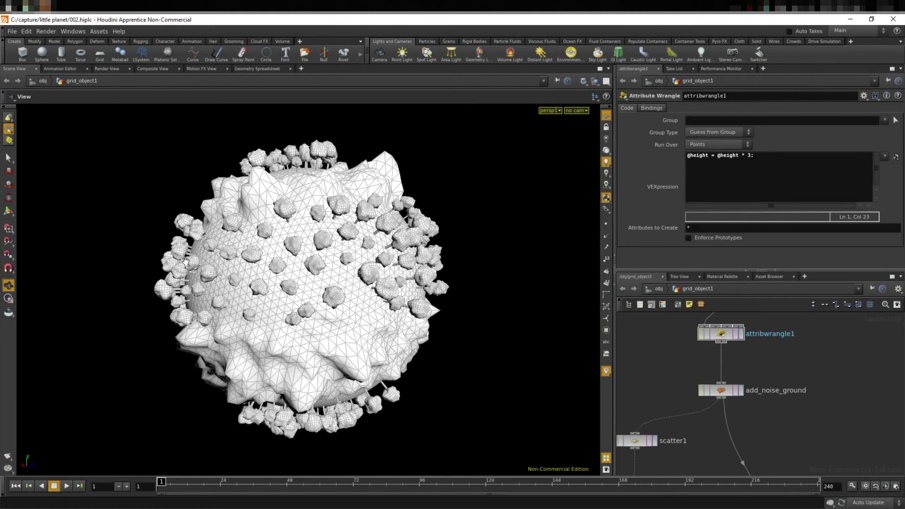
mouse_move(182, 196)
left_mouse_down()
mouse_move(231, 218)
mouse_move(386, 237)
left_mouse_up()
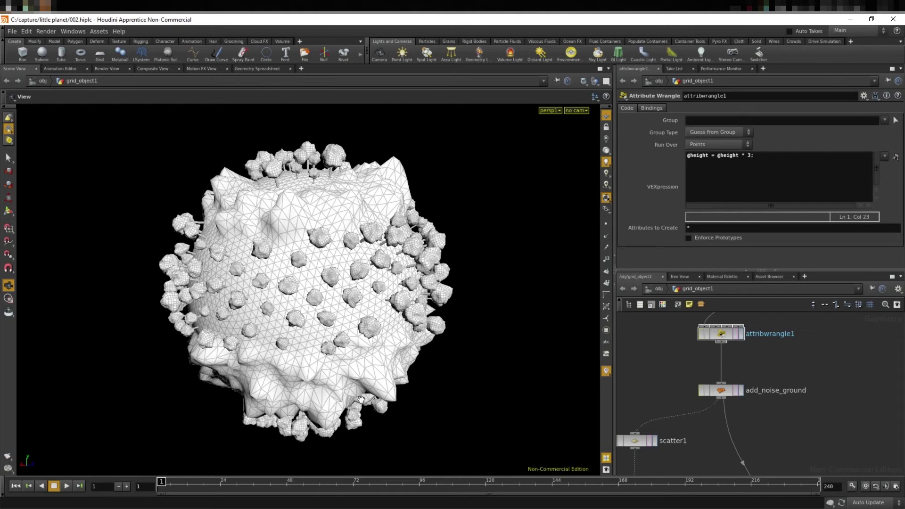
Move add_noise_ground up beneath attribwrangle1 and bring up the node-creation menu
left_click_drag(727, 389, 728, 367)
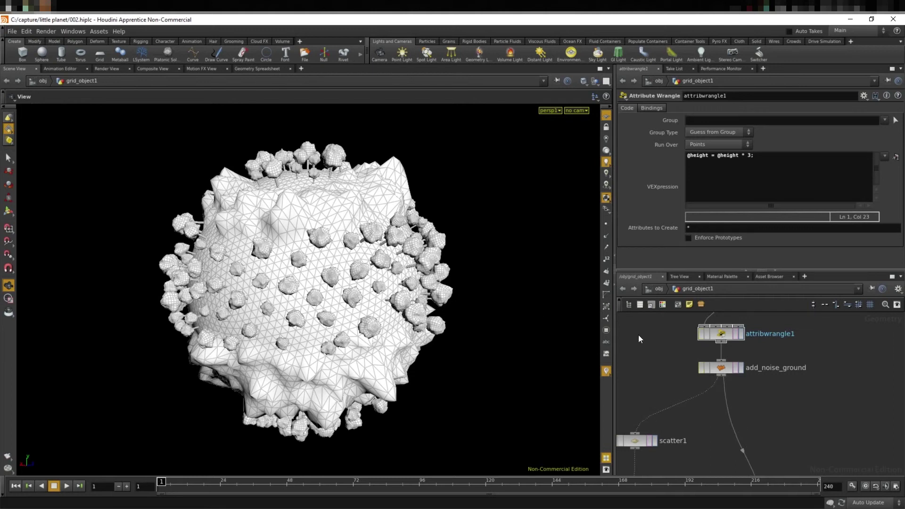
middle_click_drag(667, 395, 673, 368)
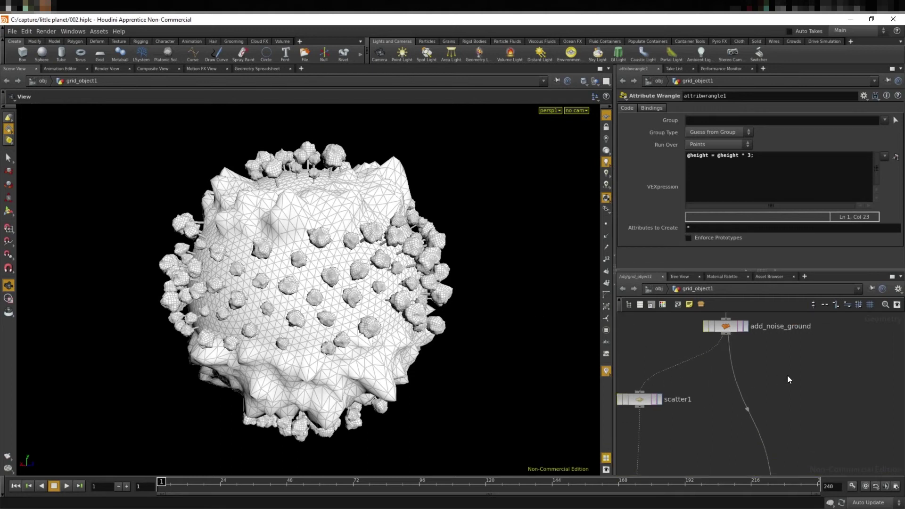
key("Tab")
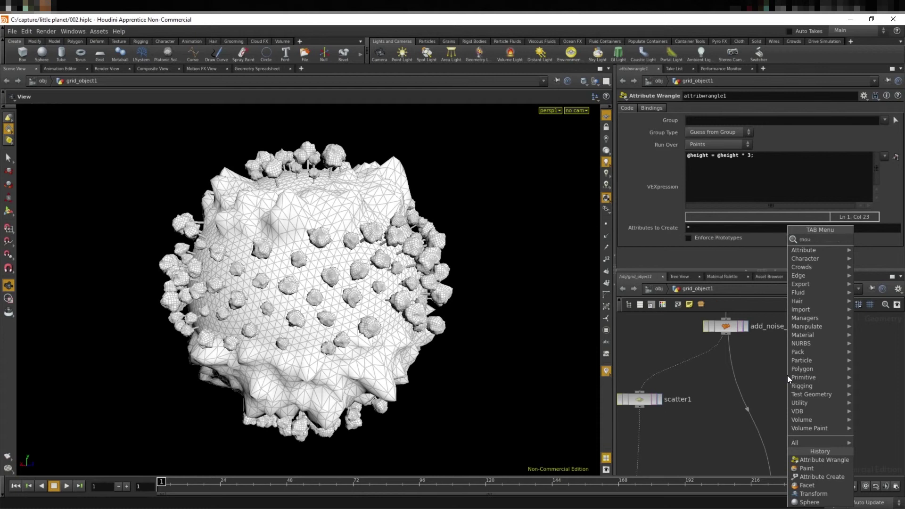
Place a new Mountain node below add_noise_ground and reposition it with scatter1 in the network
key("Return")
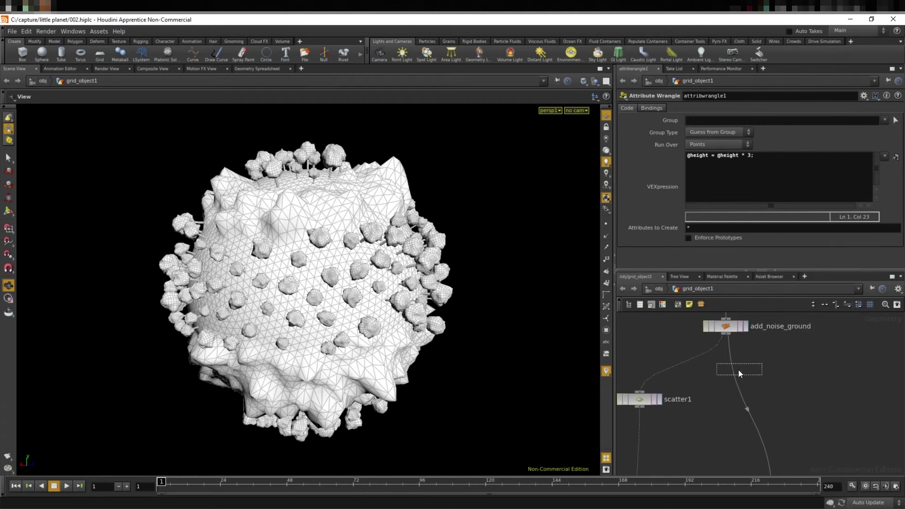
mouse_move(728, 366)
left_mouse_down()
mouse_move(698, 363)
mouse_move(721, 368)
left_mouse_up()
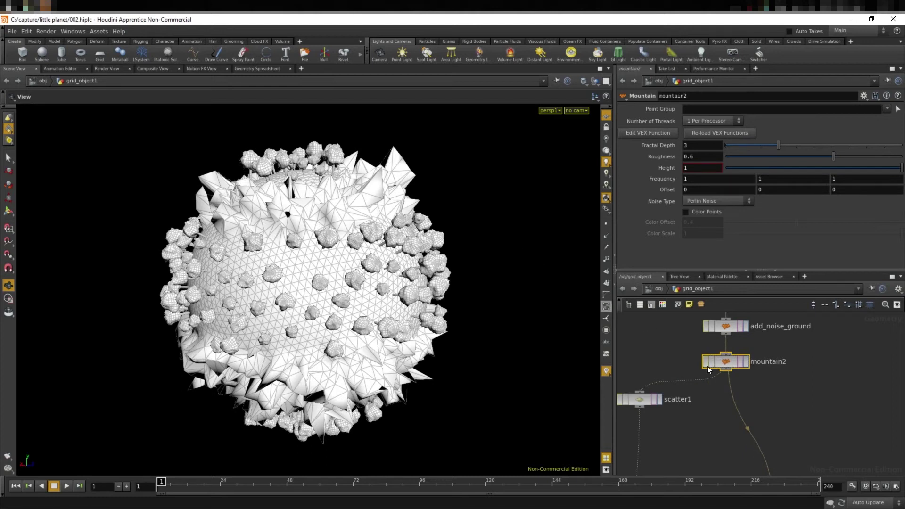
mouse_move(492, 234)
left_mouse_down()
mouse_move(522, 236)
mouse_move(306, 238)
left_mouse_up()
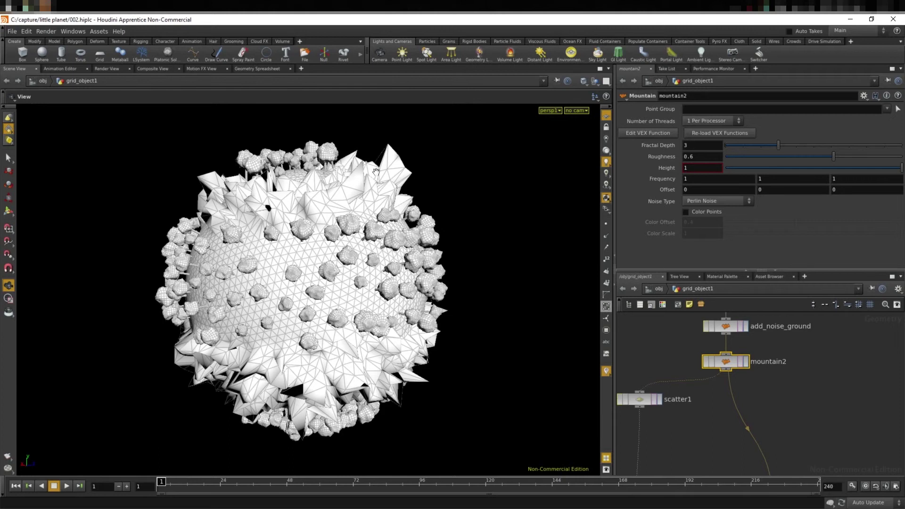
left_click_drag(390, 202, 293, 217)
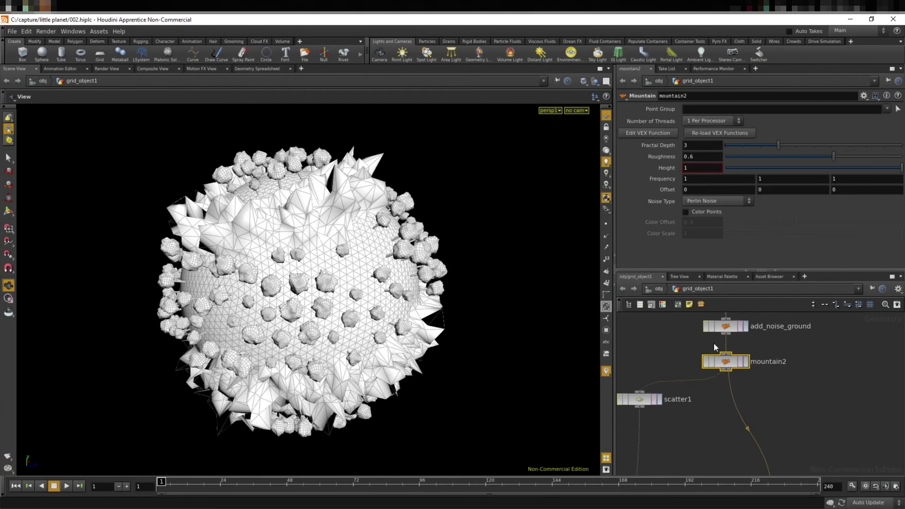
scroll(822, 398, "down", 2)
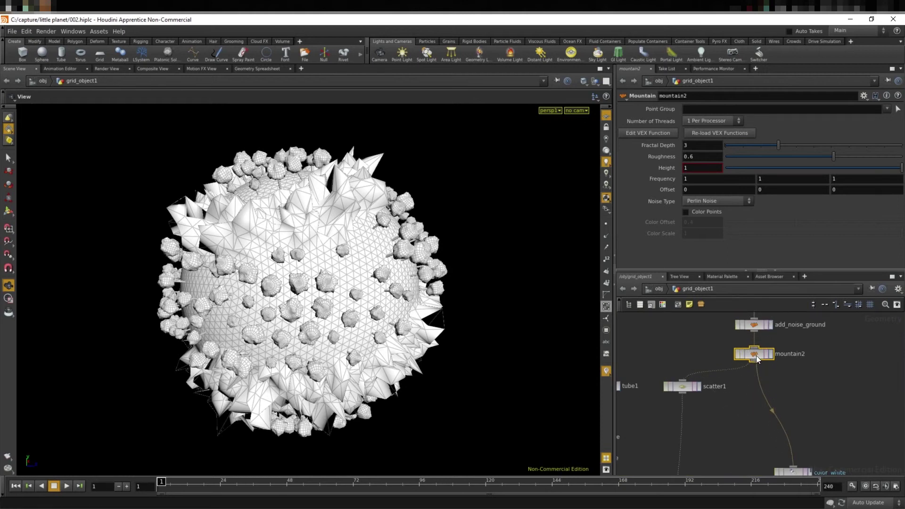
middle_click_drag(776, 380, 760, 395)
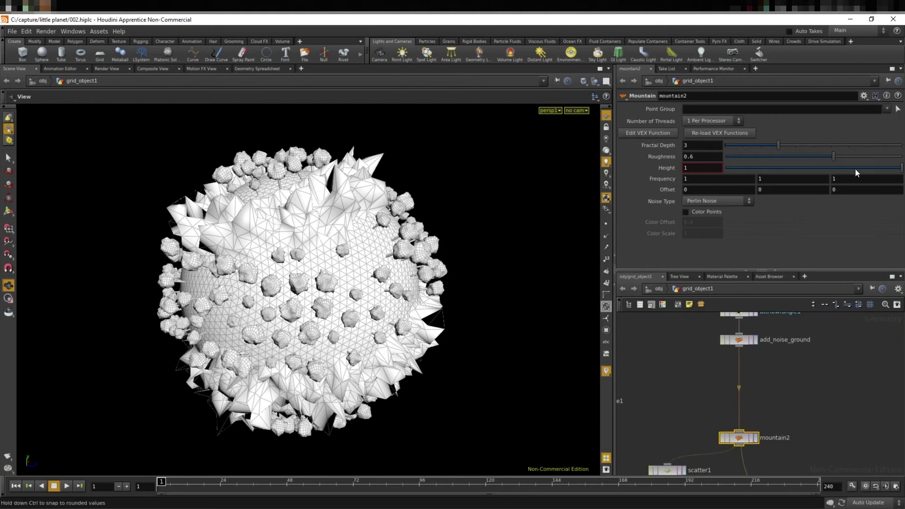
left_click_drag(743, 440, 747, 420)
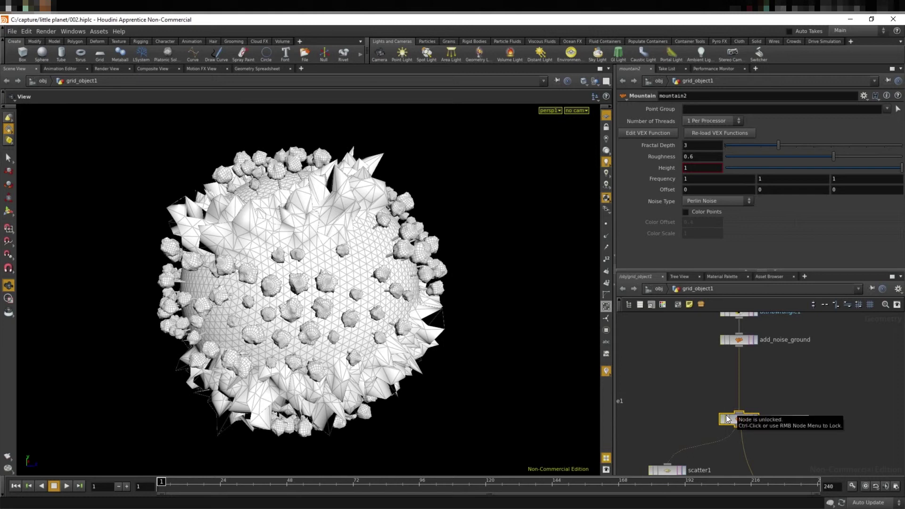
Name the node all_noise and test its Height slider, leaving it at 1
key("Return")
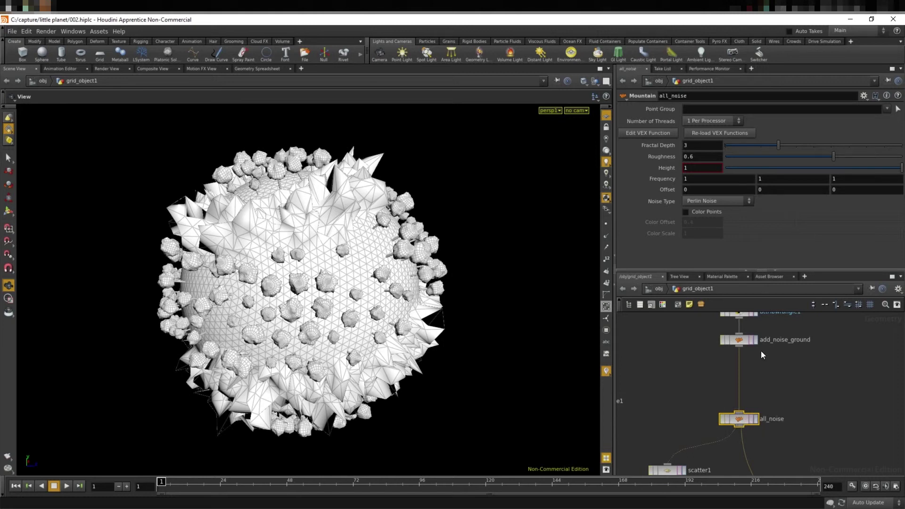
left_click_drag(901, 168, 893, 170)
left_click_drag(739, 167, 768, 170)
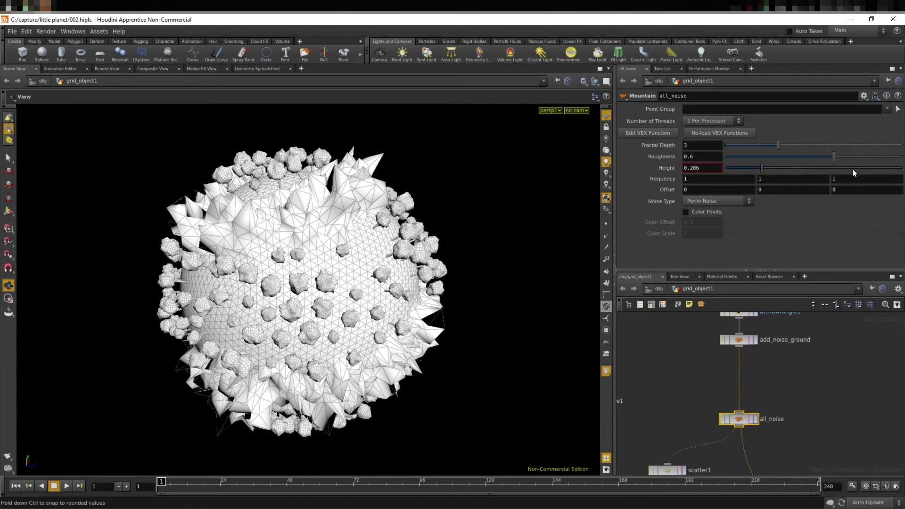
left_click_drag(853, 172, 904, 173)
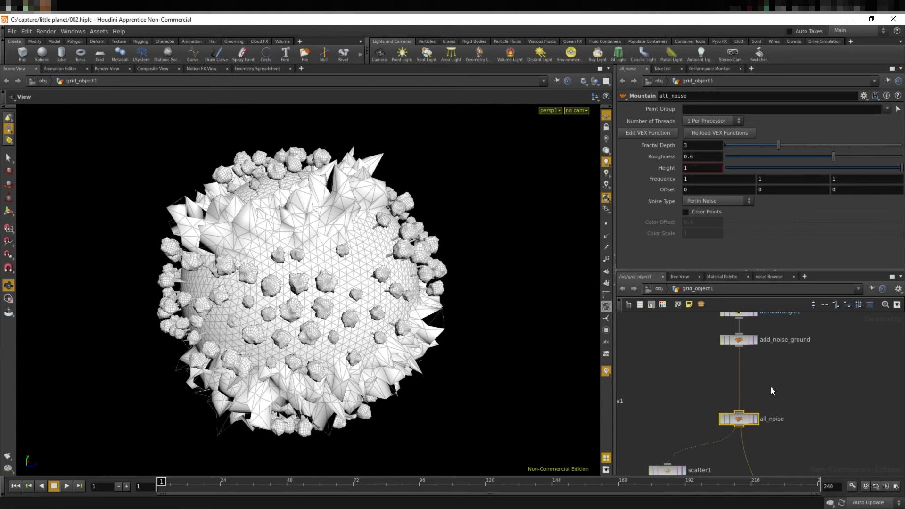
Check add_noise_ground's point attributes in the Geometry Spreadsheet, then return to Scene View
left_click(738, 340)
left_click(257, 69)
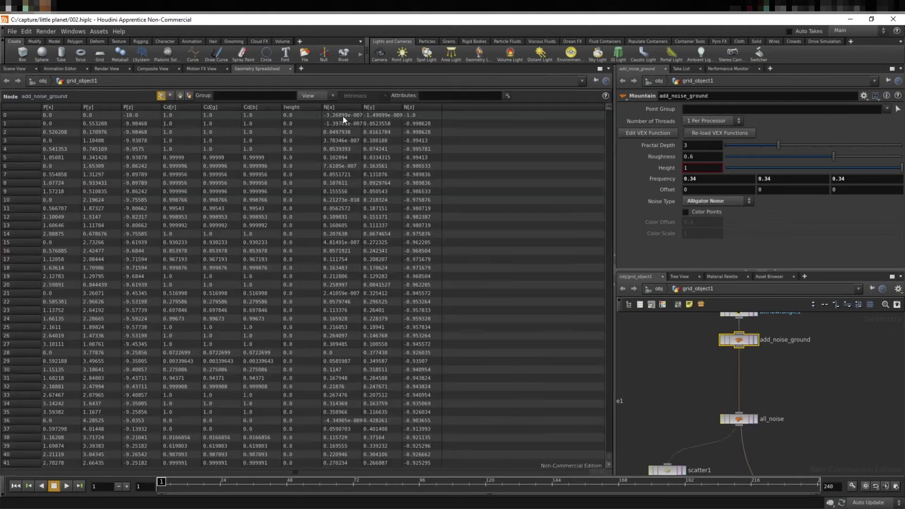
left_click(18, 69)
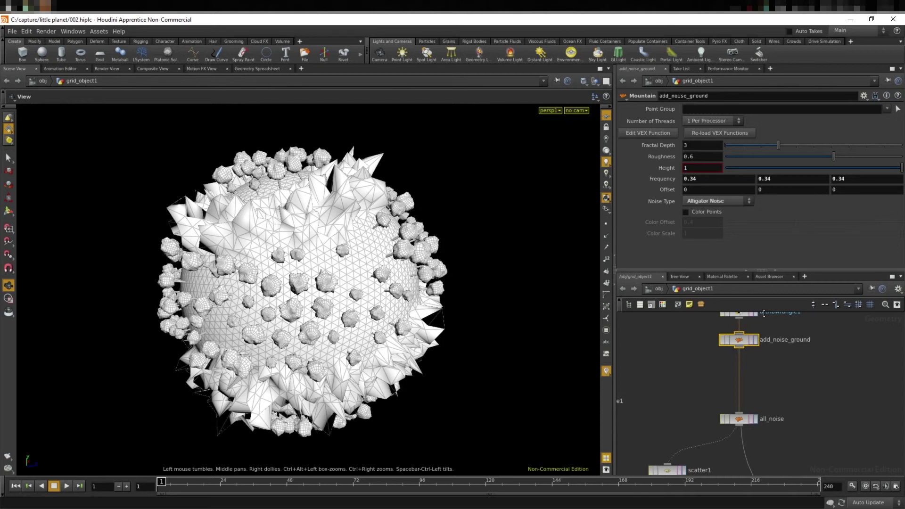
Recentre the network around add_noise_ground and bring up the node-creation menu
middle_click_drag(792, 400, 744, 405)
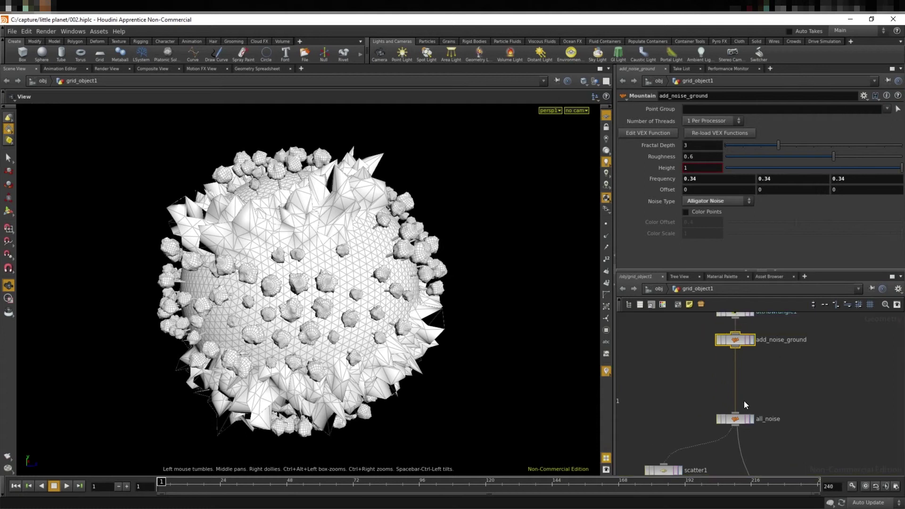
middle_click_drag(794, 390, 815, 430)
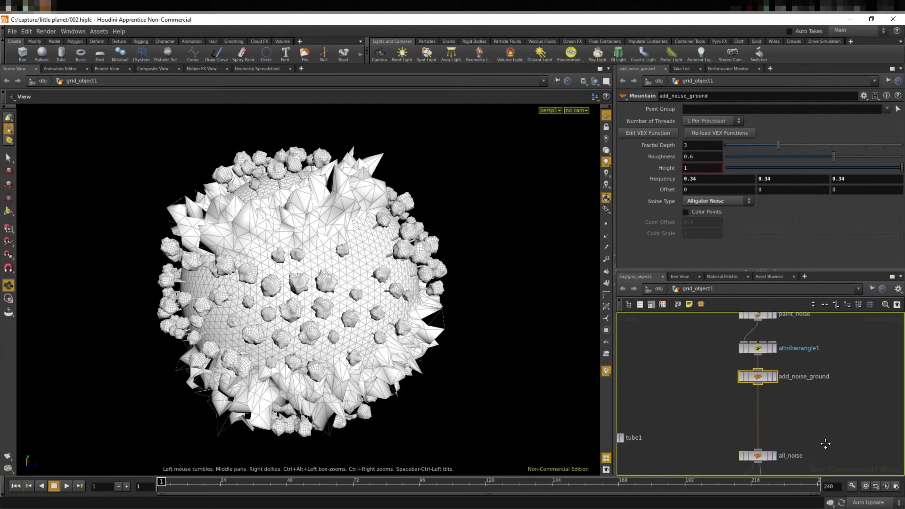
mouse_move(792, 395)
middle_mouse_down()
mouse_move(814, 417)
mouse_move(798, 388)
middle_mouse_up()
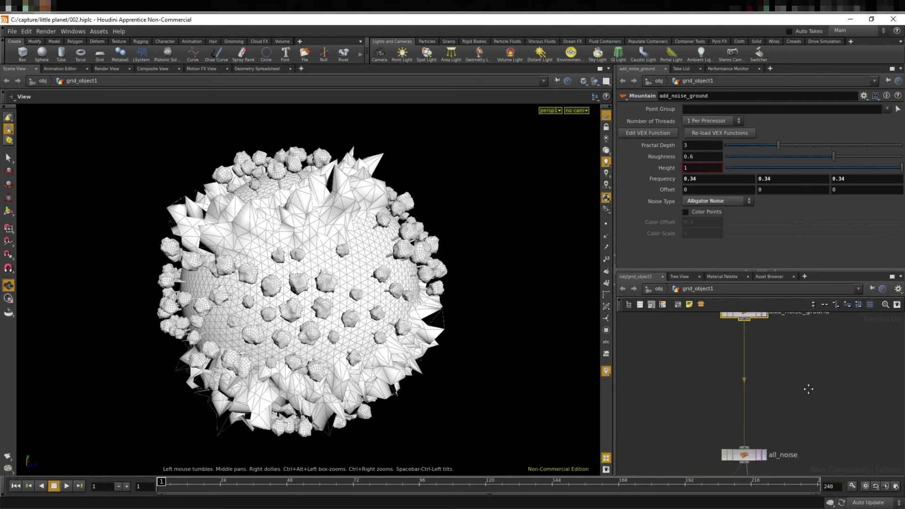
scroll(788, 384, "down", 1)
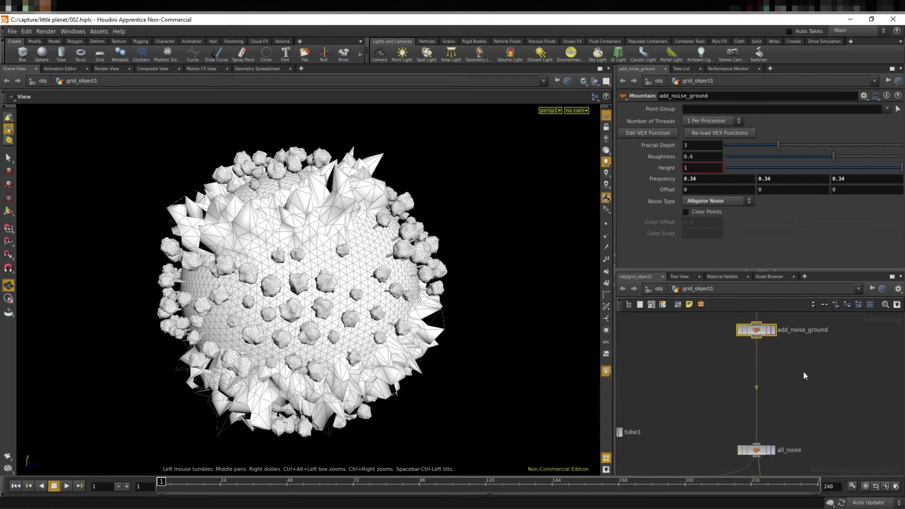
key("Tab")
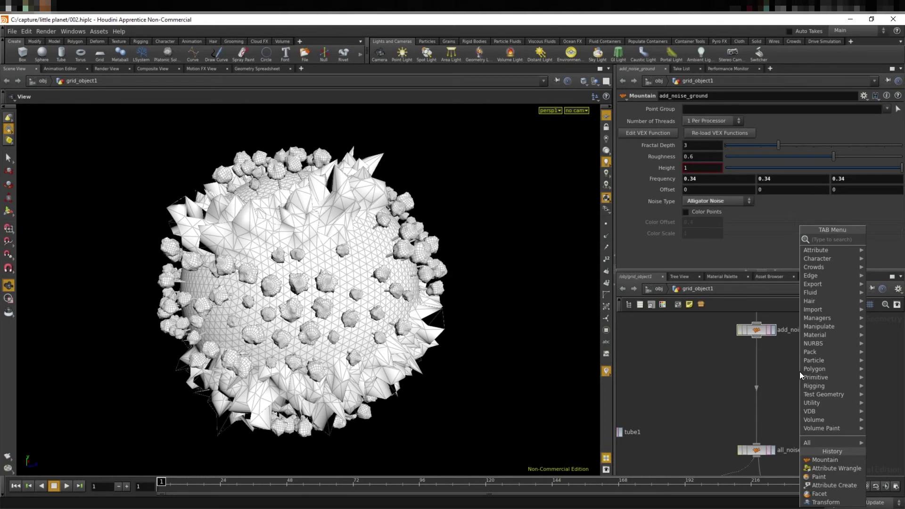
Insert an Attribute Delete node between add_noise_ground and all_noise deleting the height point attribute
type("delete")
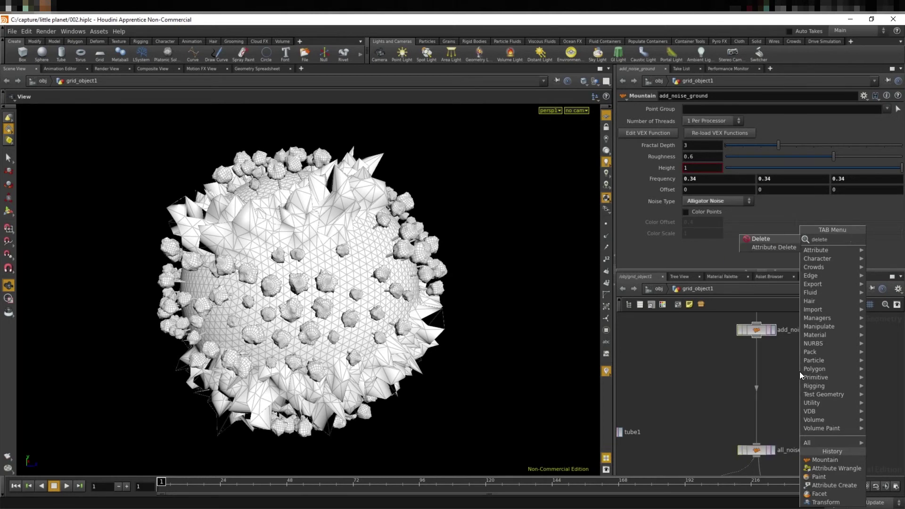
left_click(764, 240)
left_click(752, 357)
type("height")
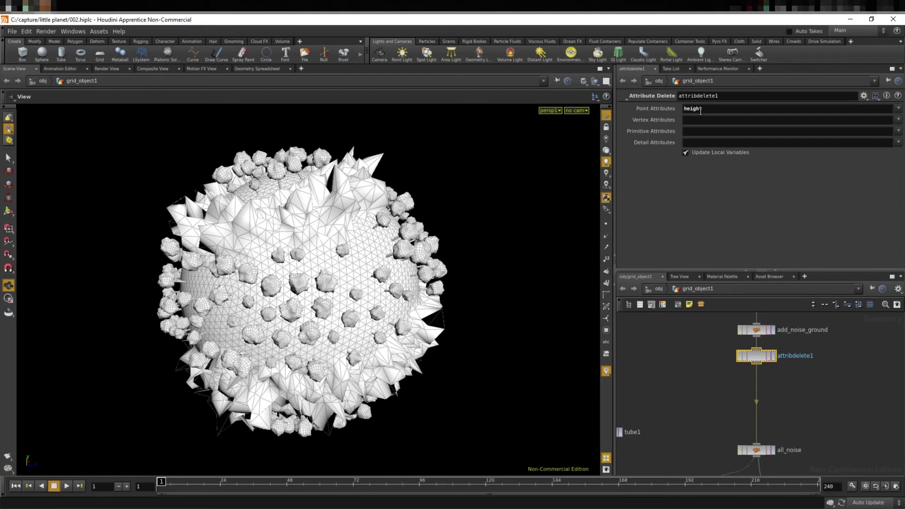
key("Return")
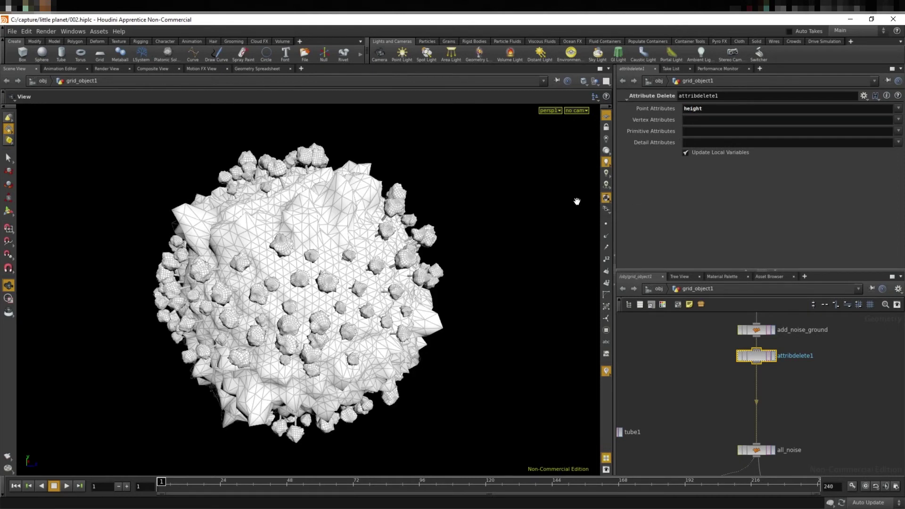
left_click_drag(515, 255, 484, 257)
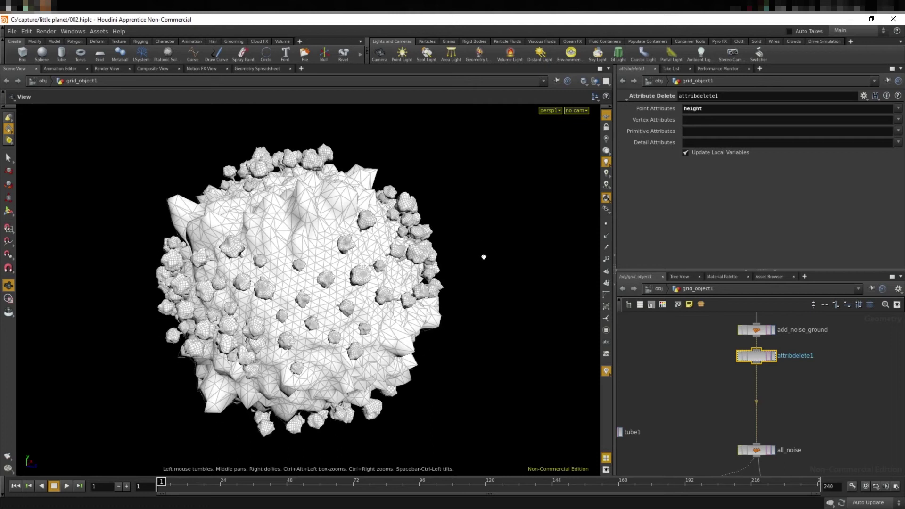
Compare add_noise_ground and attribdelete1 in the spreadsheet to confirm height is gone, then select all_noise
left_click(756, 330)
left_click(263, 69)
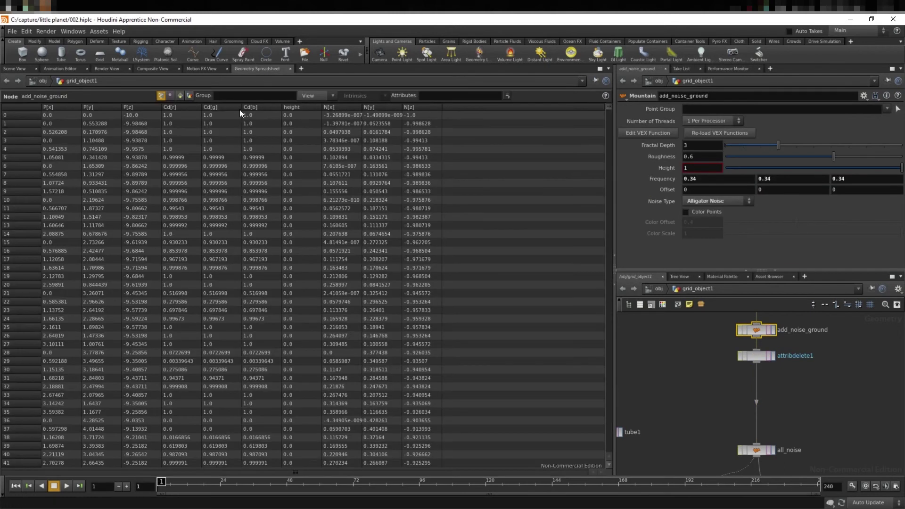
left_click(756, 356)
middle_click_drag(818, 405, 811, 368)
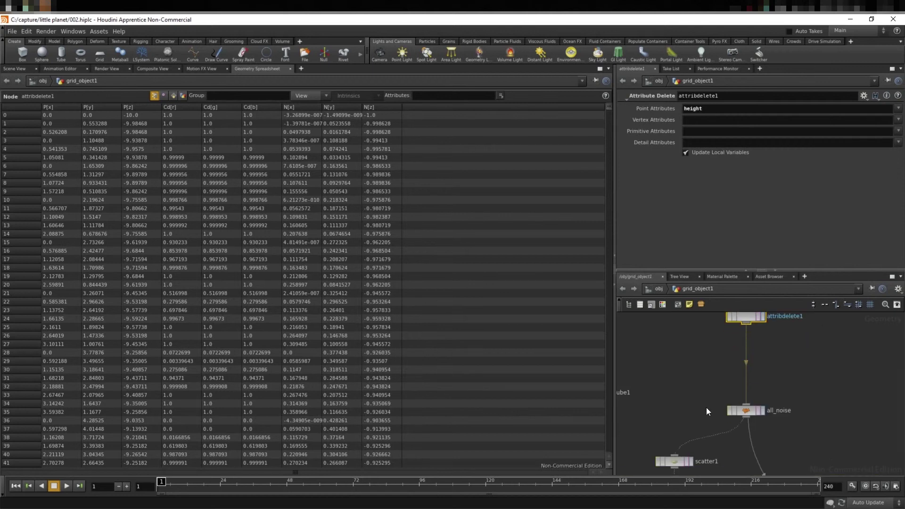
left_click(756, 413)
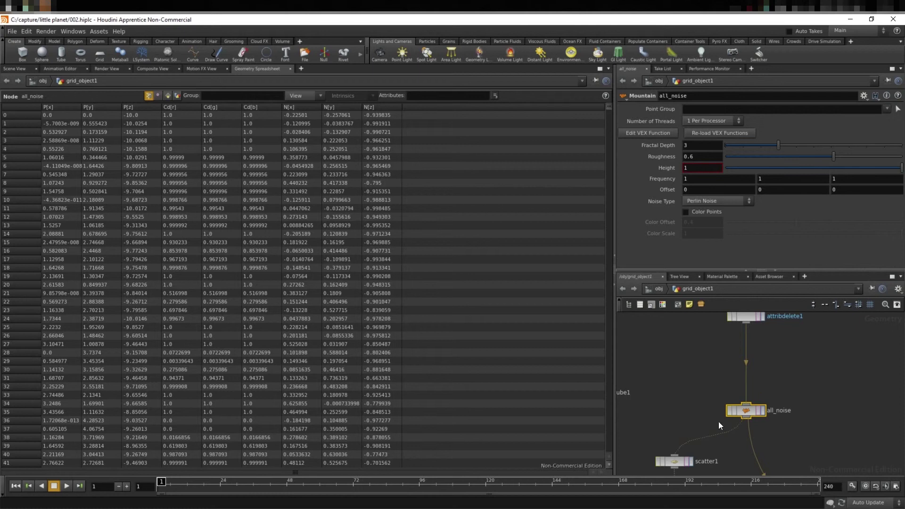
Lower all_noise's Frequency to 0.3 with the value ladder and review the terrain
left_click(24, 72)
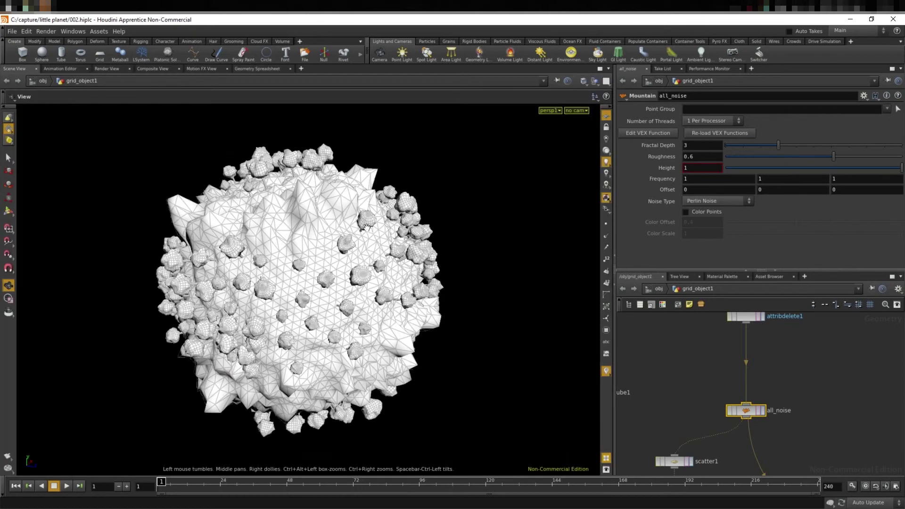
mouse_move(304, 194)
left_mouse_down()
mouse_move(287, 241)
mouse_move(320, 234)
left_mouse_up()
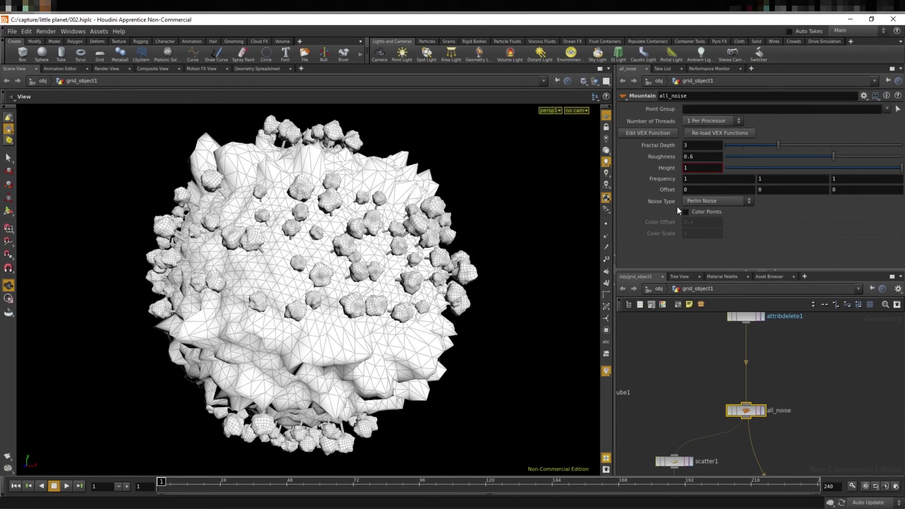
middle_click(656, 176)
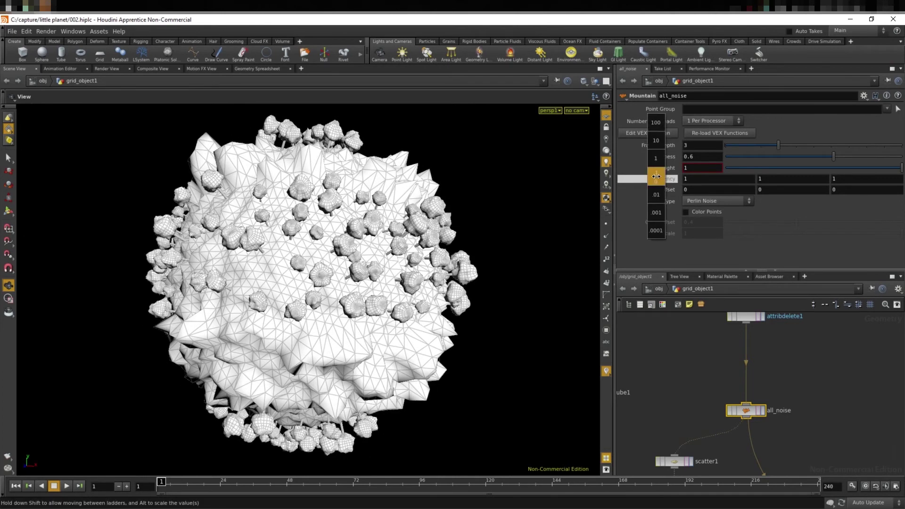
middle_click_drag(657, 176, 608, 180)
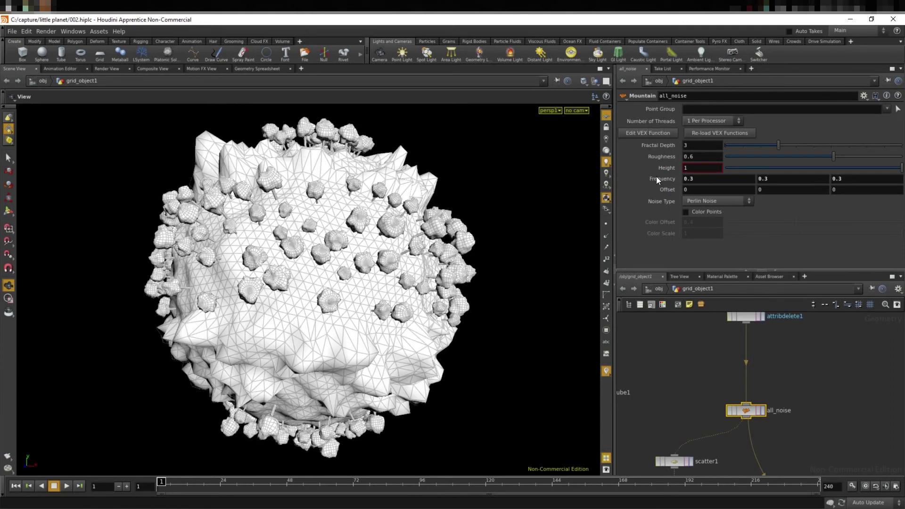
mouse_move(361, 210)
left_mouse_down()
mouse_move(333, 219)
mouse_move(222, 198)
left_mouse_up()
left_click_drag(182, 297, 216, 220)
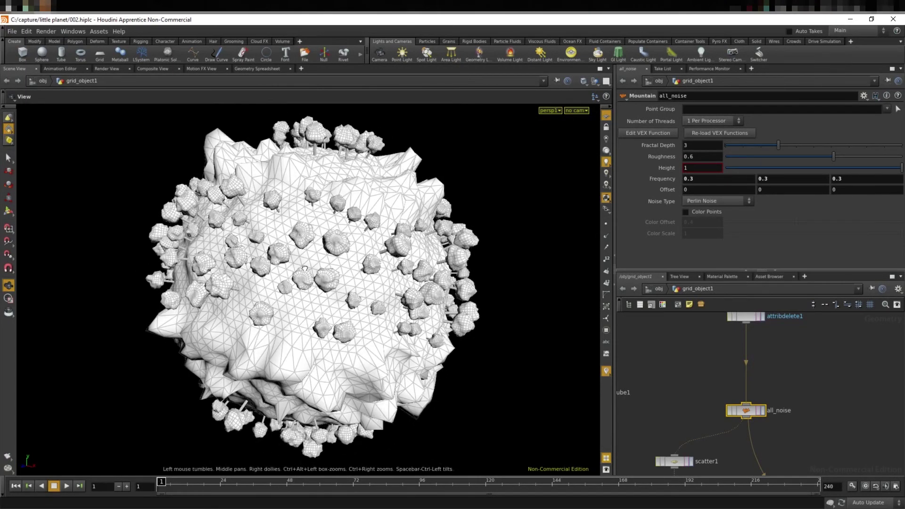
left_click_drag(217, 273, 329, 272)
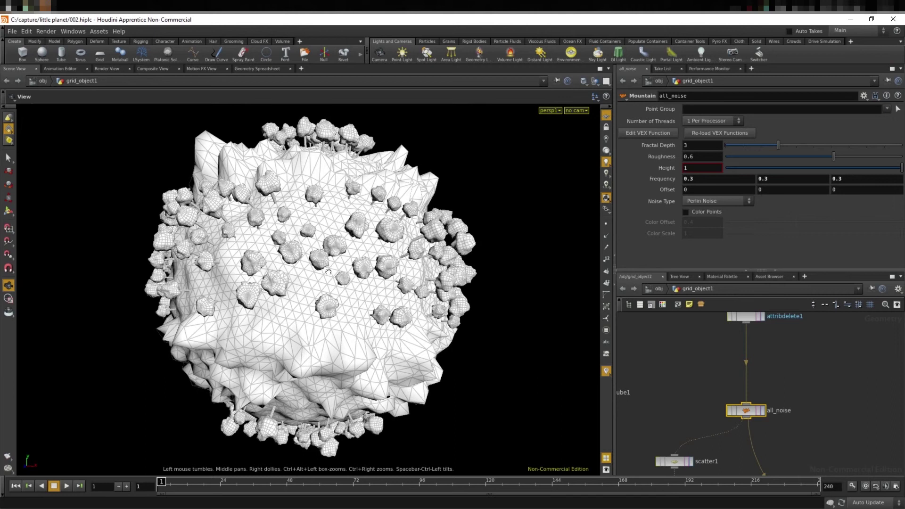
Set all_noise's Height to 0.5 and review the flatter terrain
left_click(717, 166)
type(".5")
key("Return")
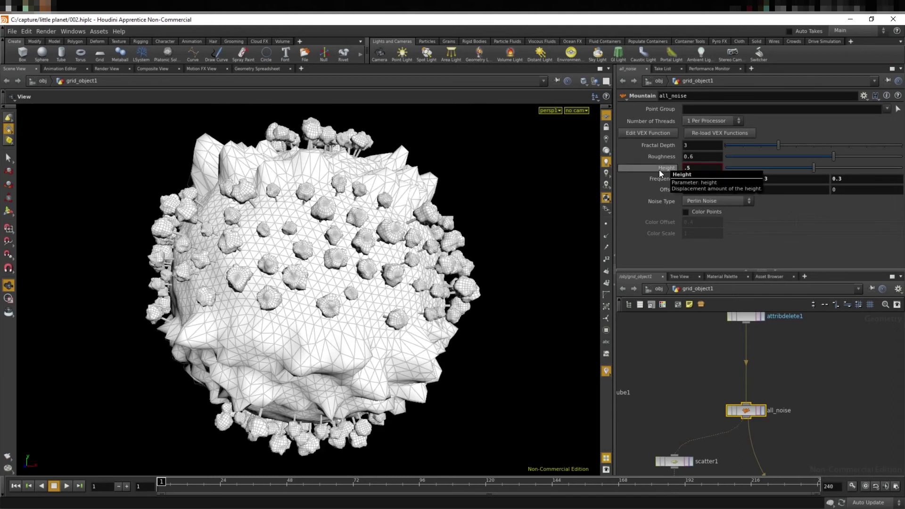
mouse_move(330, 222)
left_mouse_down()
mouse_move(367, 219)
mouse_move(330, 203)
left_mouse_up()
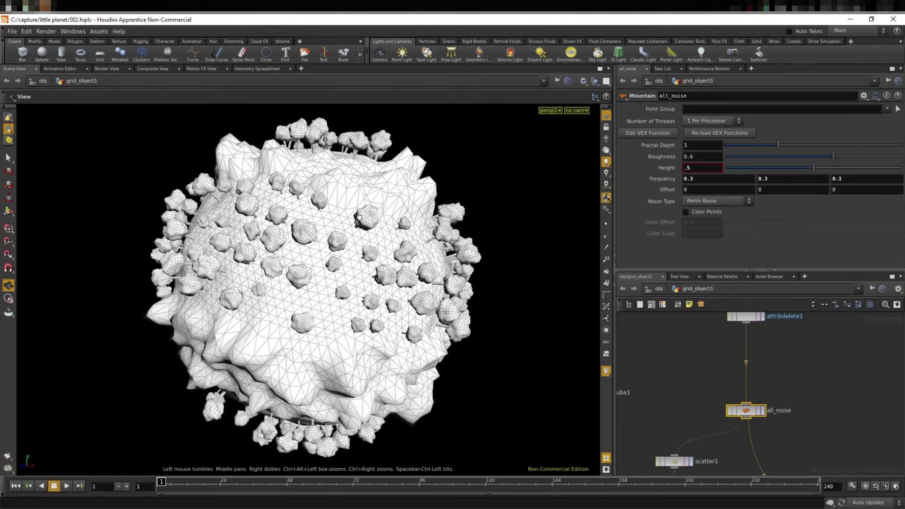
left_click(12, 31)
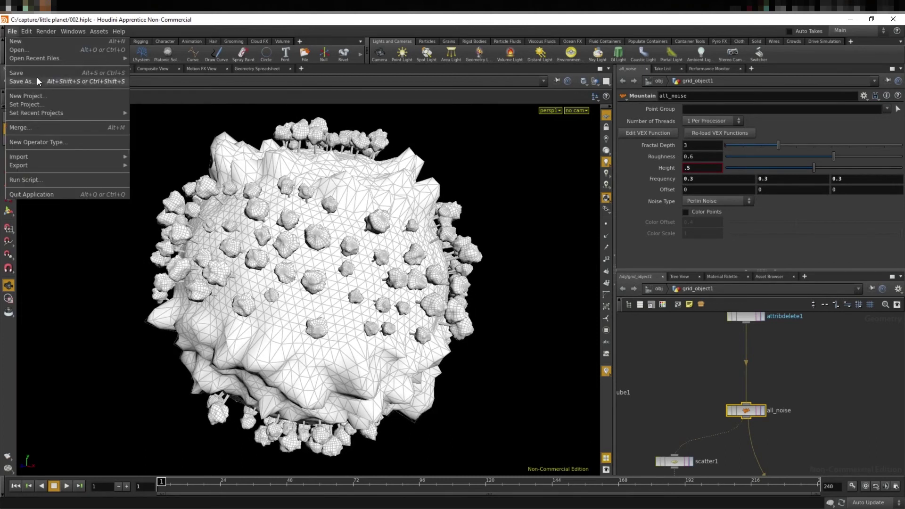
Save the scene as 002.hiplc.hipnc and orbit out from the planet
left_click(16, 73)
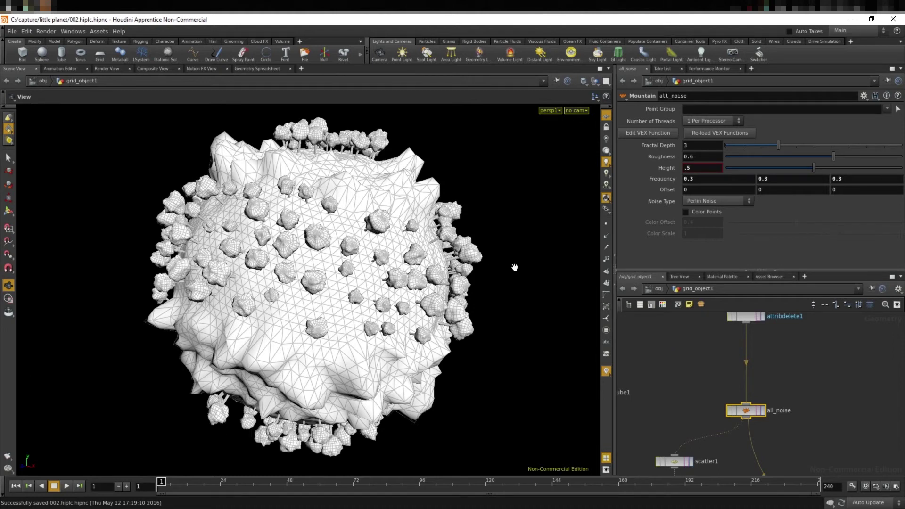
left_click_drag(516, 265, 510, 268)
right_click_drag(511, 267, 535, 289)
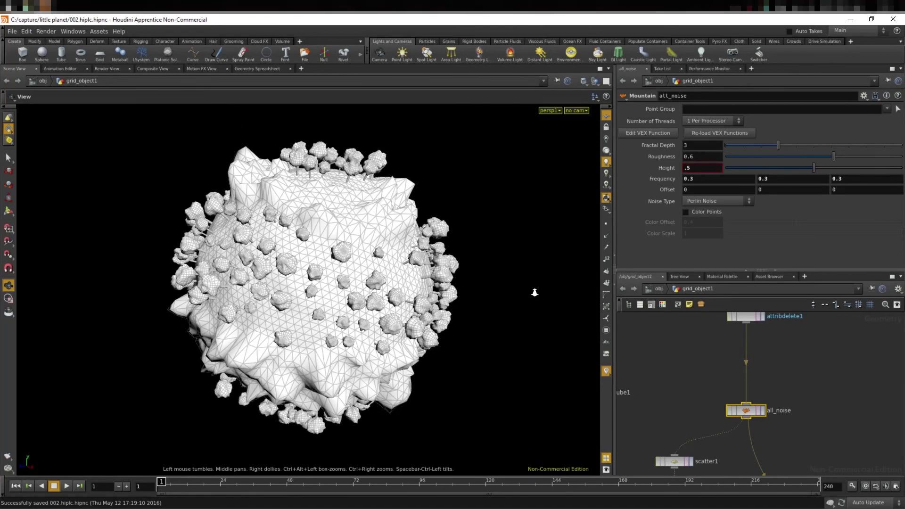
mouse_move(535, 289)
left_mouse_down()
mouse_move(528, 260)
mouse_move(509, 261)
mouse_move(519, 257)
mouse_move(541, 273)
left_mouse_up()
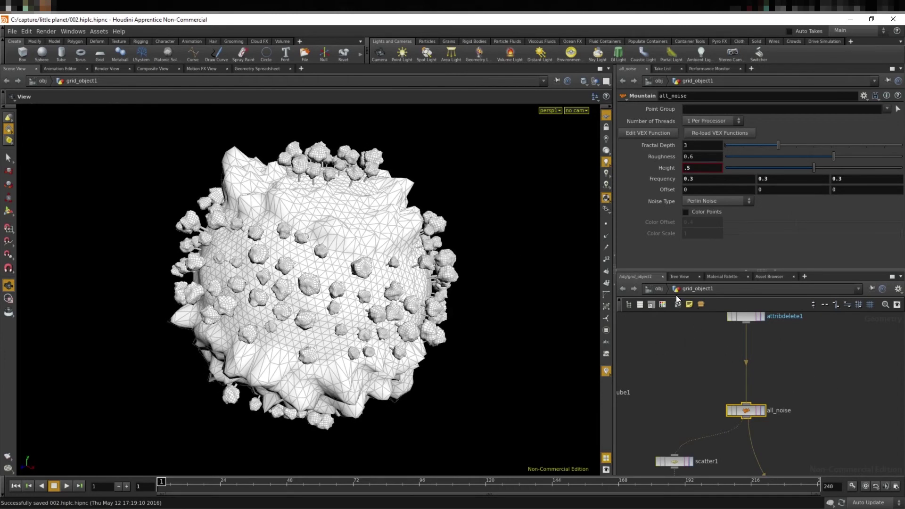
Return to object level, deselect the planet object, and tumble the view
left_click(658, 289)
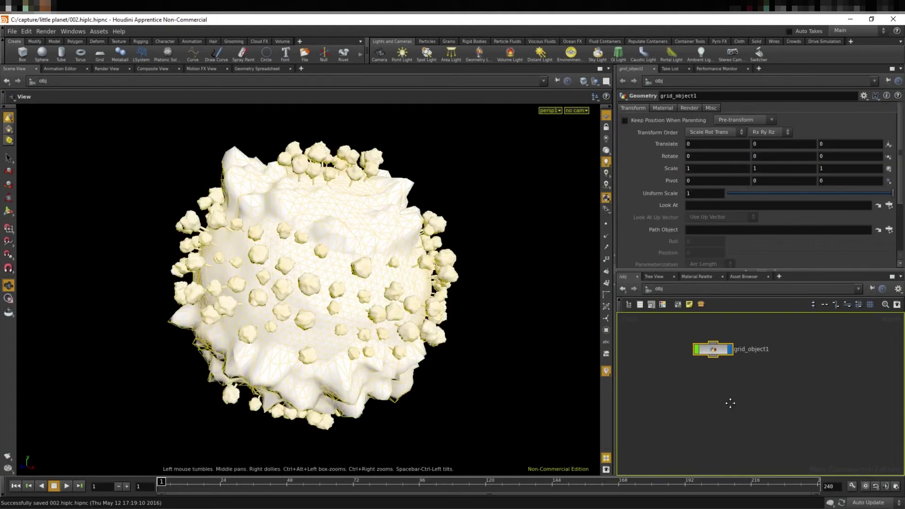
left_click(703, 399)
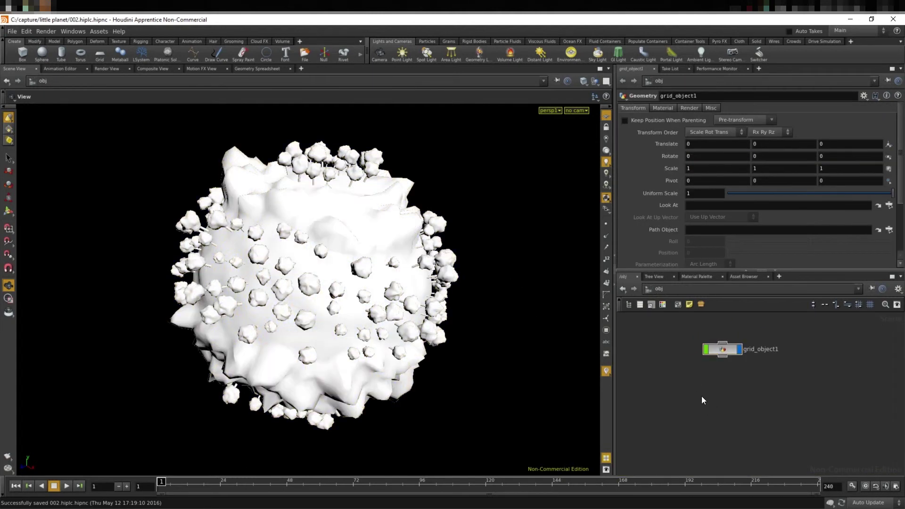
left_click_drag(380, 193, 387, 208)
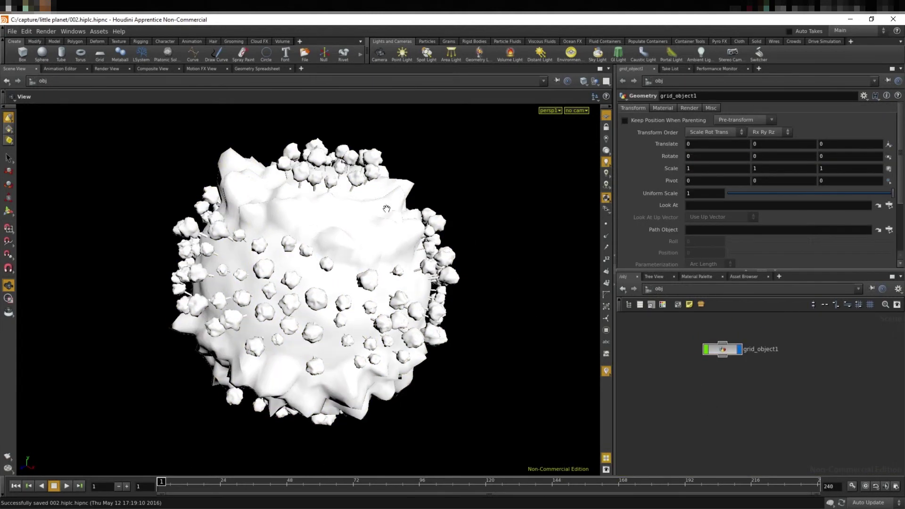
Start a Mantra IPR render in Render View and show grid_object1's Render parameters
left_click(114, 68)
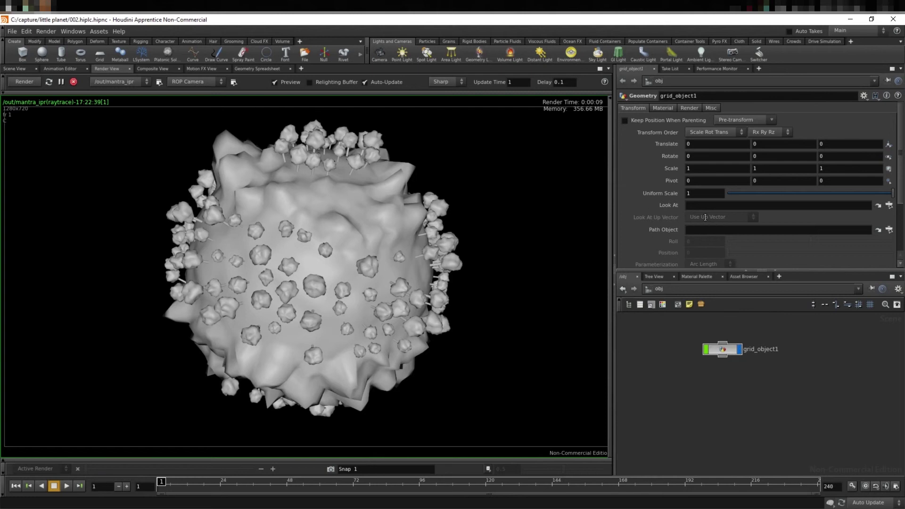
left_click(690, 108)
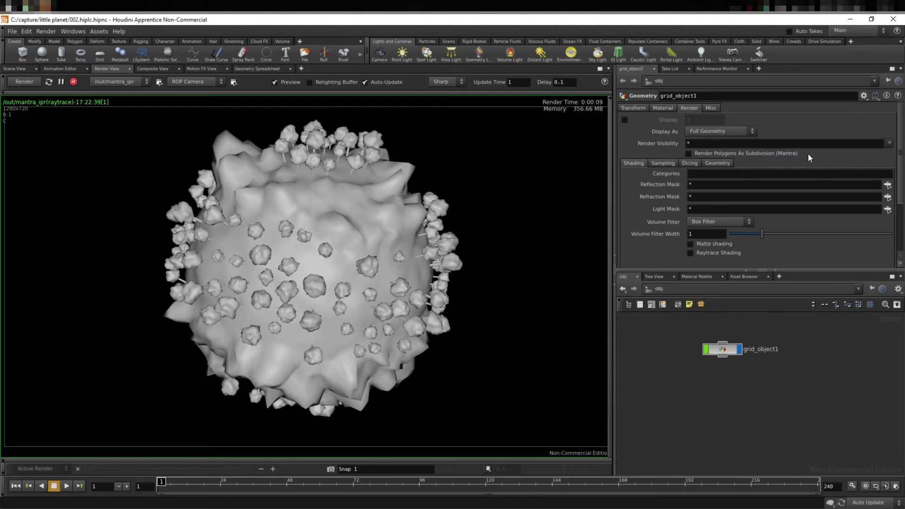
Enable Render Polygons As Subdivision (Mantra) on grid_object1 and return to Scene View
left_click(689, 153)
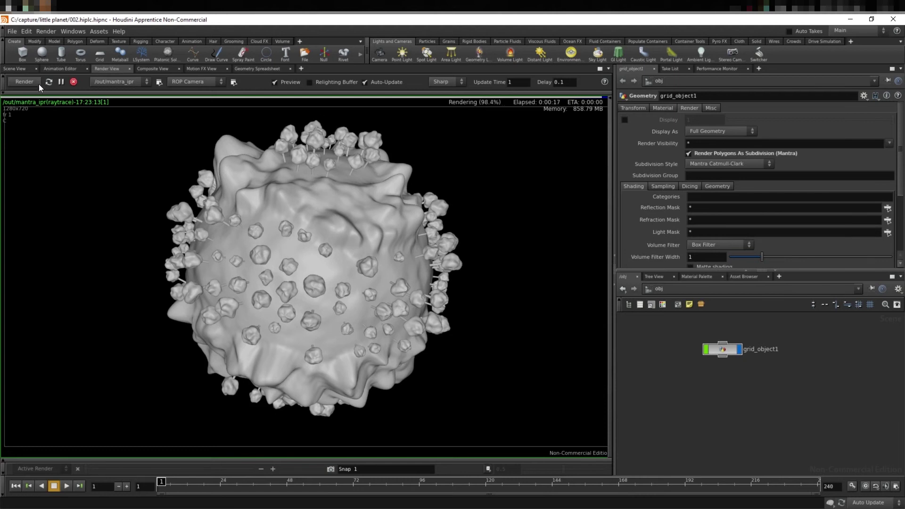
left_click(14, 69)
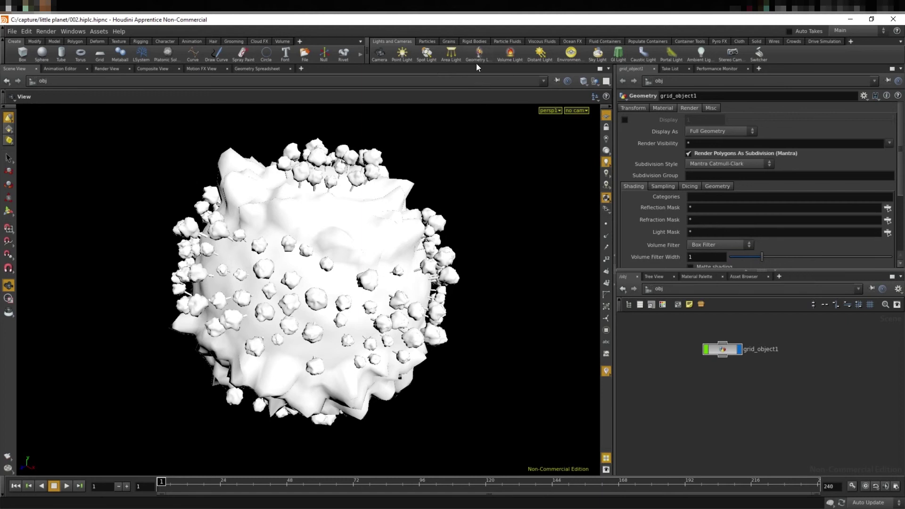
Add an area light, lock the viewport to it, and swing it to light the planet from the side
left_click(453, 52)
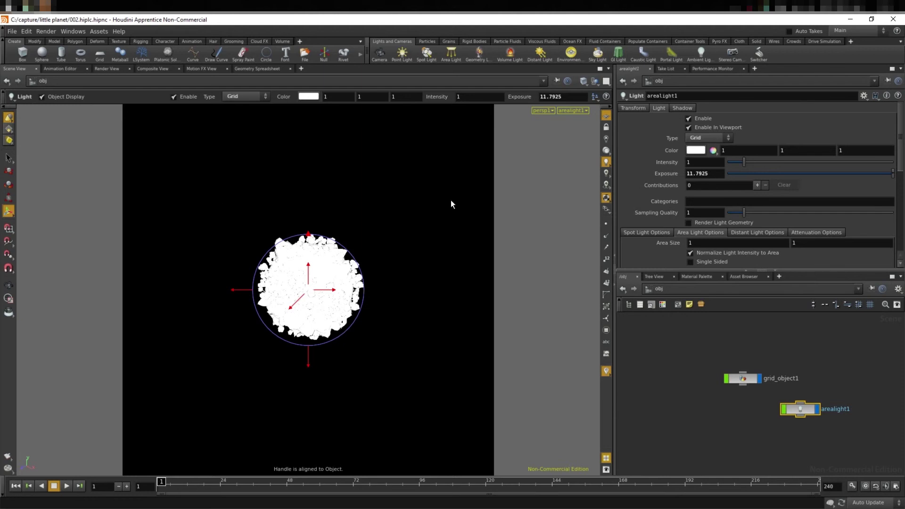
left_click(607, 128)
key("Escape")
mouse_move(415, 259)
left_mouse_down()
mouse_move(527, 267)
mouse_move(595, 254)
left_mouse_up()
key("Return")
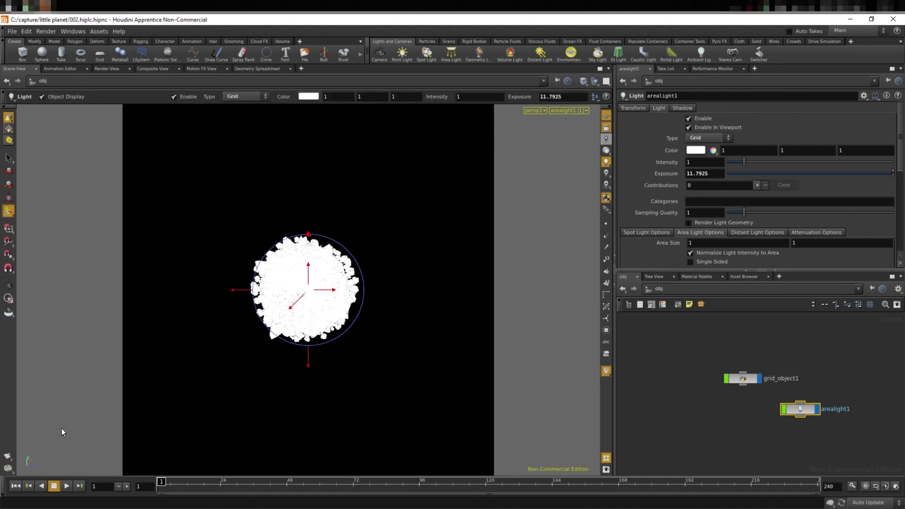
key("Escape")
mouse_move(436, 272)
left_mouse_down()
mouse_move(462, 253)
mouse_move(455, 271)
mouse_move(441, 268)
left_mouse_up()
key("Return")
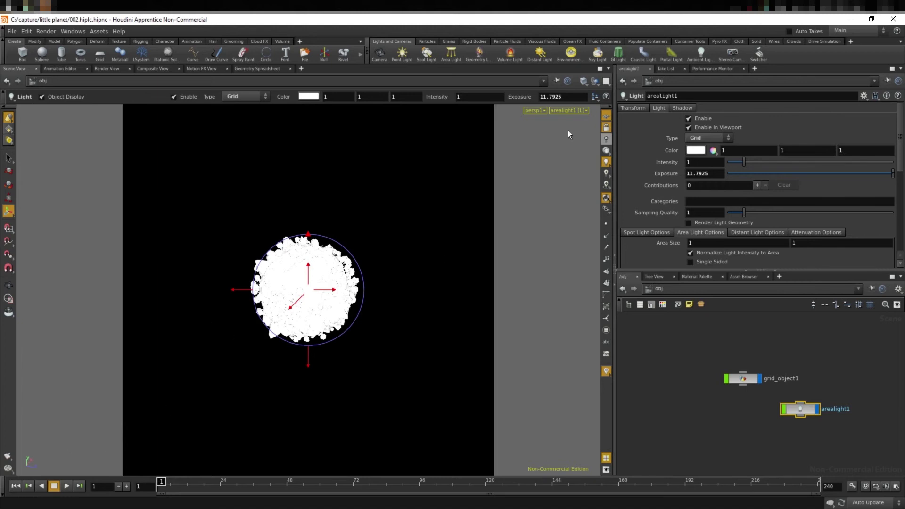
Unlock the view from arealight1, orbit back around the planet, and return to the Render View
left_click(607, 127)
key("Escape")
mouse_move(466, 265)
left_mouse_down()
mouse_move(508, 292)
mouse_move(412, 285)
left_mouse_up()
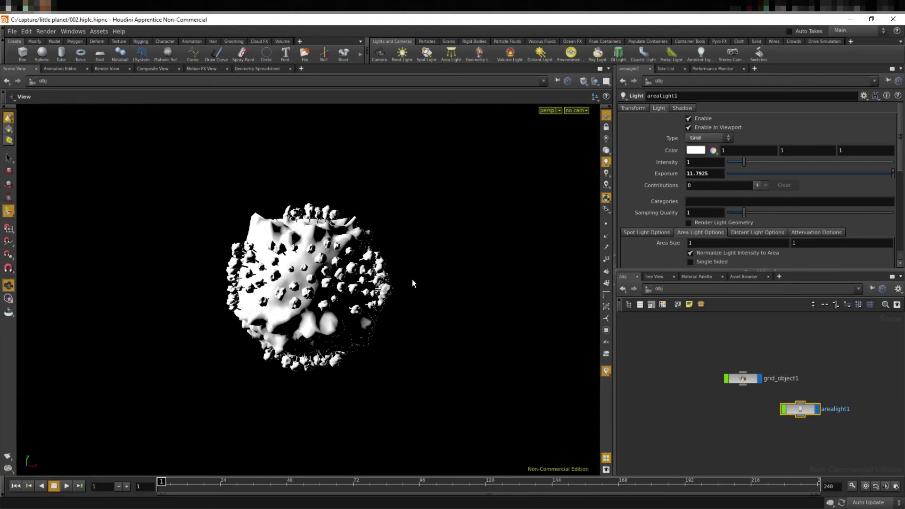
key("Return")
scroll(470, 300, "up", 3)
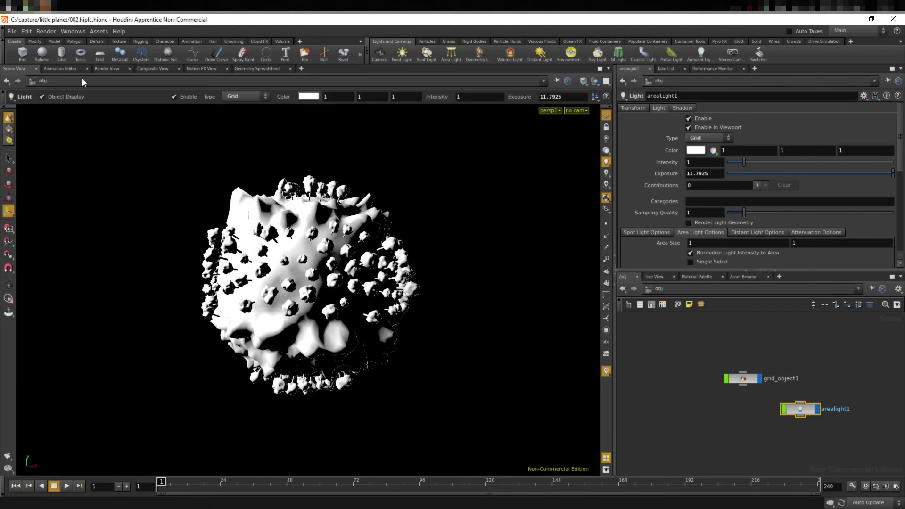
left_click(111, 68)
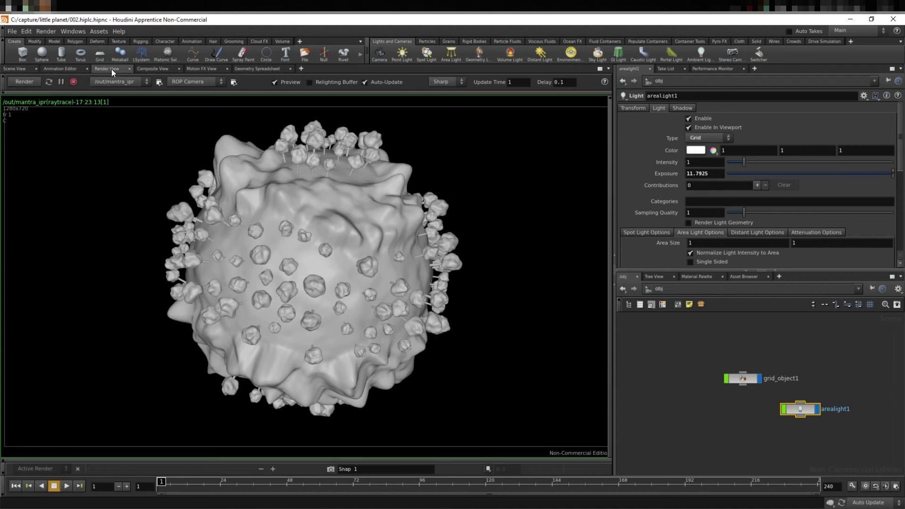
Restart the Mantra IPR render with arealight1, then go back to the Scene View
left_click(30, 79)
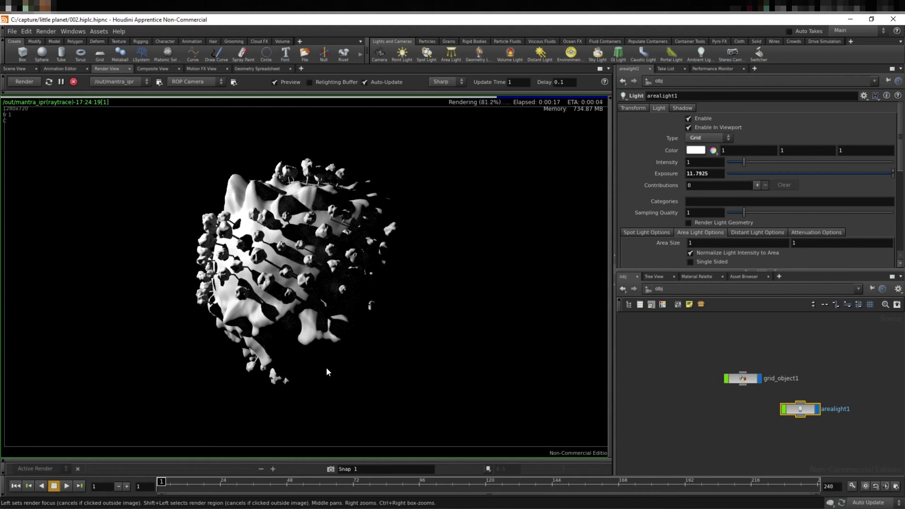
left_click(10, 69)
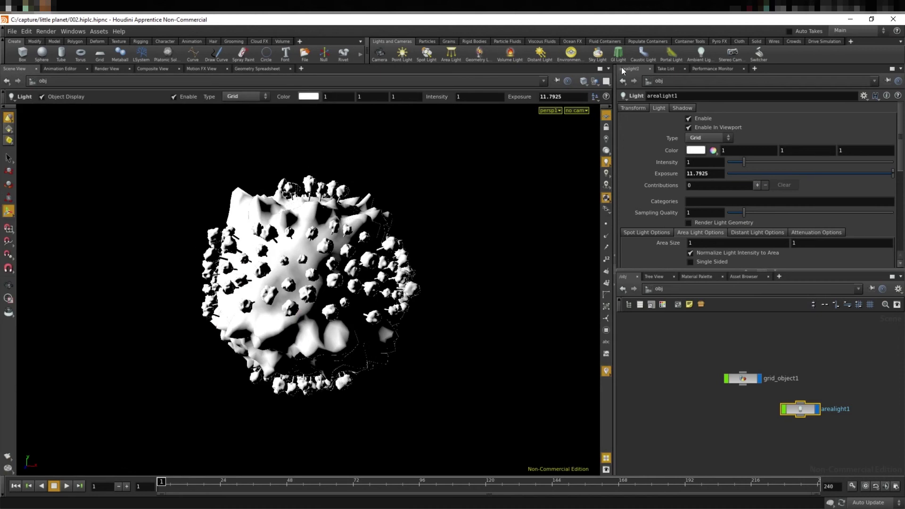
Add envlight1 and lower its Light Intensity from .2 to .1 to .05 while previewing the render
left_click(570, 54)
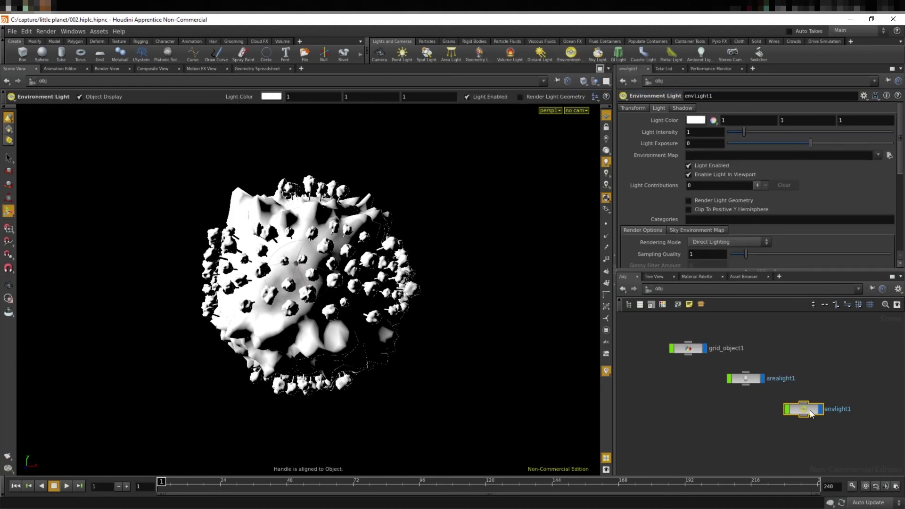
left_click(111, 69)
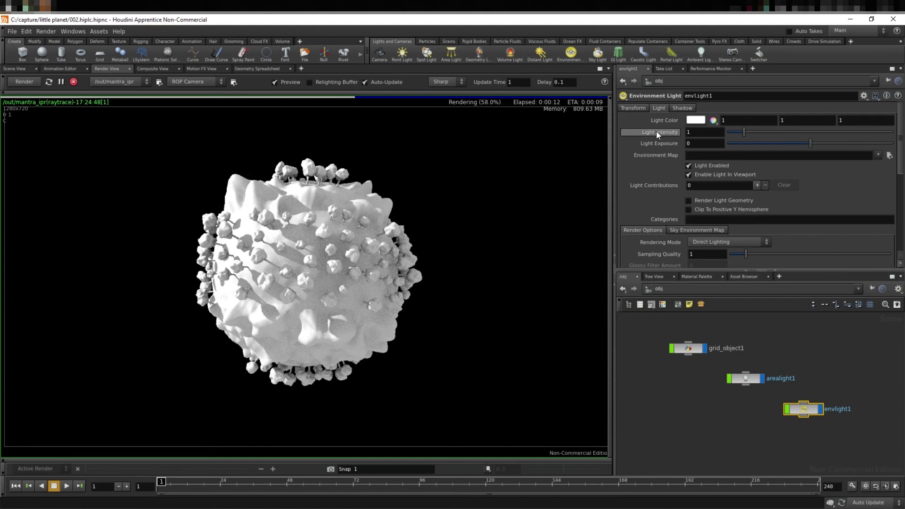
type(".2")
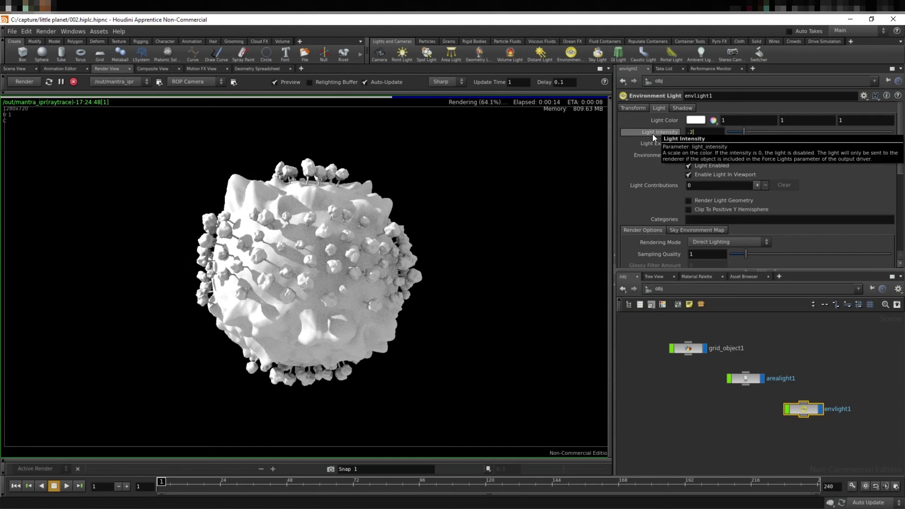
key("Return")
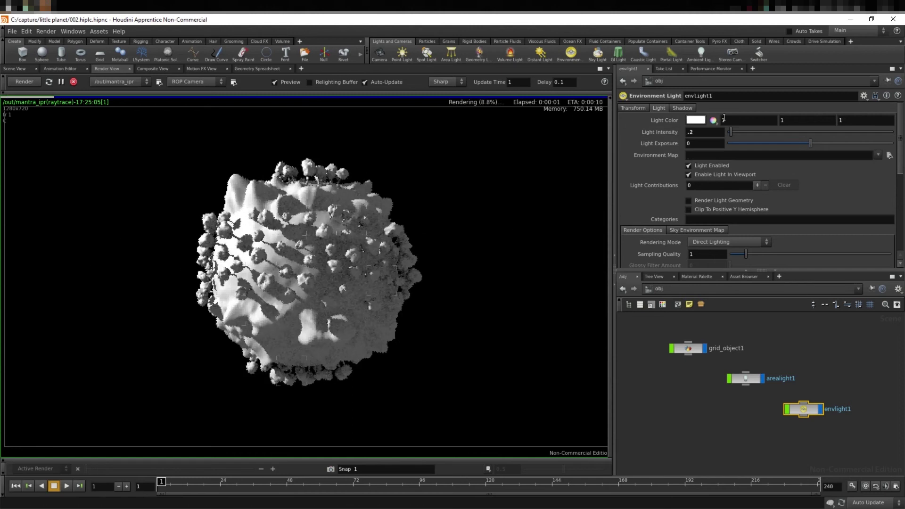
key("BackSpace")
type("1")
key("Return")
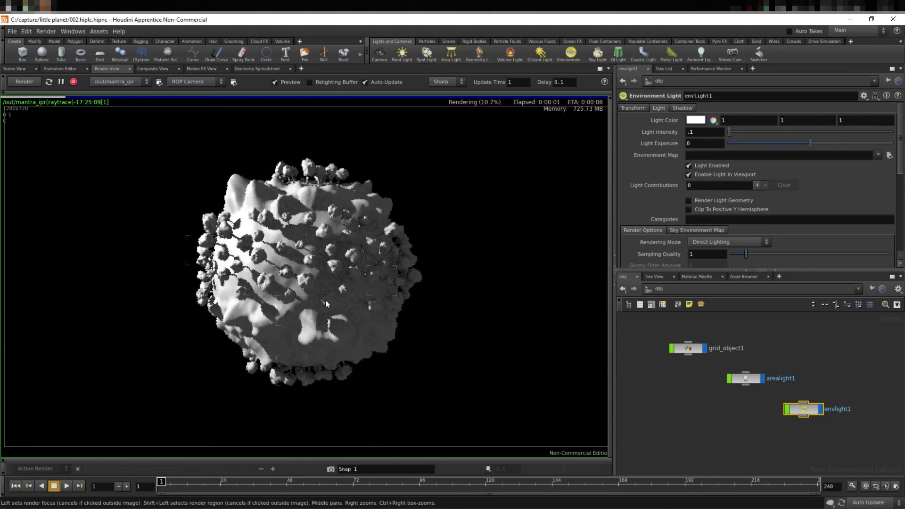
double_click(696, 129)
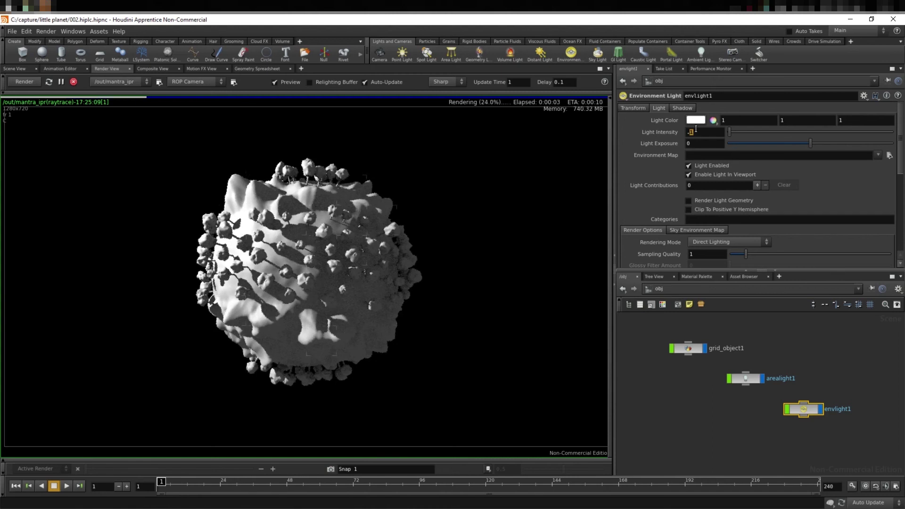
type("05")
key("Return")
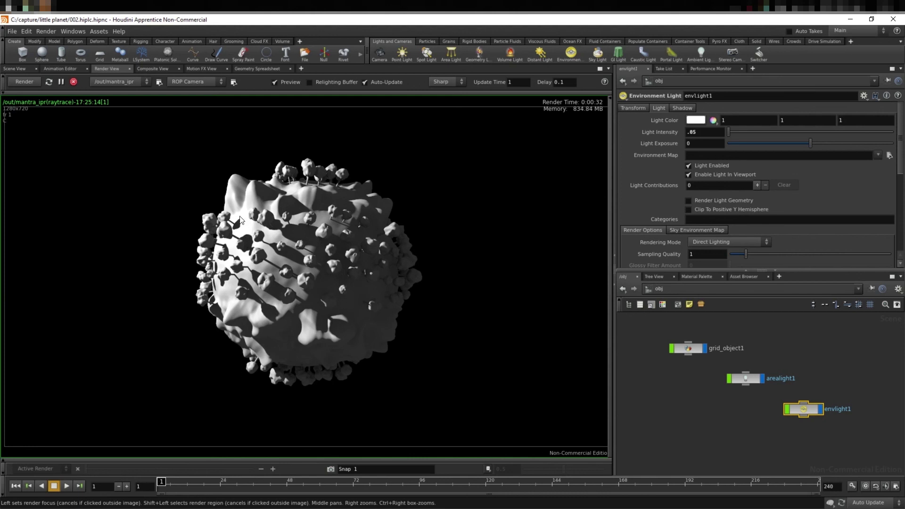
left_click(725, 408)
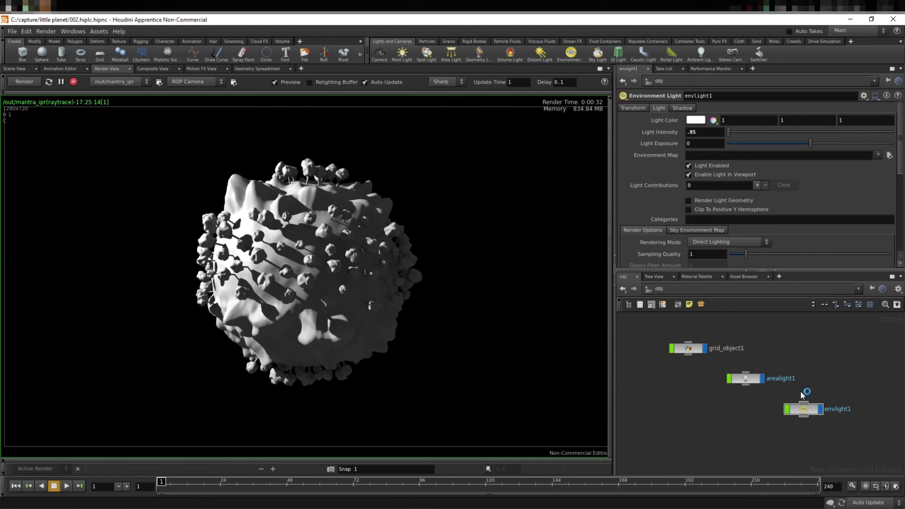
Select arealight1 and ladder its Area Size through 3, 25 and 15, settling on 10 × 10
left_click(744, 380)
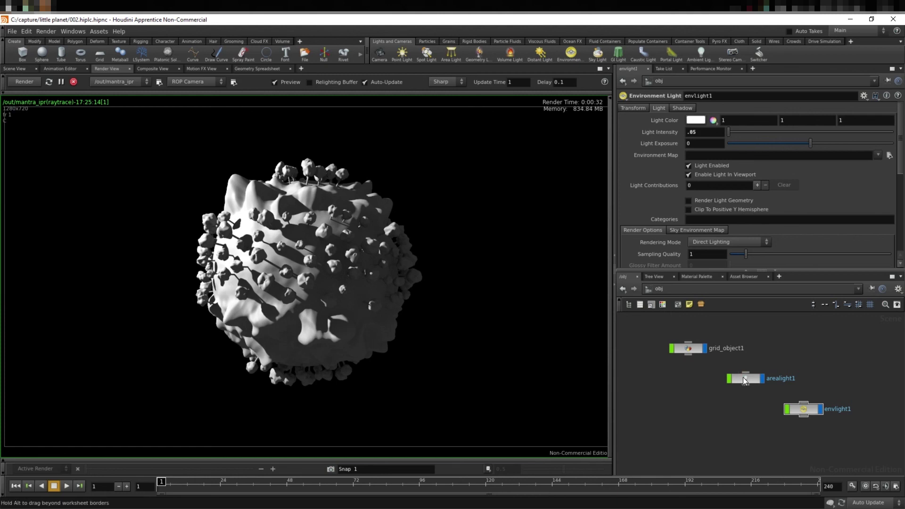
scroll(646, 184, "down", 1)
scroll(634, 193, "down", 1)
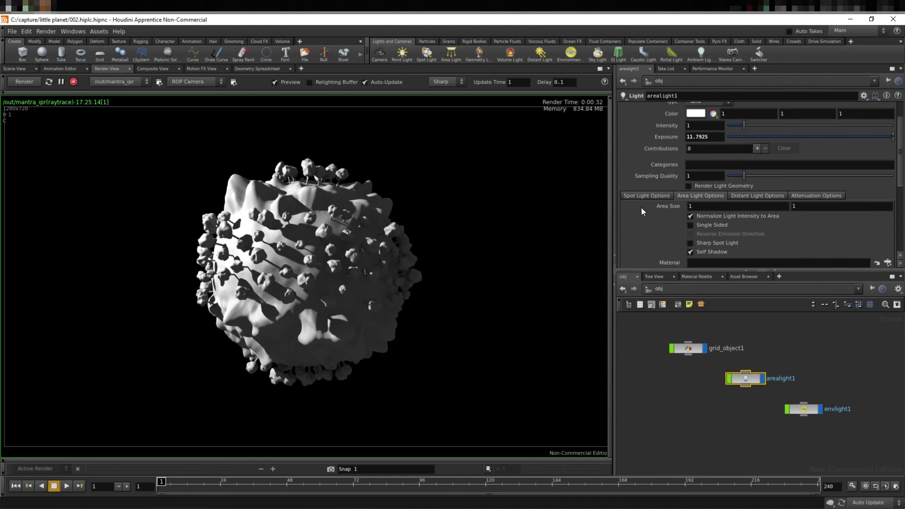
mouse_move(671, 211)
middle_mouse_down()
mouse_move(671, 192)
mouse_move(685, 191)
middle_mouse_up()
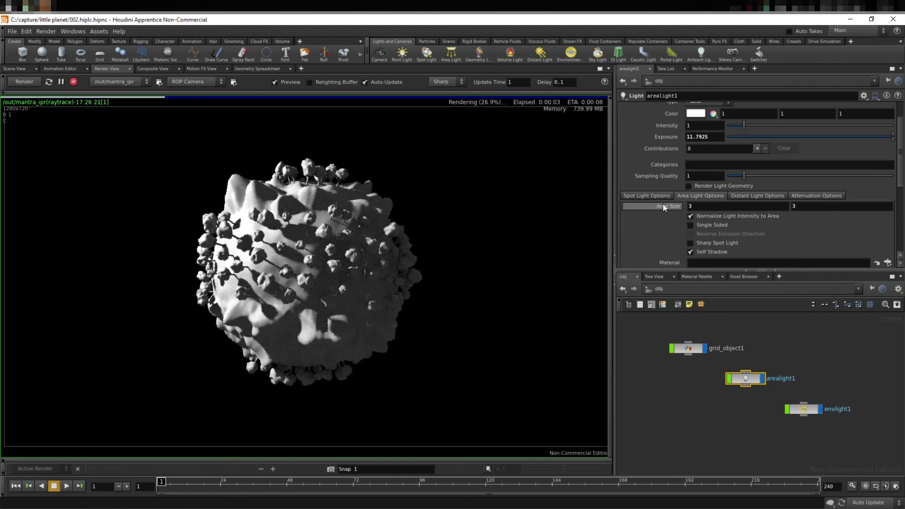
middle_click_drag(664, 205, 685, 191)
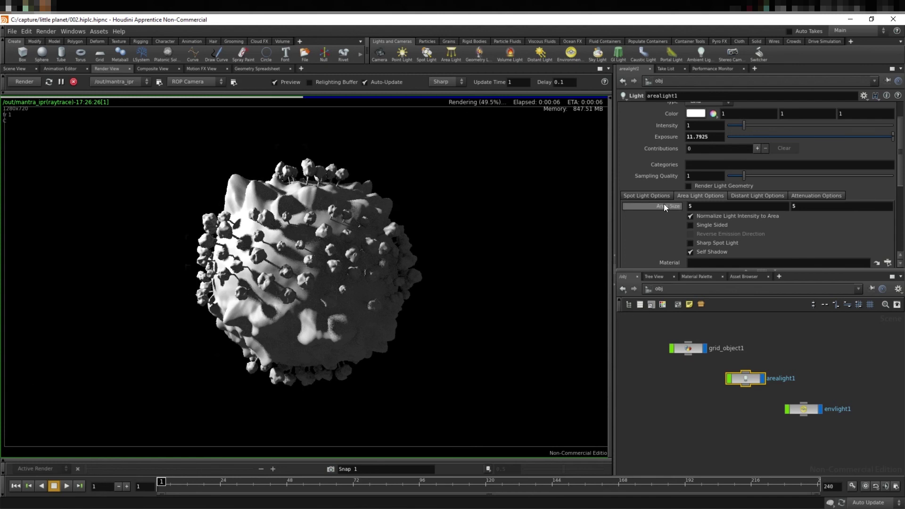
middle_click_drag(664, 205, 679, 169)
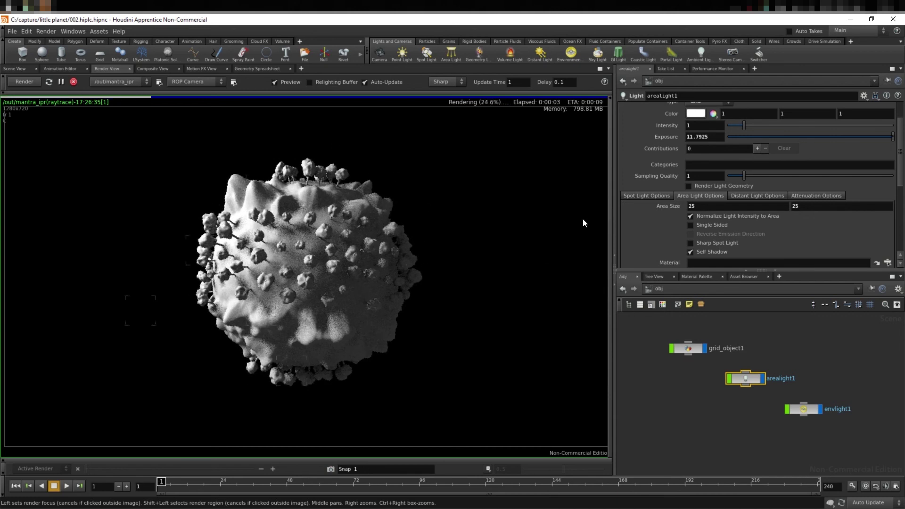
middle_click_drag(674, 208, 660, 171)
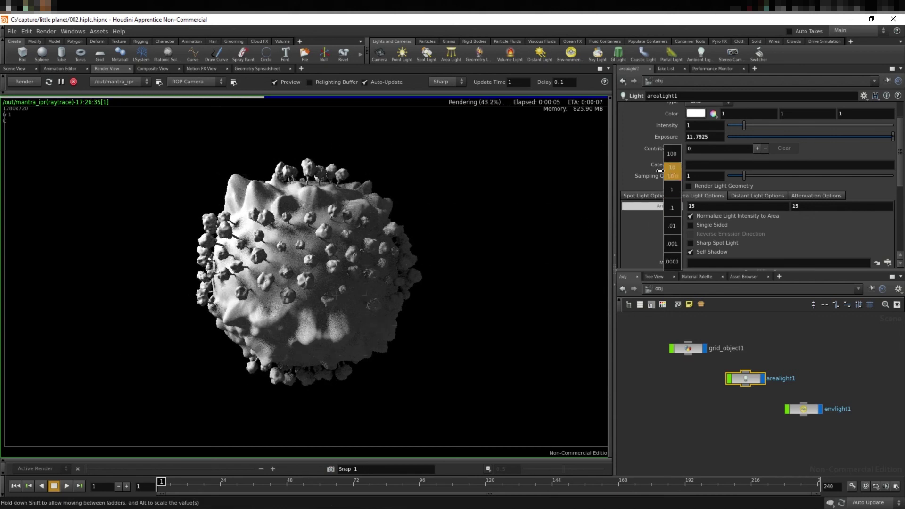
mouse_move(679, 207)
middle_mouse_down()
mouse_move(680, 180)
mouse_move(655, 186)
middle_mouse_up()
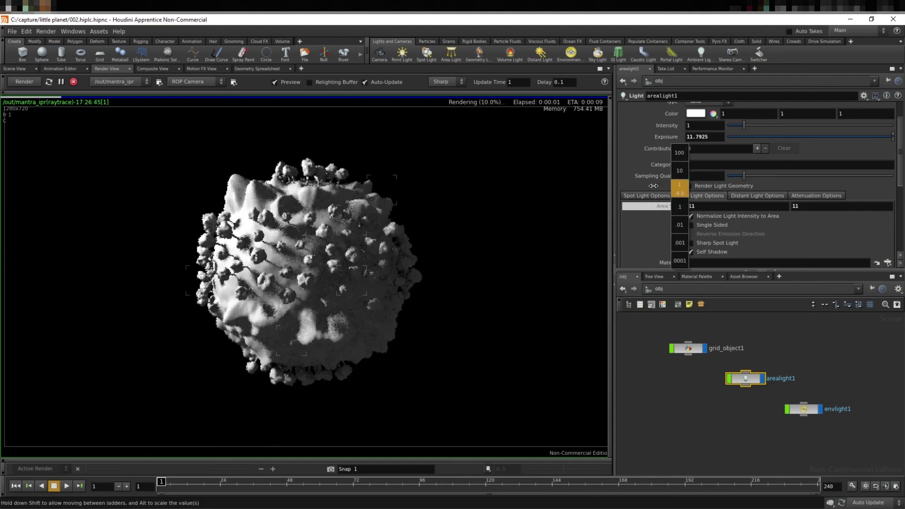
middle_click_drag(656, 185, 681, 210)
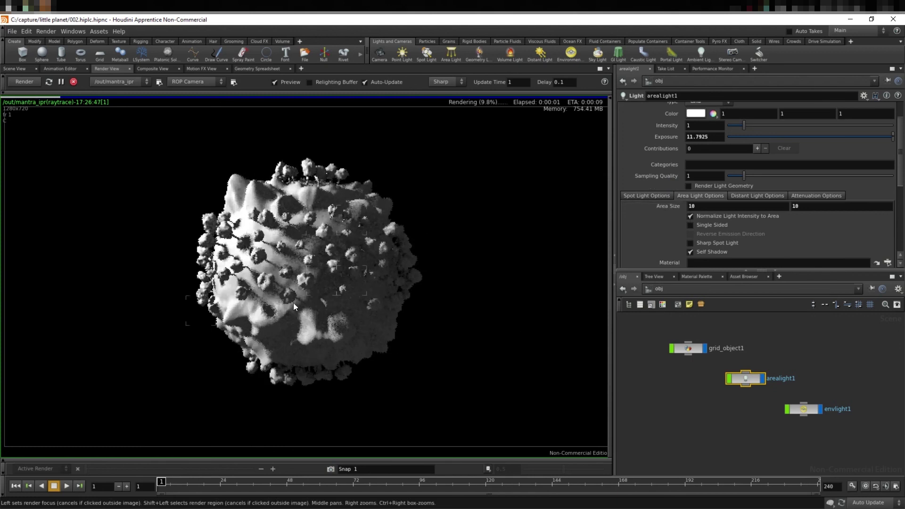